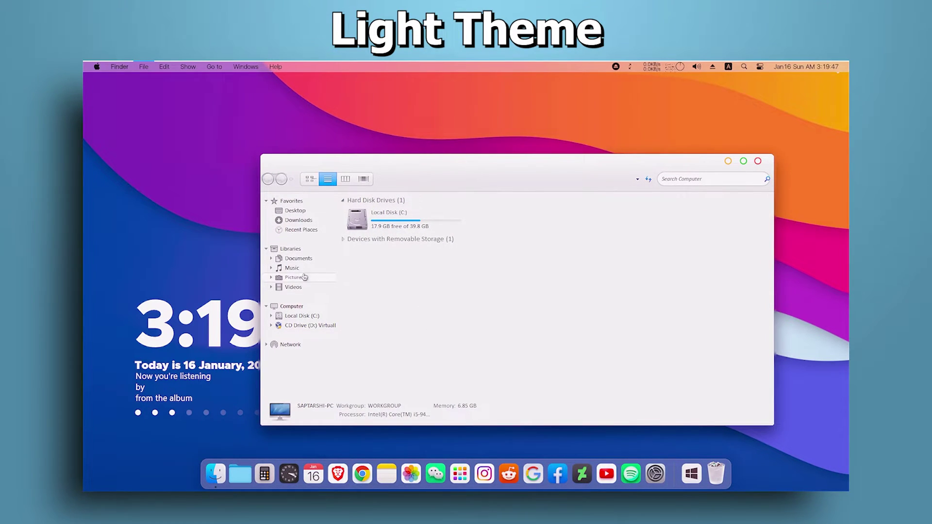
View the Documents library in the file explorer, return to Computer, and close the window.
click(298, 259)
key(alt+Left)
click(757, 161)
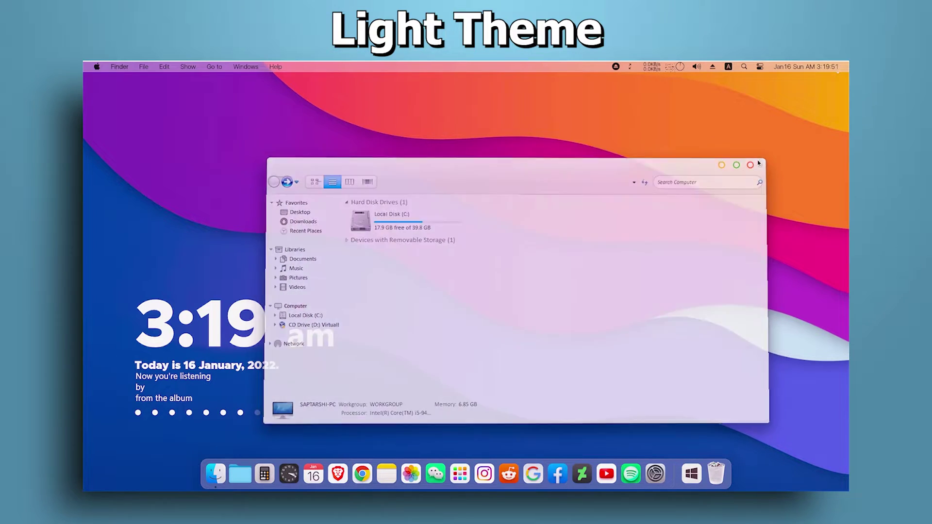
Search for Control Panel with "cont", open it to view its light-themed window, and close it.
click(93, 66)
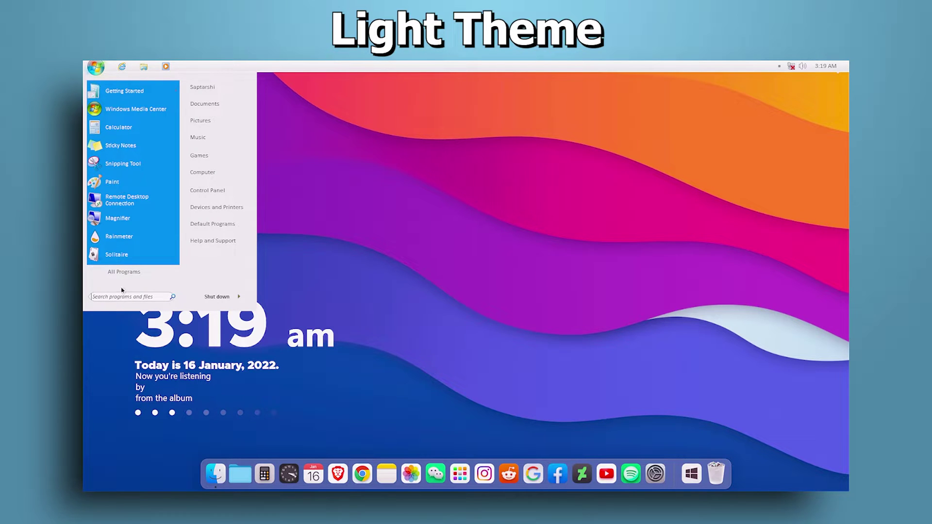
text(com)
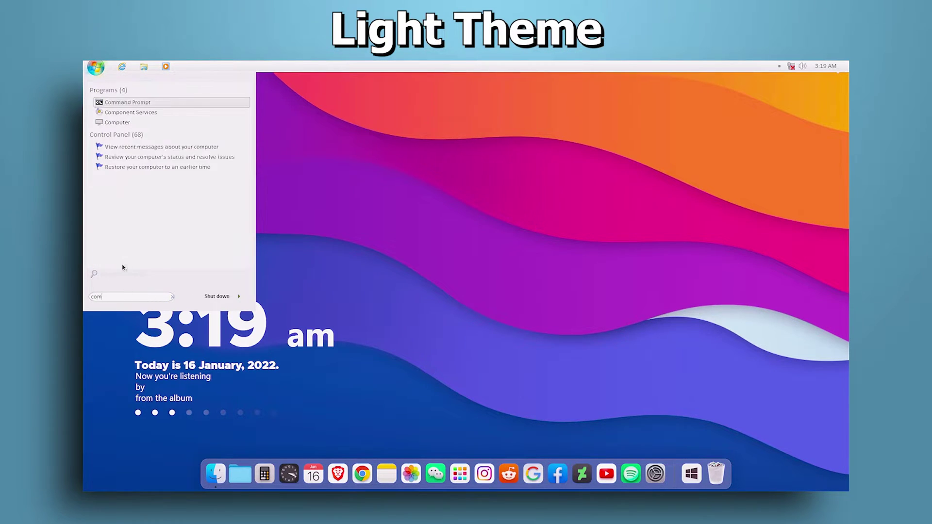
text(tr)
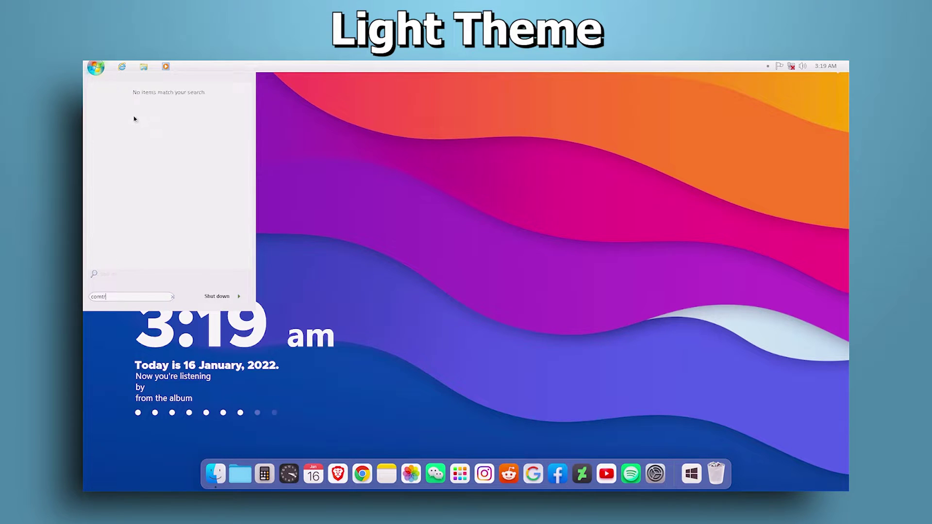
key(BackSpace)
key(BackSpace)
text(nt)
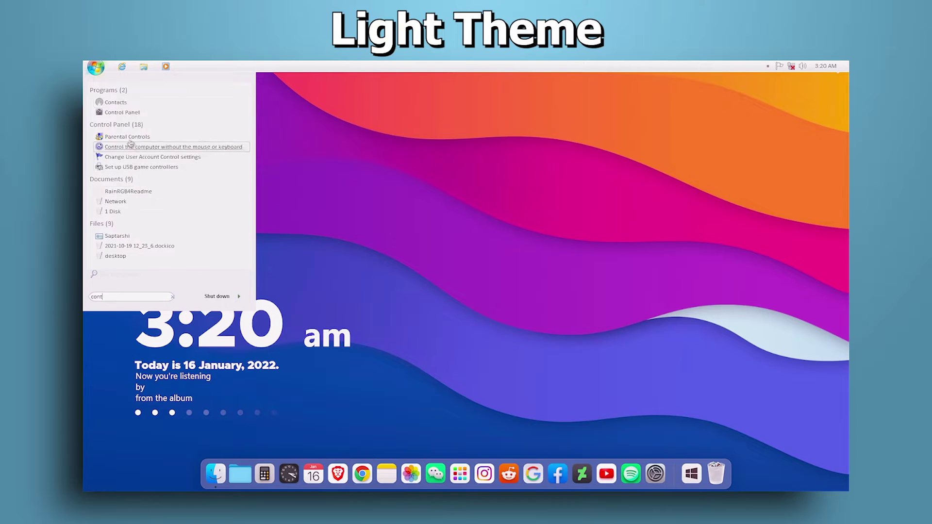
click(131, 111)
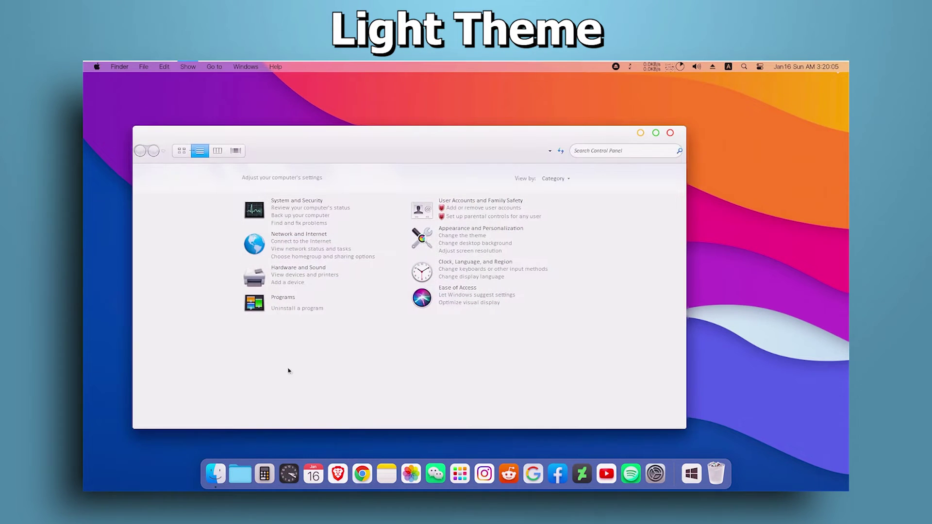
click(672, 151)
click(670, 134)
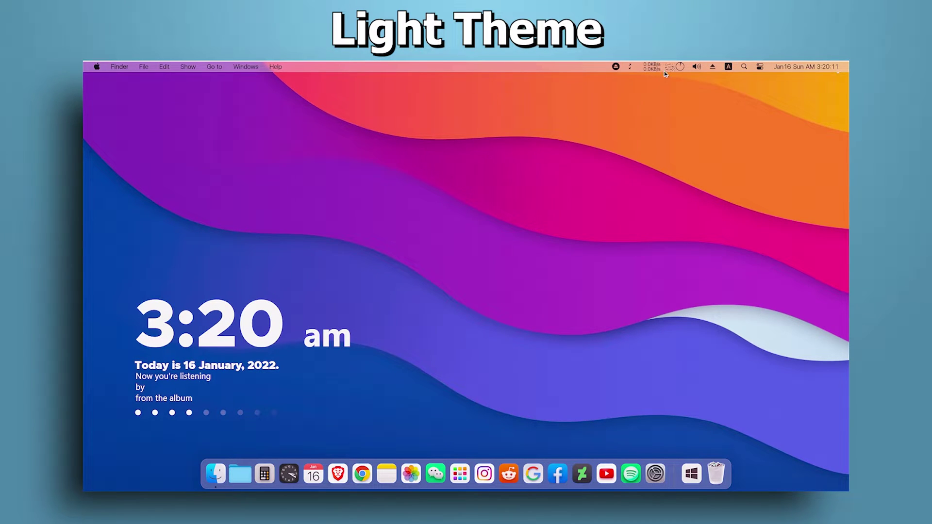
View the hidden notification icons and the sound controls on the desktop's menu bar.
click(712, 68)
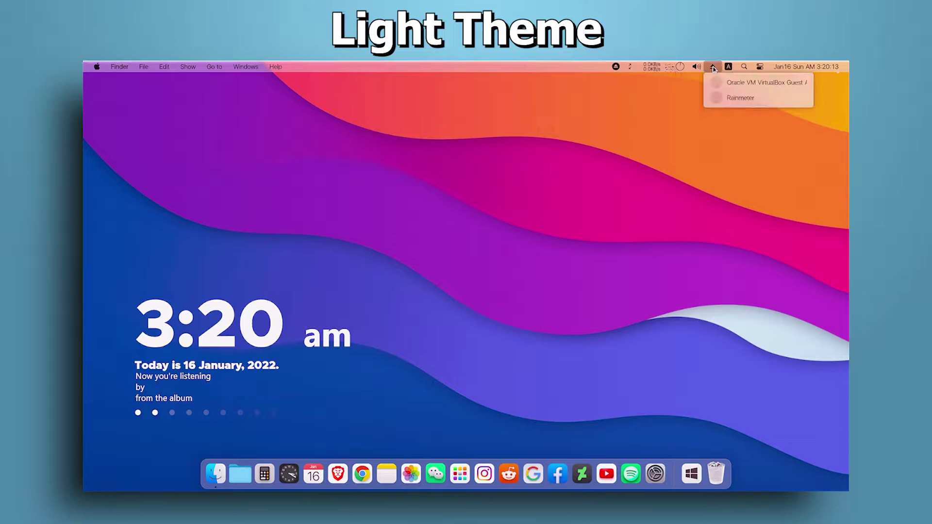
click(713, 68)
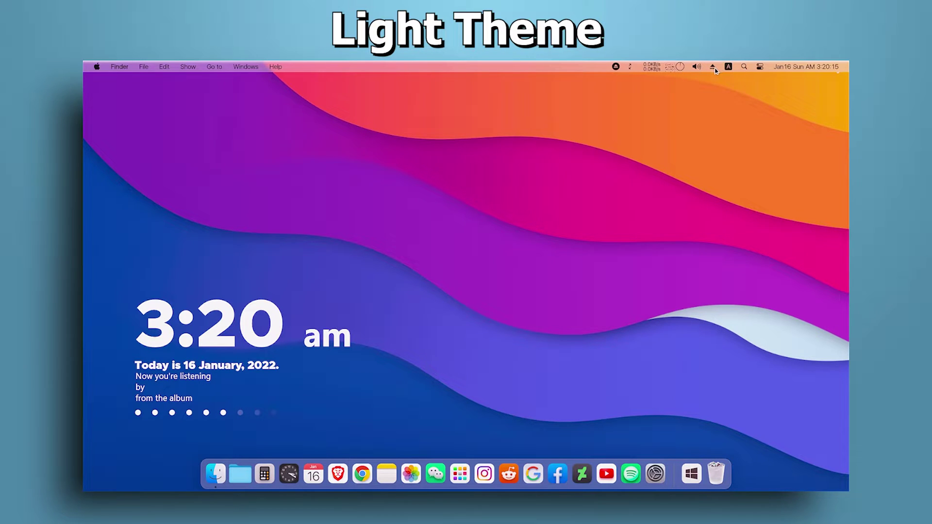
click(715, 70)
click(741, 158)
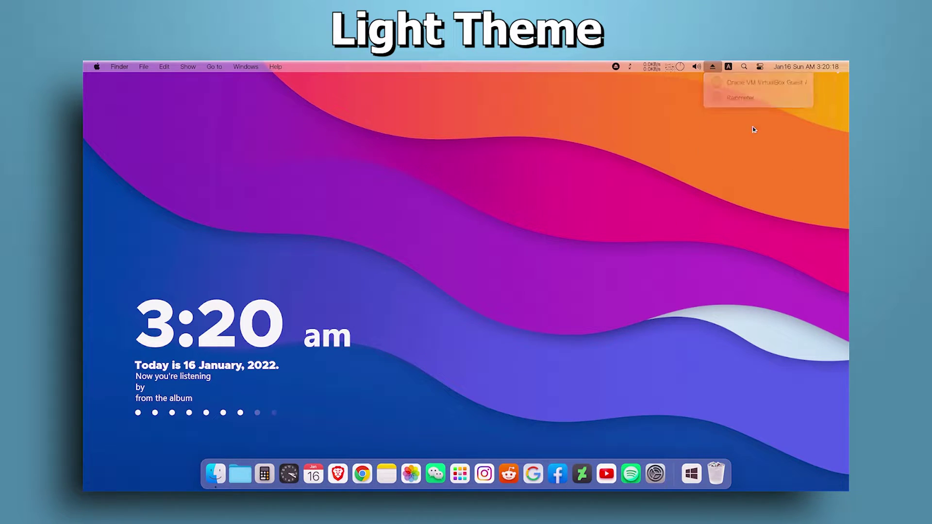
click(696, 68)
click(606, 119)
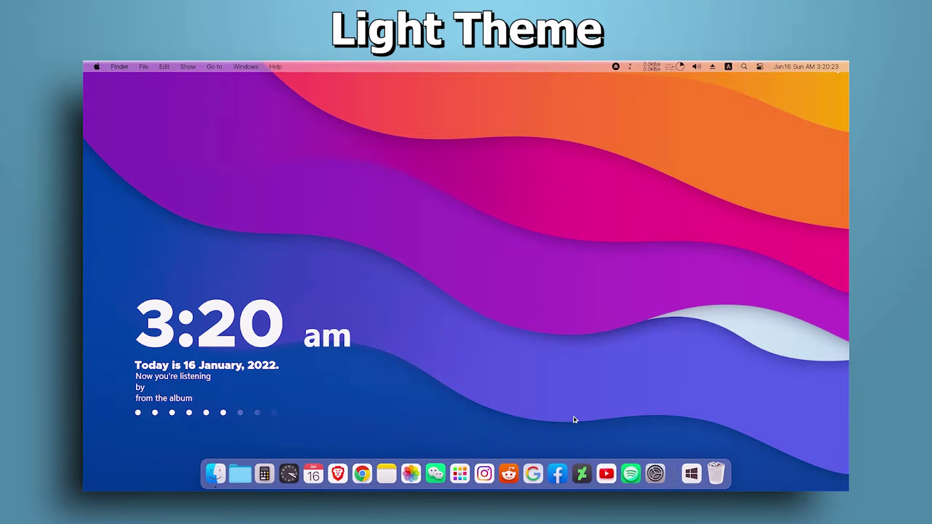
Look through both pages of Launchpad apps and return to the desktop.
click(461, 471)
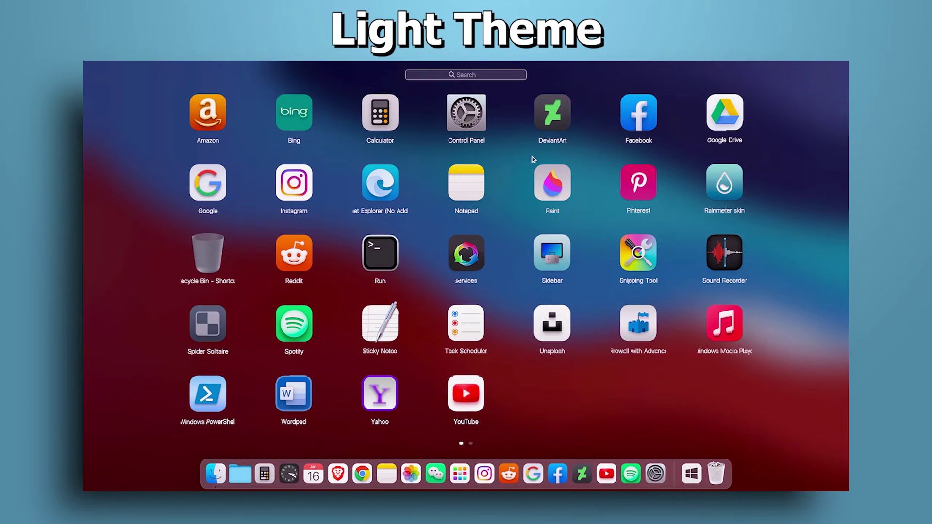
drag(828, 329, 250, 348)
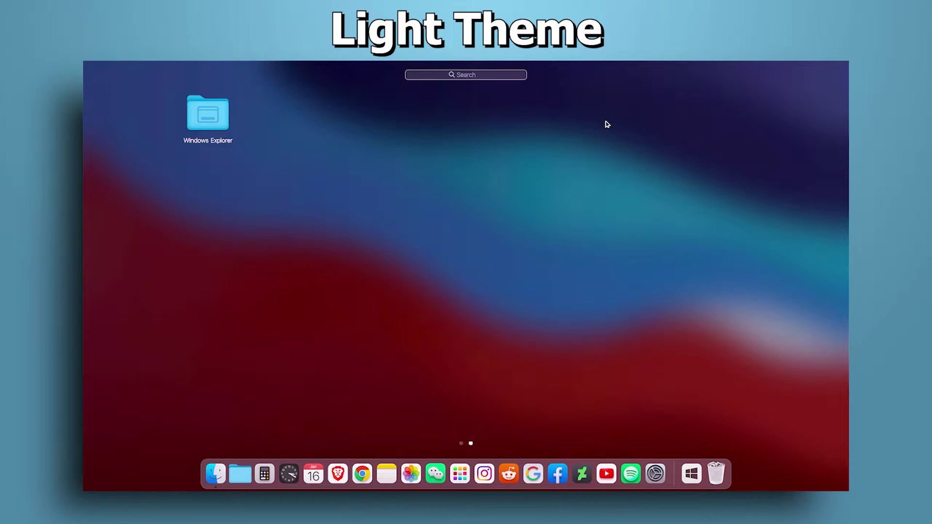
click(590, 136)
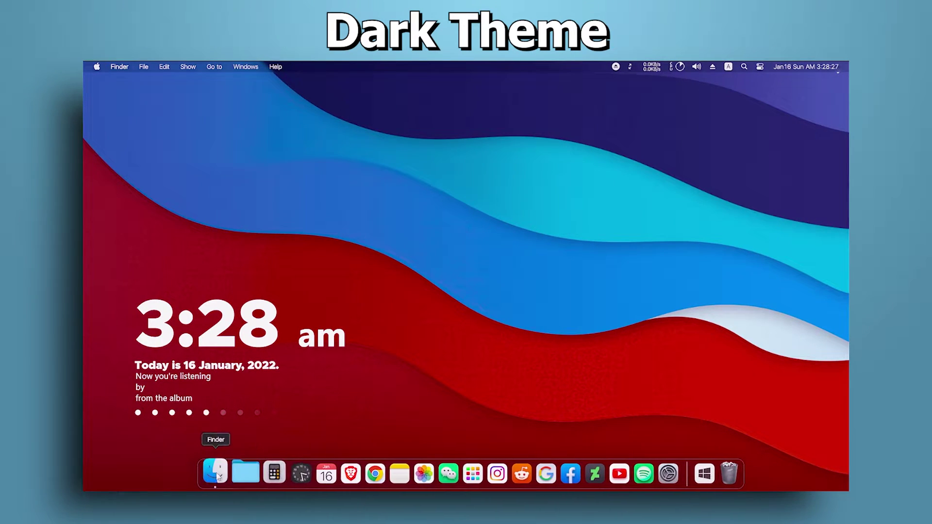
Open Finder in the dark theme, browse the libraries, Computer and Local Disk (C:), and close the window.
click(217, 475)
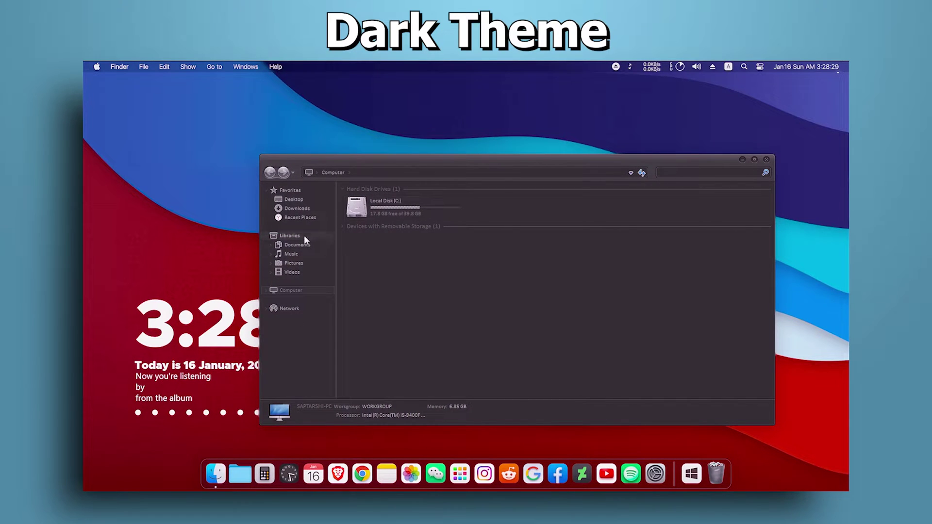
click(291, 237)
click(294, 245)
click(293, 254)
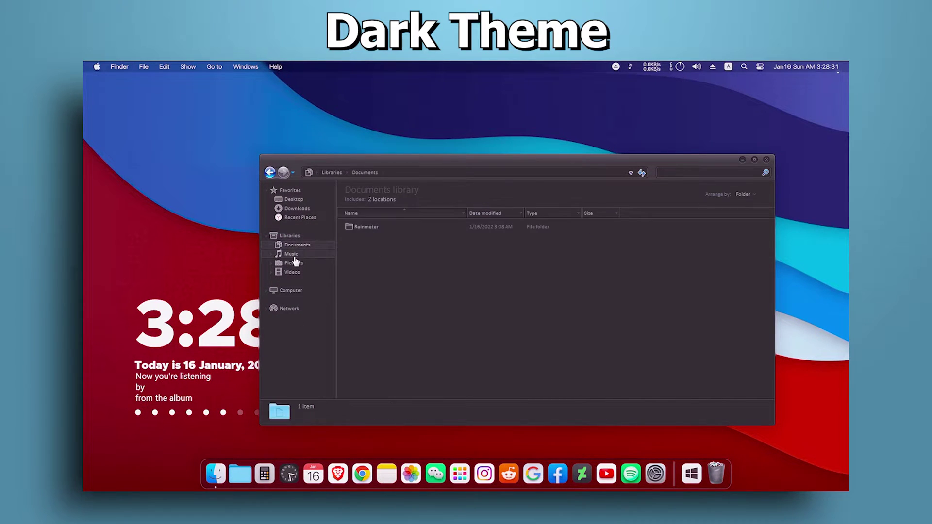
click(294, 272)
click(299, 289)
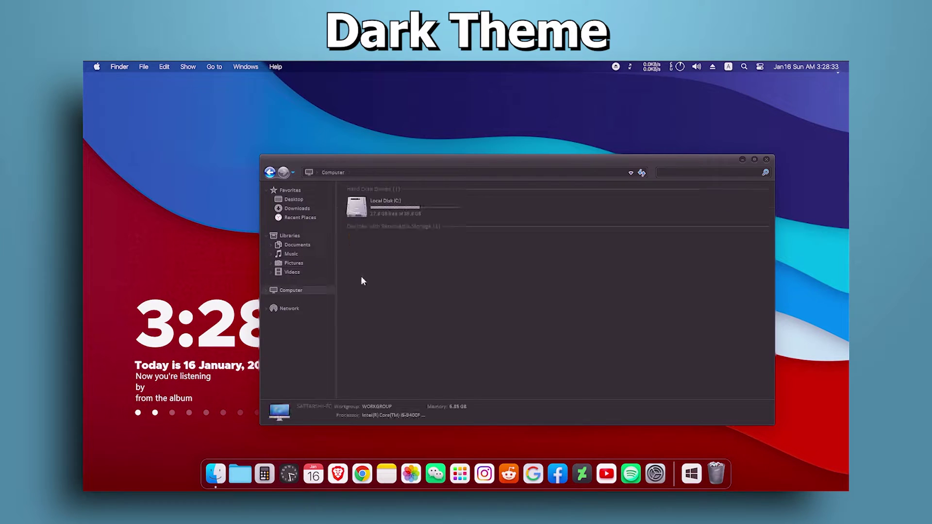
double_click(389, 204)
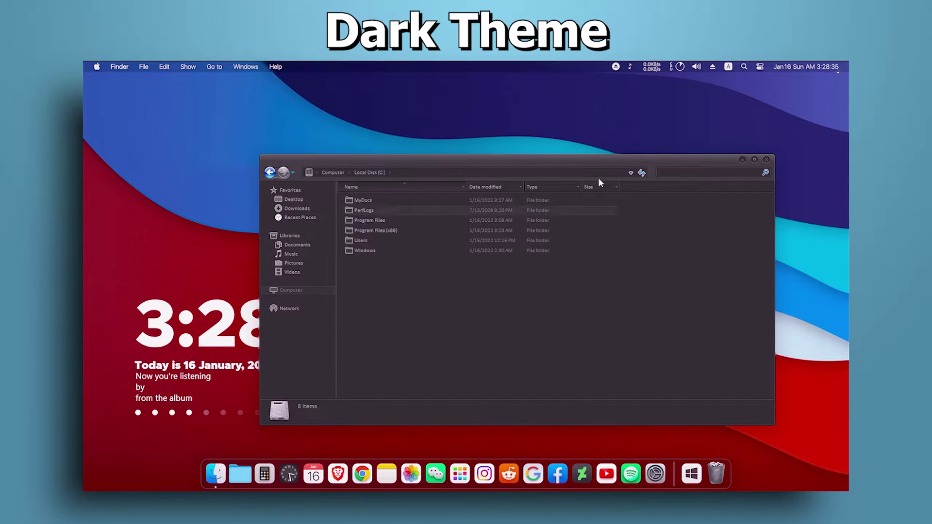
click(767, 159)
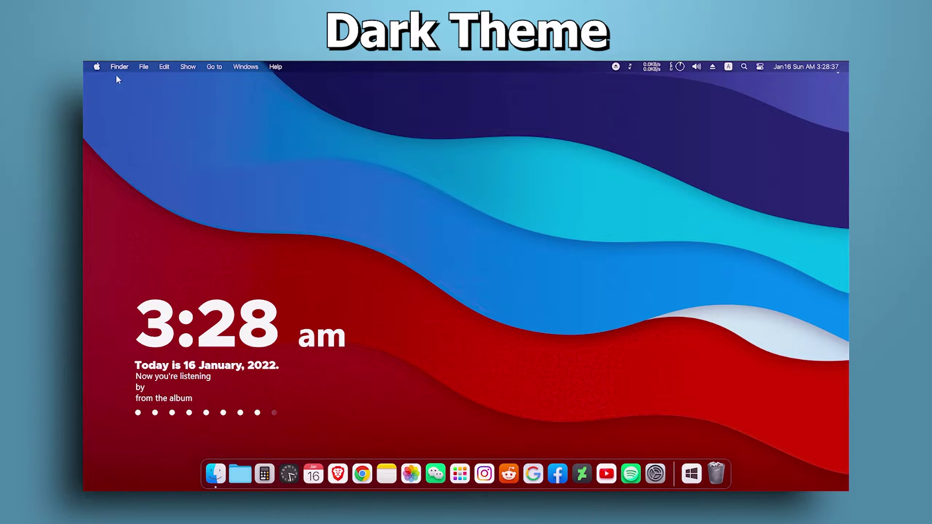
Search for "cont", open Control Panel to inspect its dark-themed window, and close it.
click(95, 69)
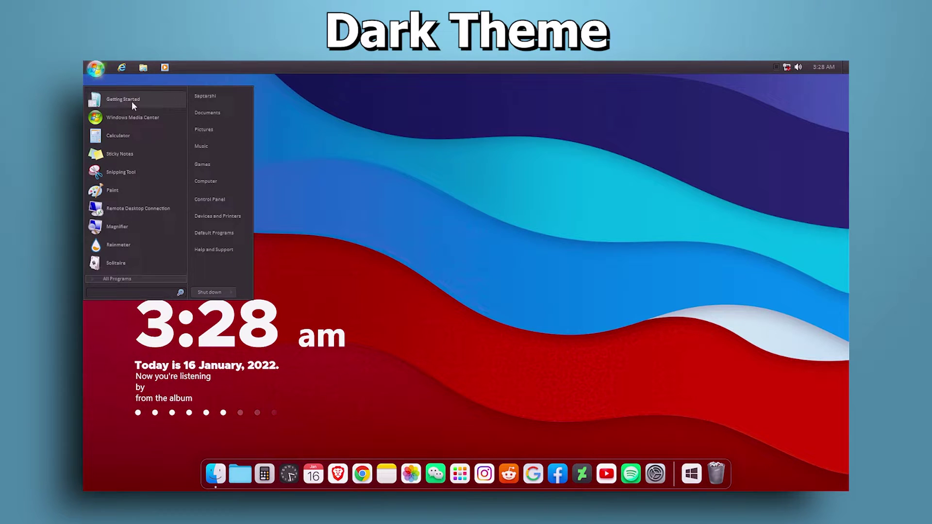
text(cont)
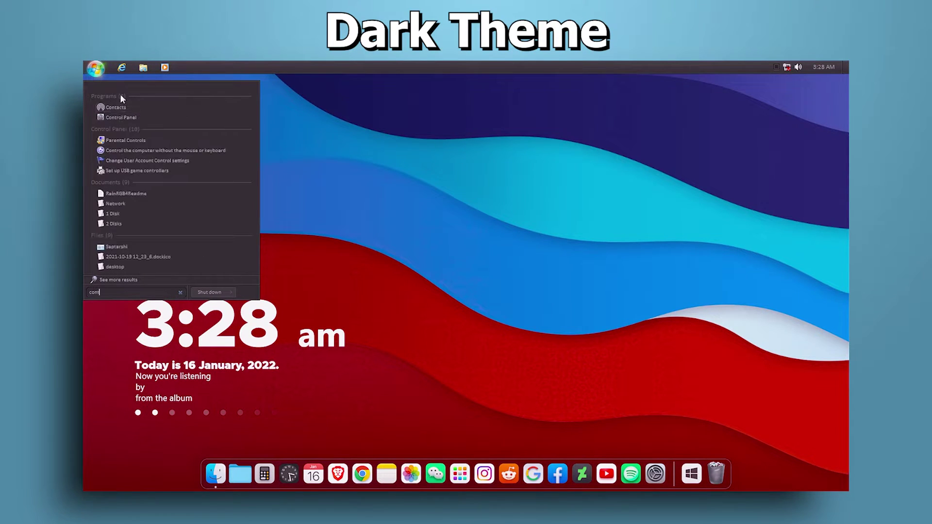
click(124, 117)
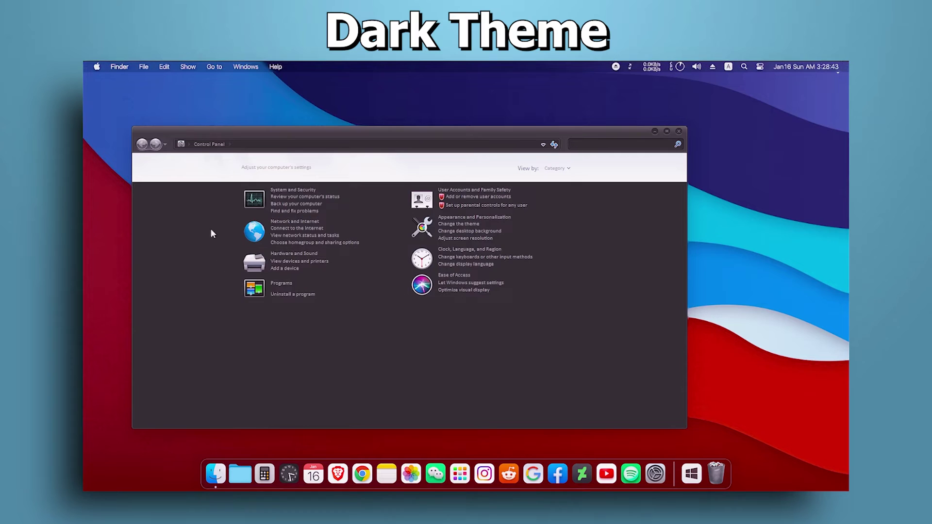
drag(346, 138, 466, 127)
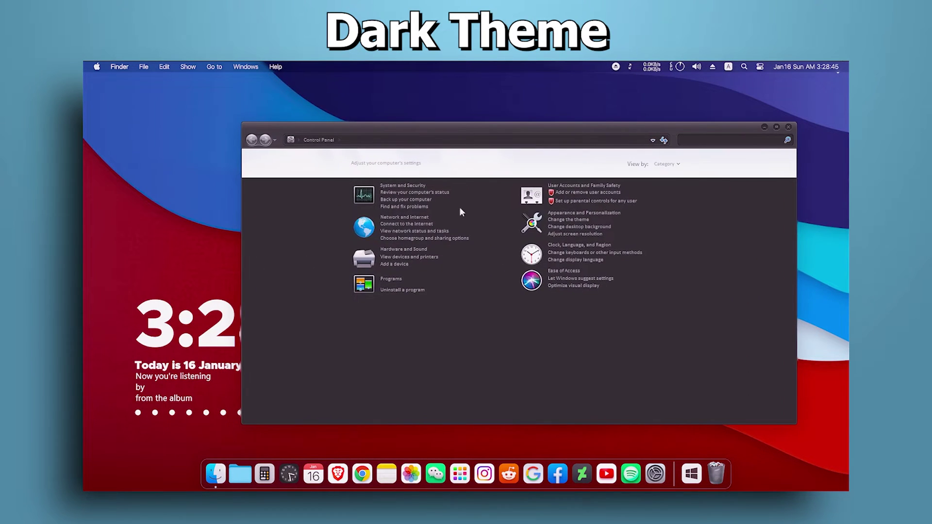
click(788, 127)
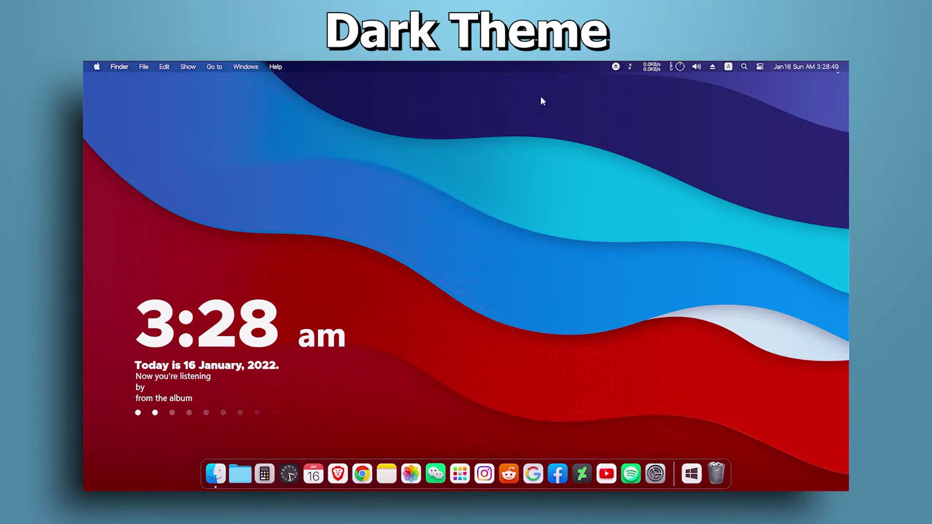
View the dark-themed sound controls and look through the Launchpad apps before returning to the desktop.
click(695, 67)
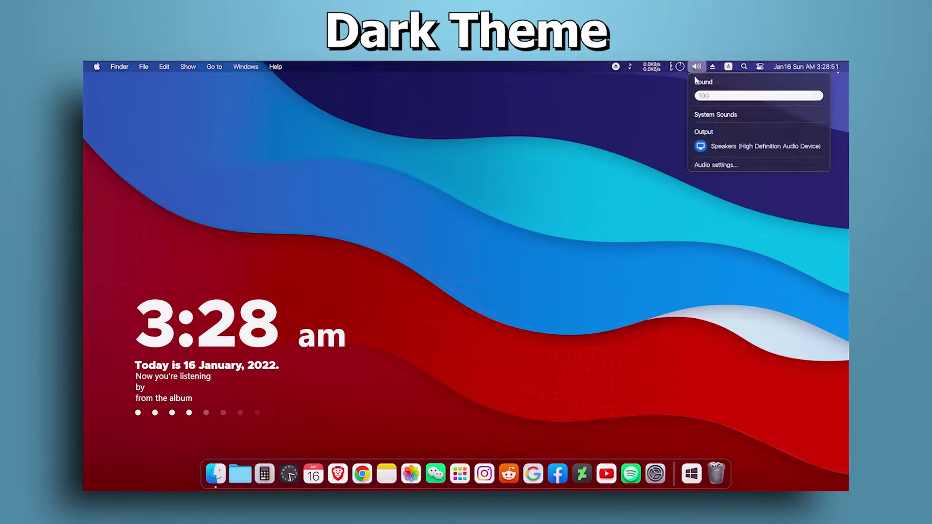
click(667, 83)
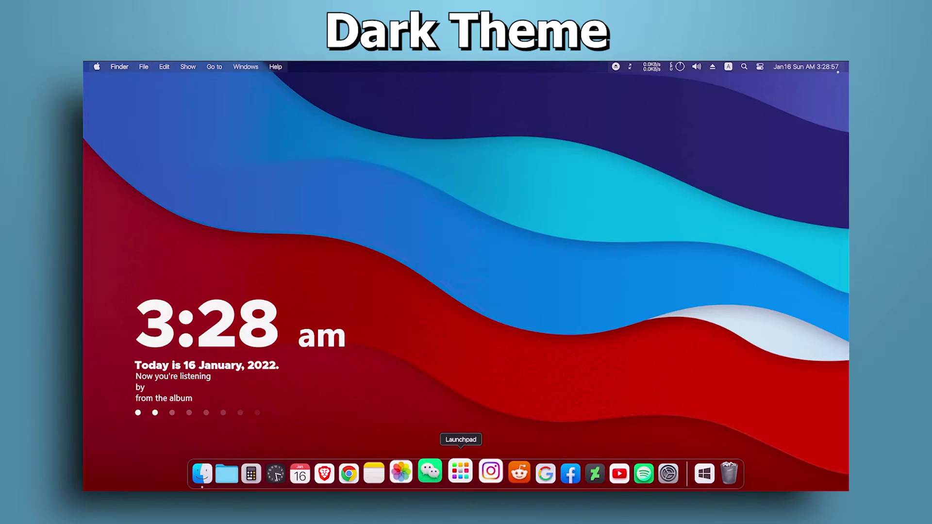
click(458, 473)
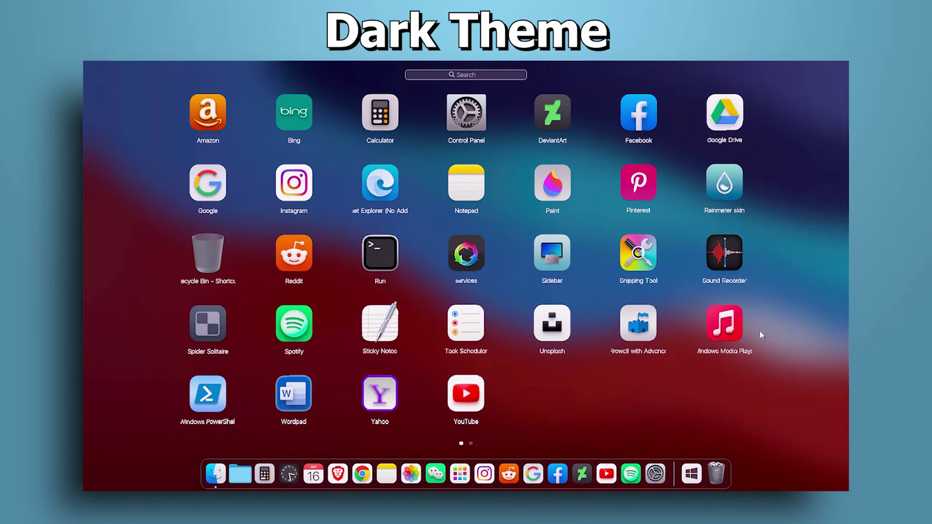
drag(630, 322, 239, 173)
click(805, 96)
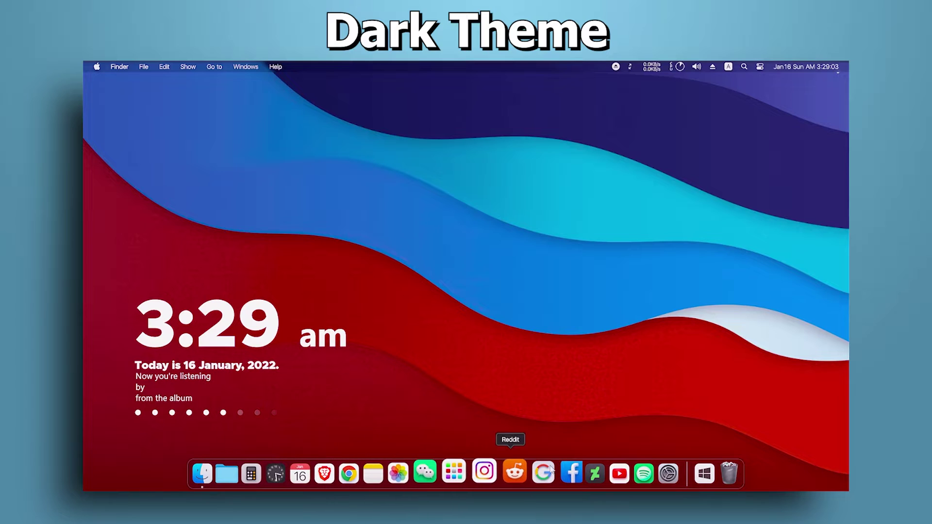
Show the system notification icons from the dock and collapse them again.
click(689, 469)
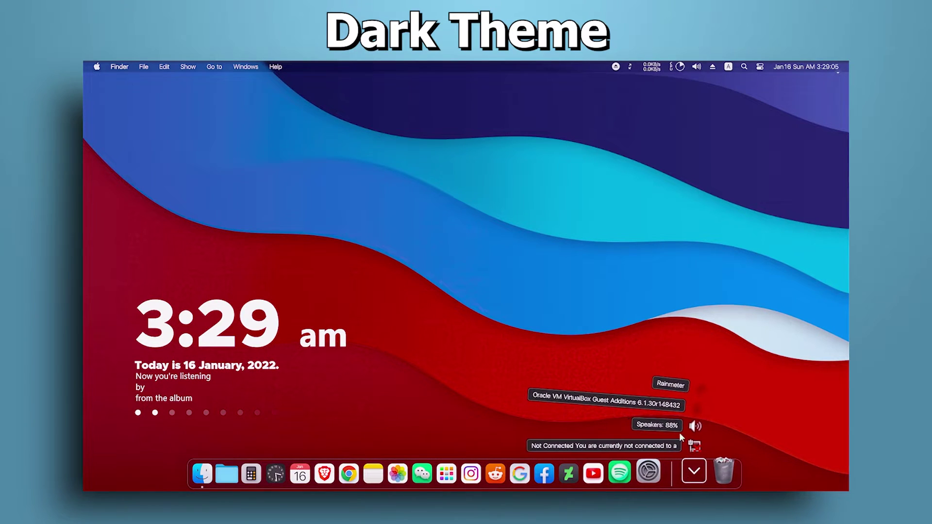
click(640, 266)
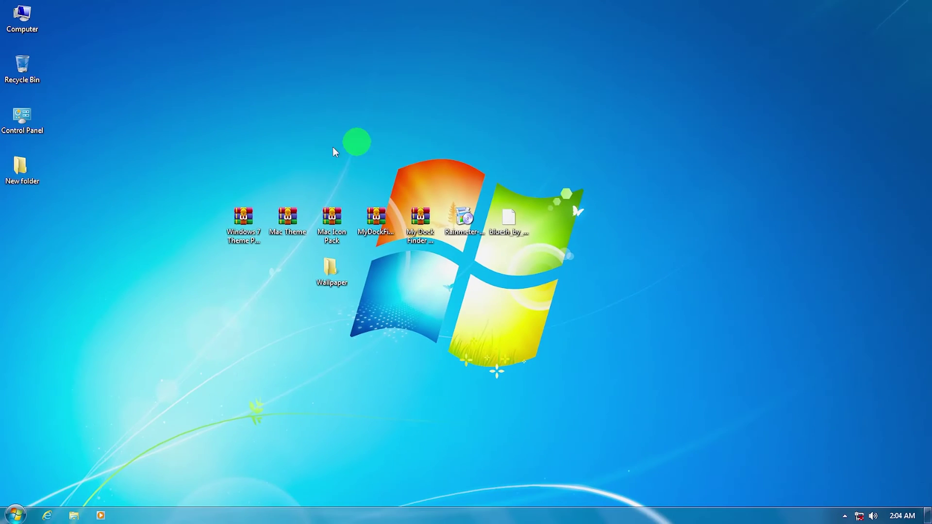
Search for "cre", open the restore point settings, and create a system restore point named win7.
click(13, 516)
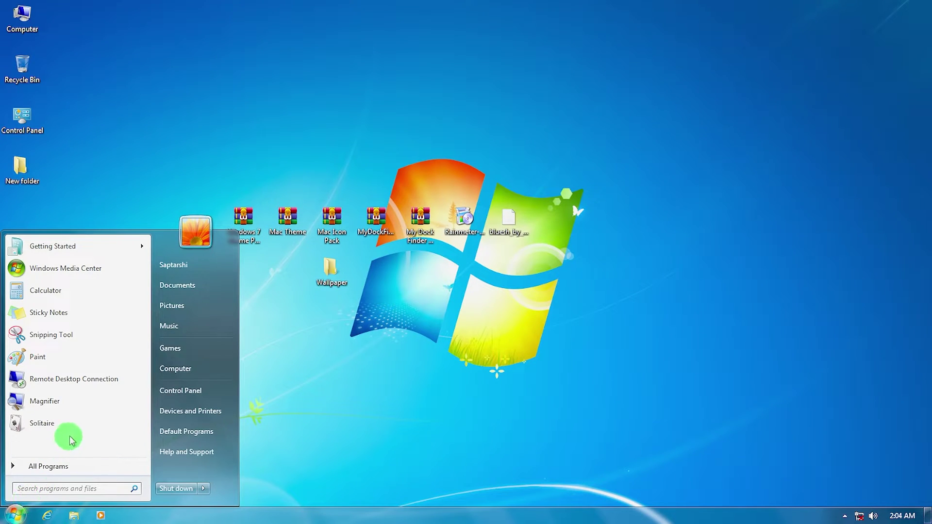
text(cre)
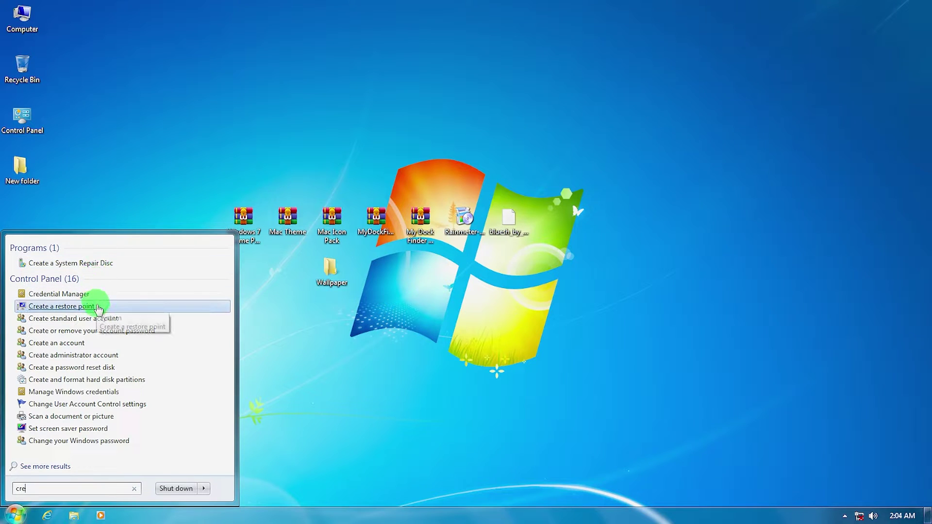
click(98, 307)
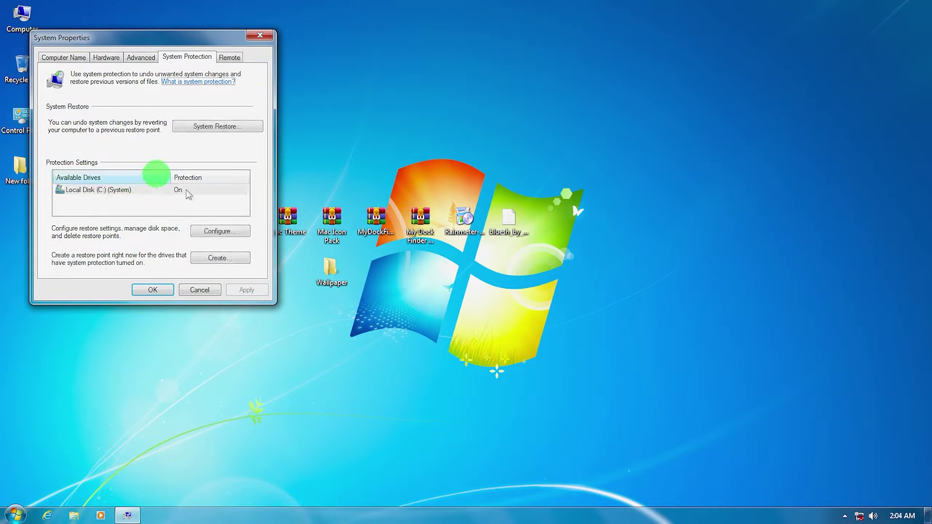
click(220, 258)
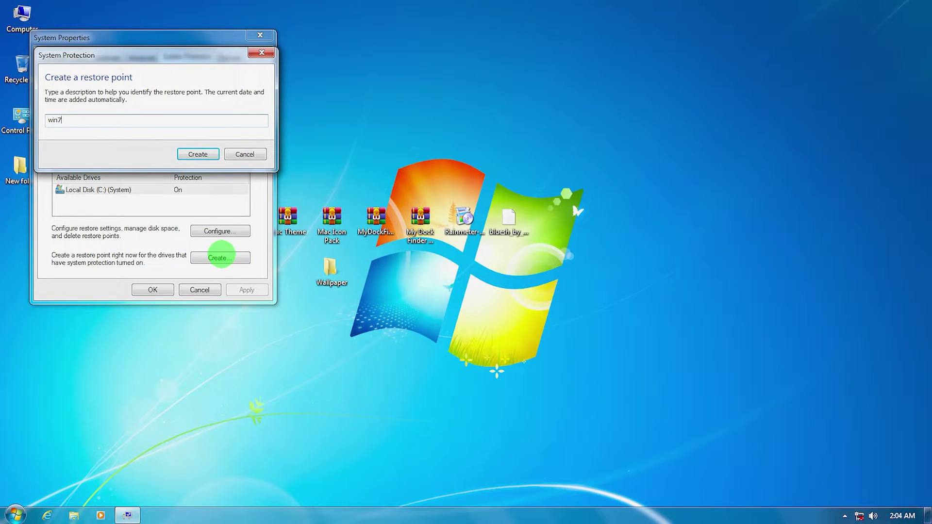
key(Return)
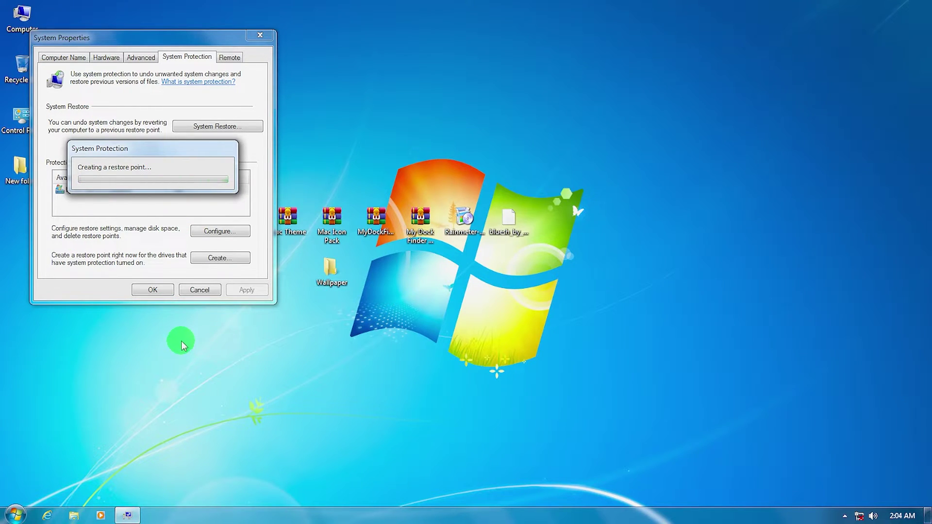
Close the restore point dialogs and extract the Windows 7 Theme Patcher archive into its own folder on the desktop.
click(223, 175)
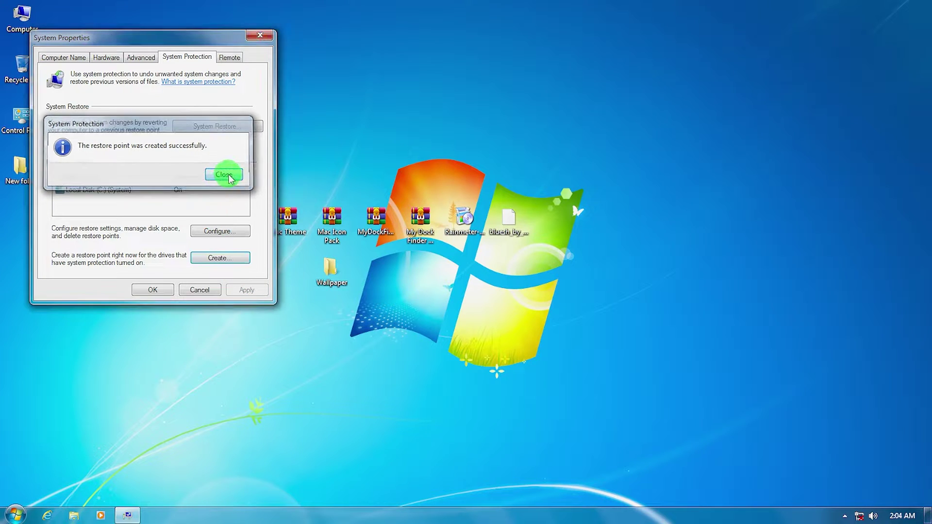
click(142, 287)
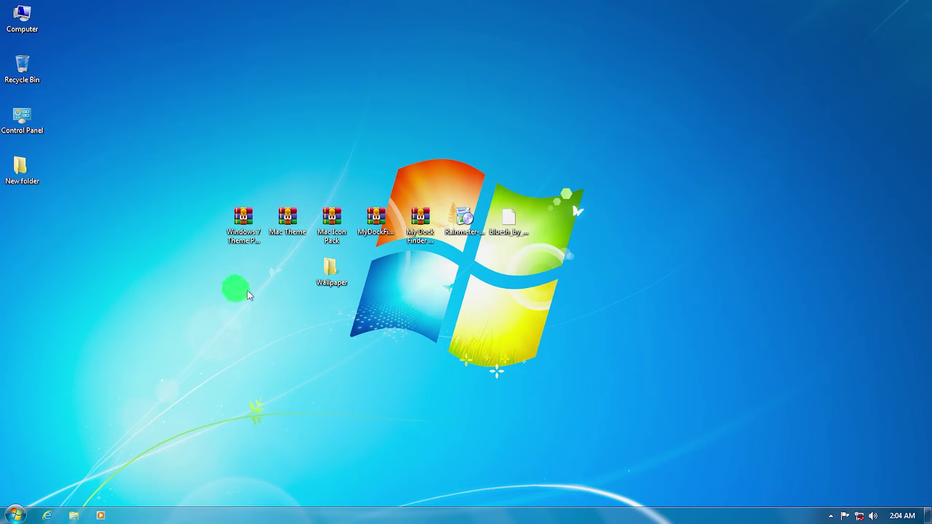
right_click(252, 222)
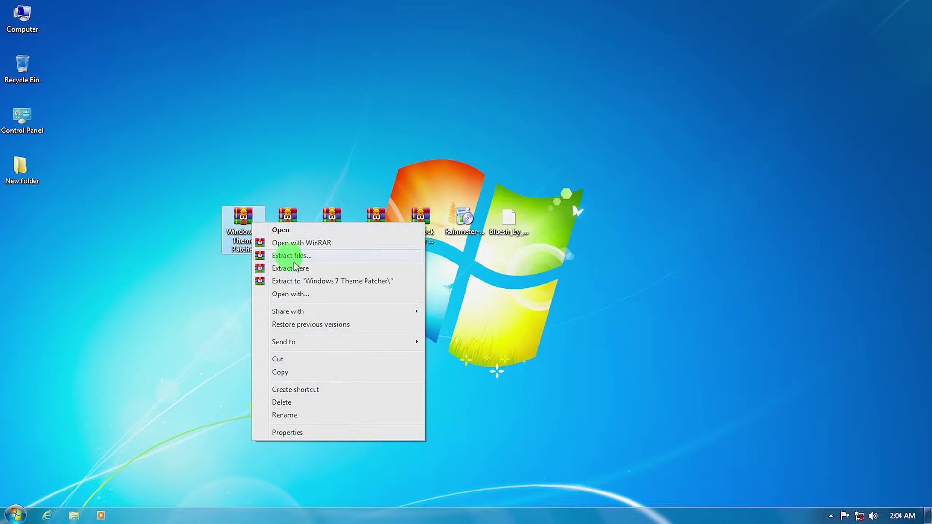
click(303, 283)
In the extracted Windows 7 Theme Patcher folder, extract the Theme resource changer and Universal Theme Patcher archives, each into a separate folder.
double_click(21, 221)
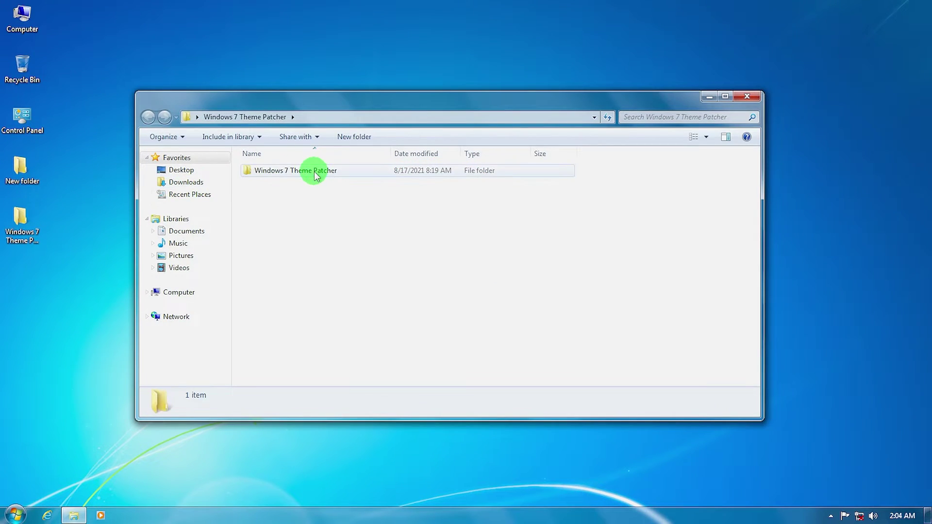
double_click(316, 171)
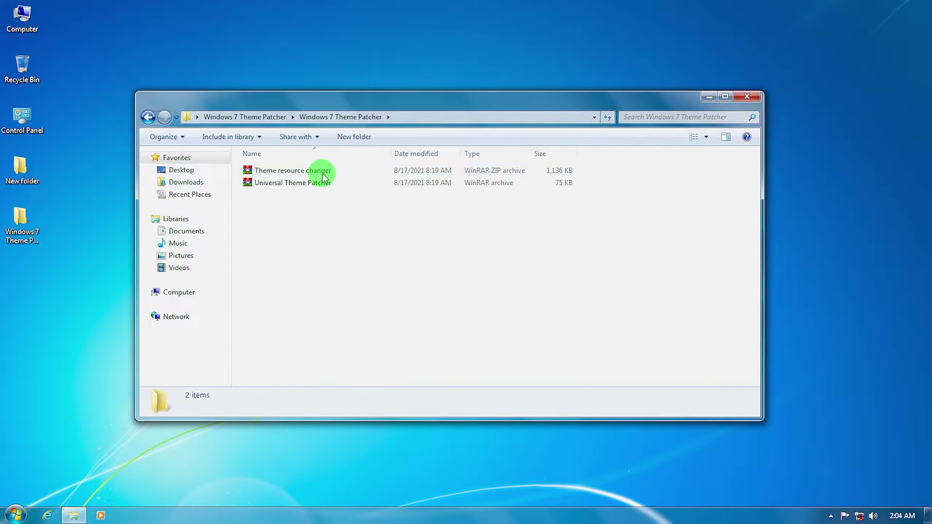
key(ctrl+a)
click(326, 183)
drag(370, 221, 328, 167)
right_click(328, 166)
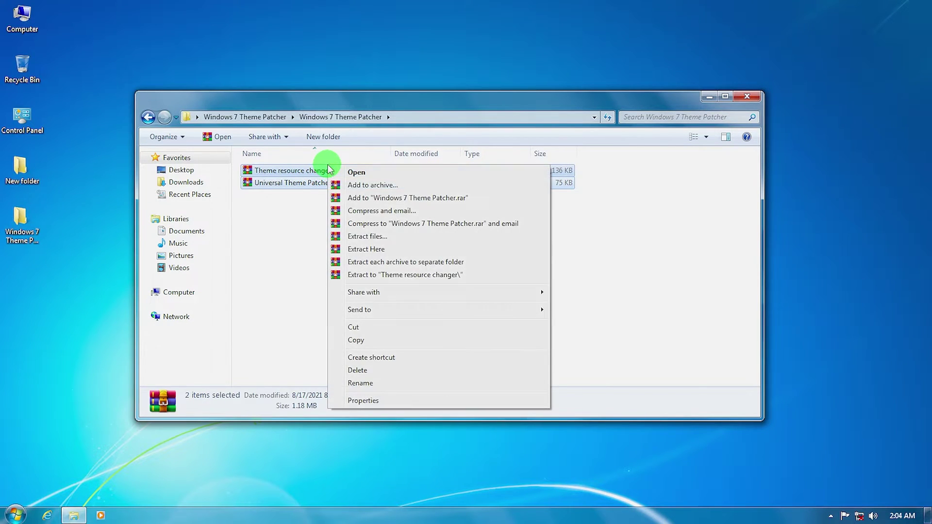
click(427, 263)
click(377, 262)
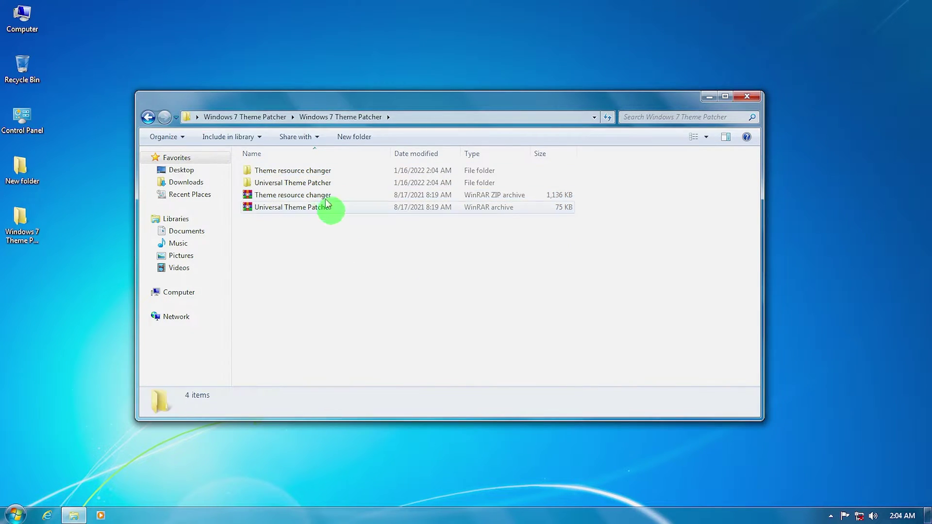
Run ThemeResourceChangerX64-v10 from the Theme resource changer folder, agree to its terms, and complete the installation.
double_click(329, 173)
double_click(330, 174)
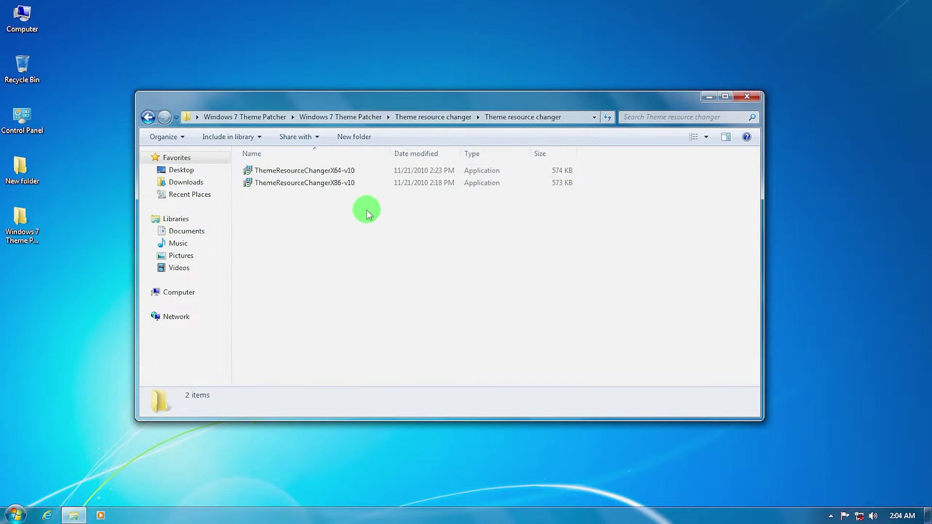
double_click(348, 171)
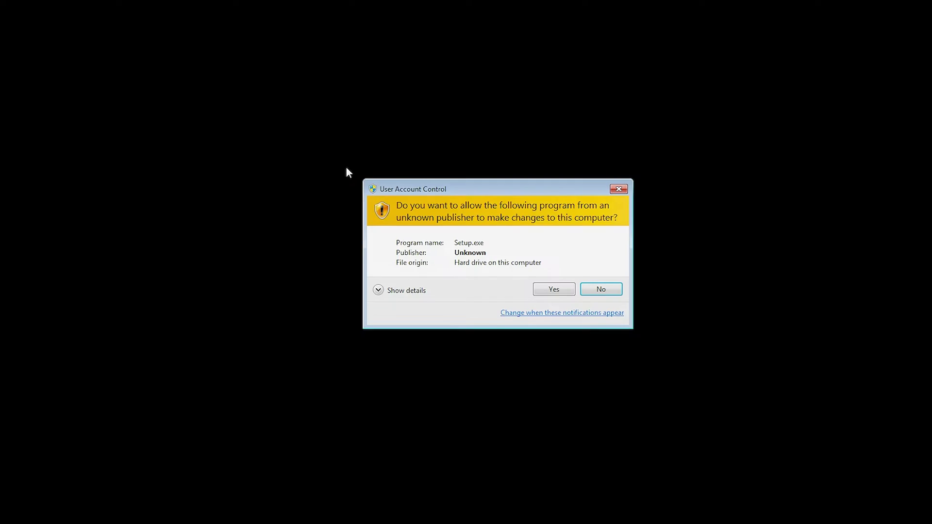
click(557, 289)
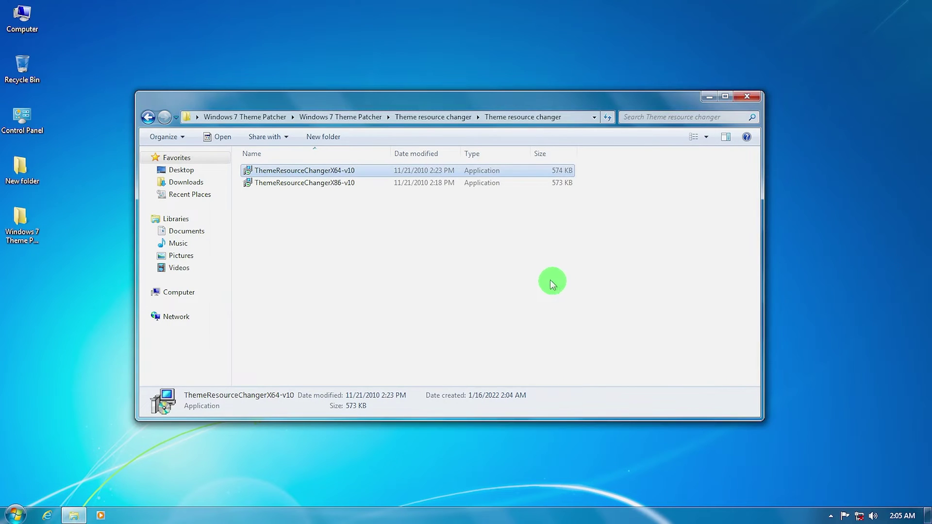
click(622, 377)
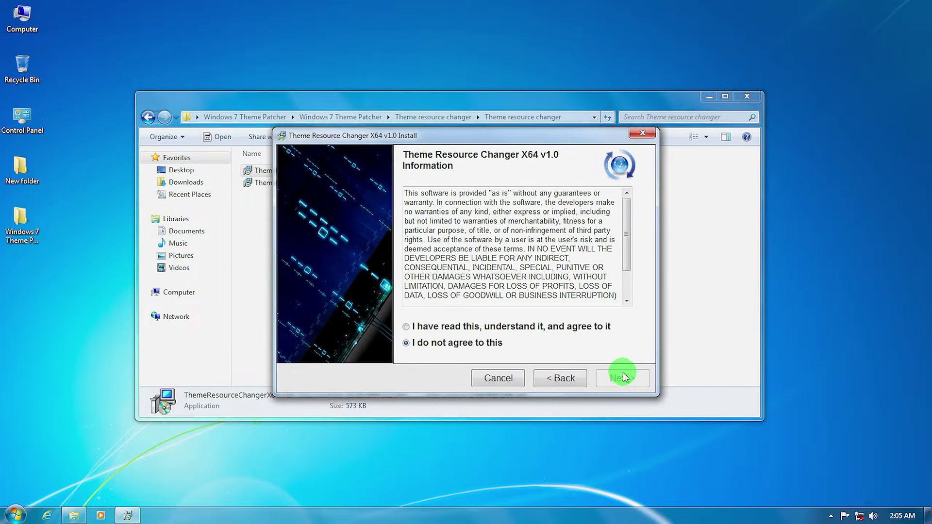
click(407, 326)
click(615, 378)
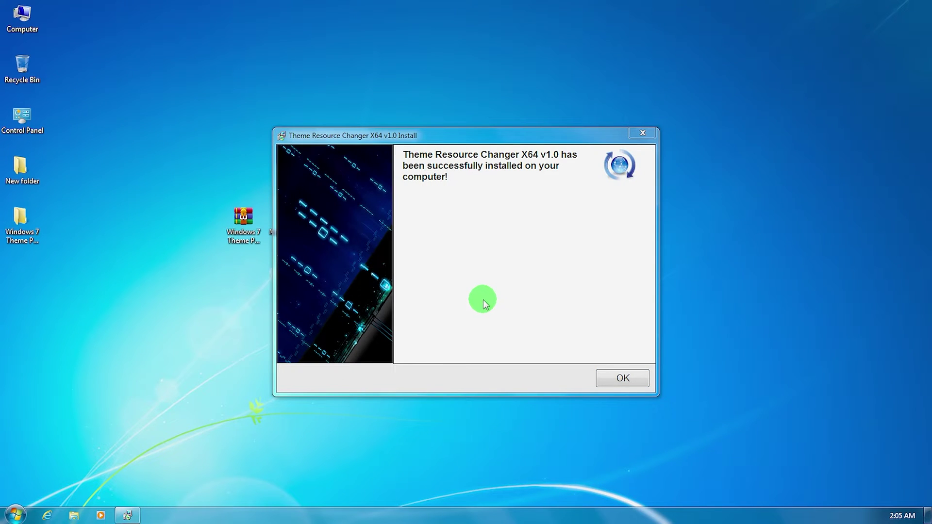
click(625, 379)
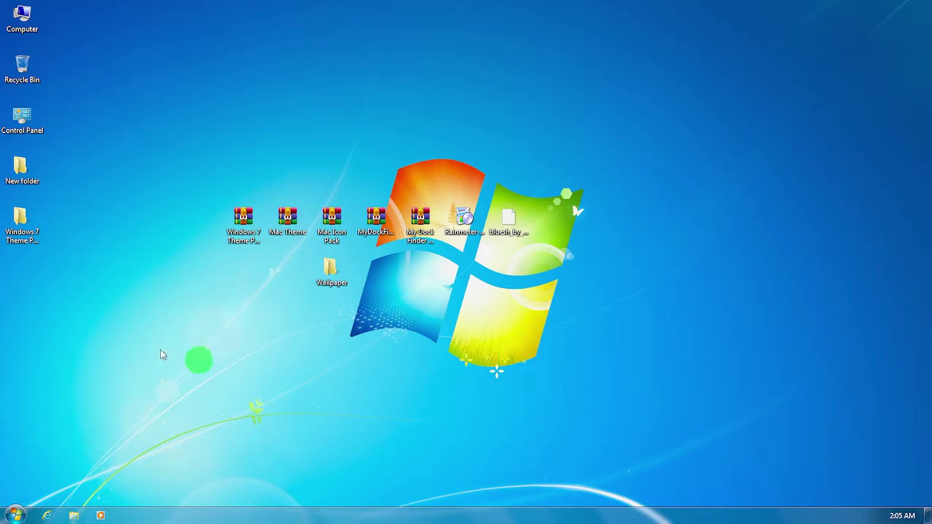
Run UniversalThemePatcher-x64 from its extracted folder in English, continue to the patch details, and close the folder window.
double_click(19, 220)
double_click(291, 169)
double_click(295, 181)
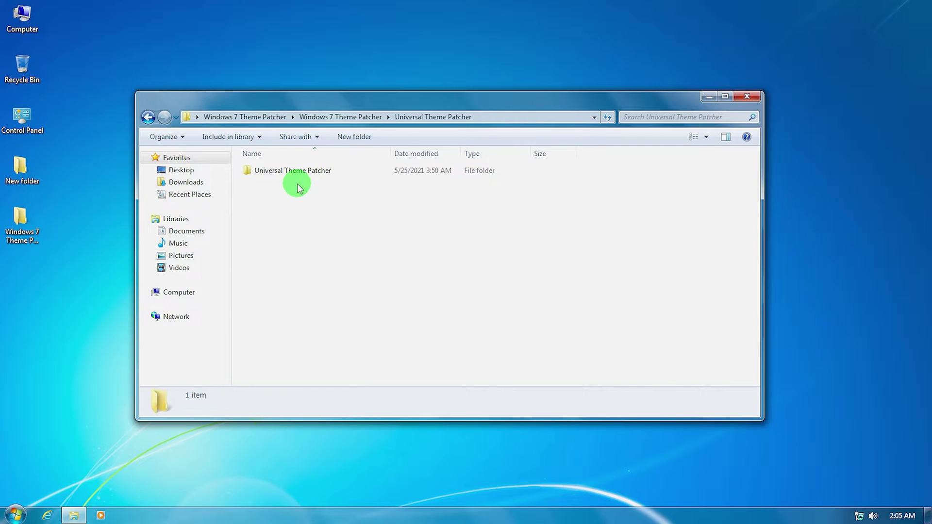
double_click(299, 172)
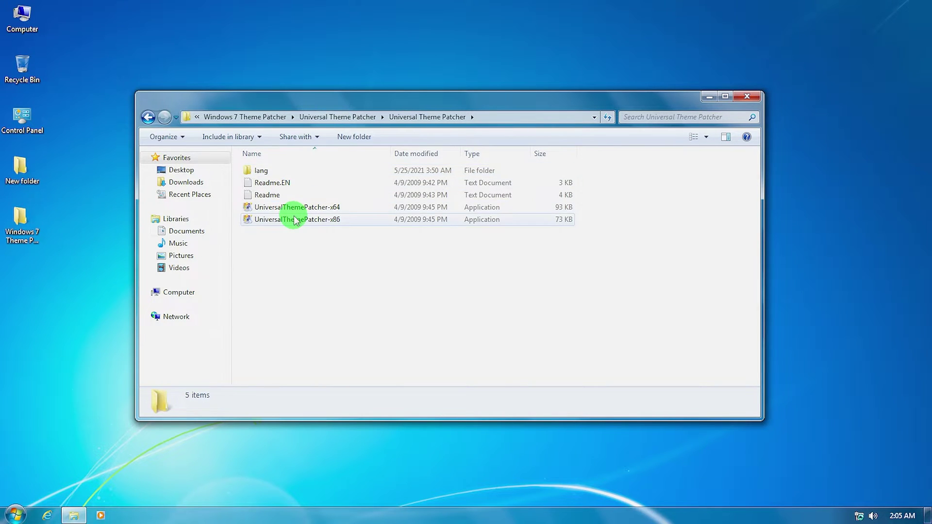
double_click(334, 207)
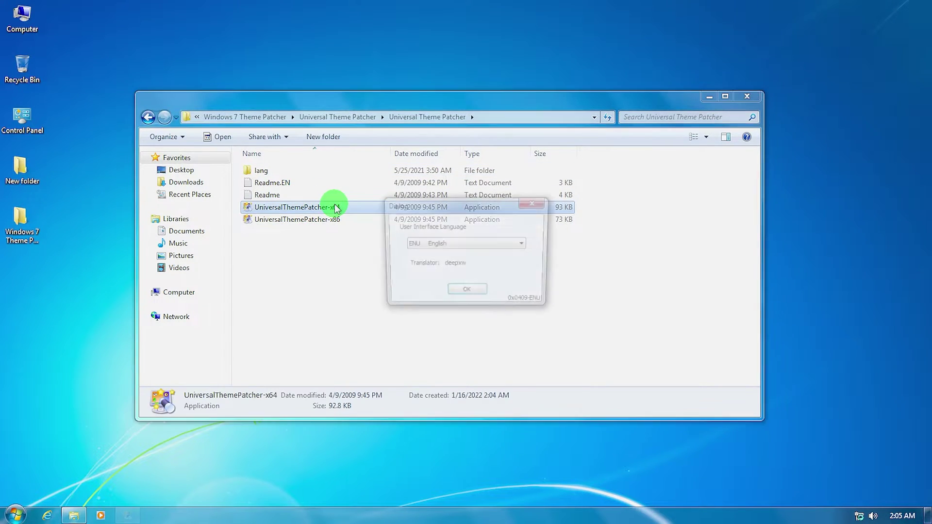
click(473, 292)
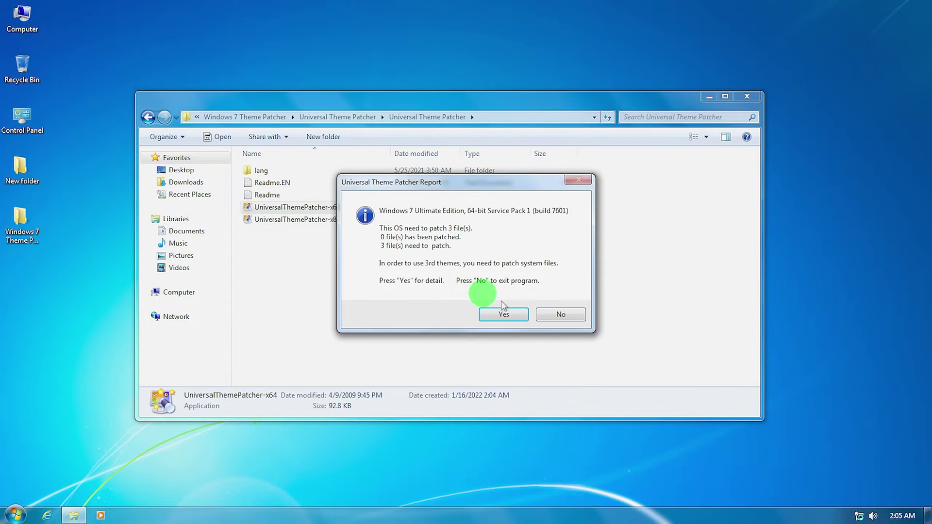
click(497, 318)
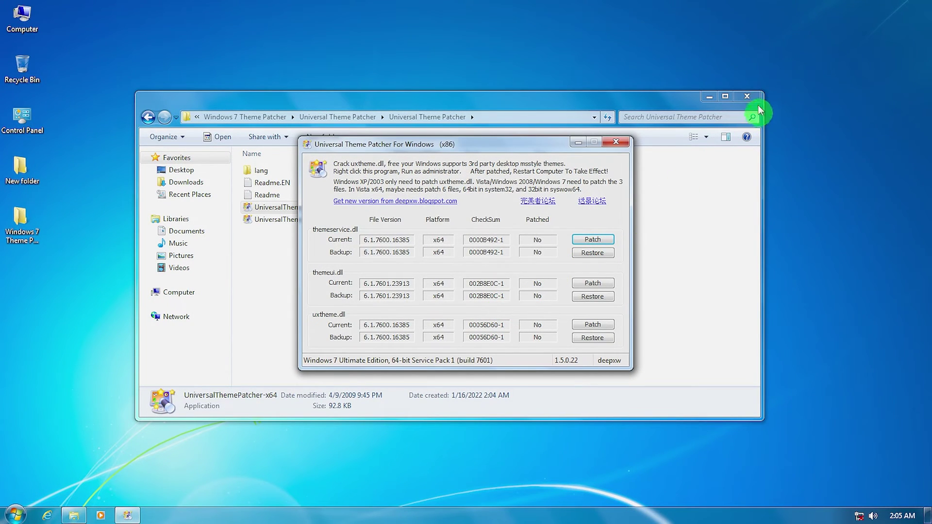
click(755, 99)
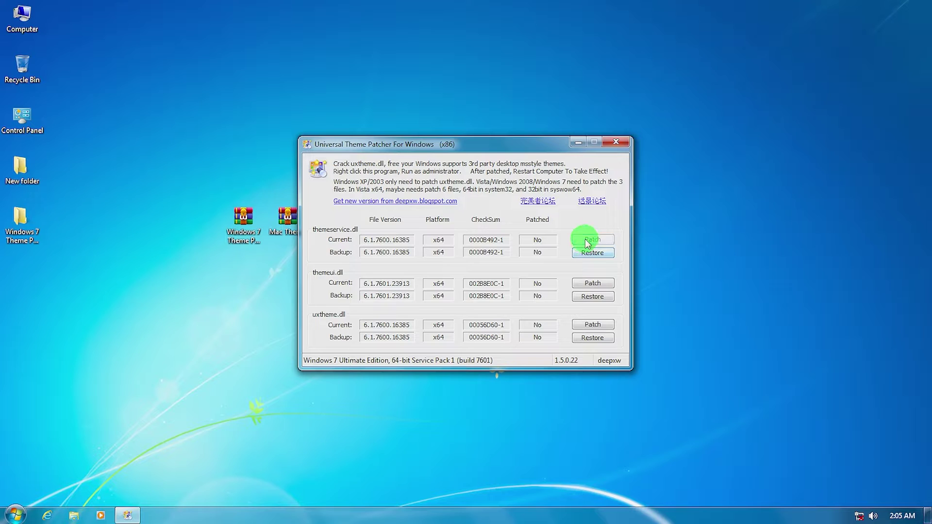
Patch themeservice.dll, themeui.dll and uxtheme.dll, and restart the computer to apply the patches.
click(587, 240)
click(490, 284)
click(595, 283)
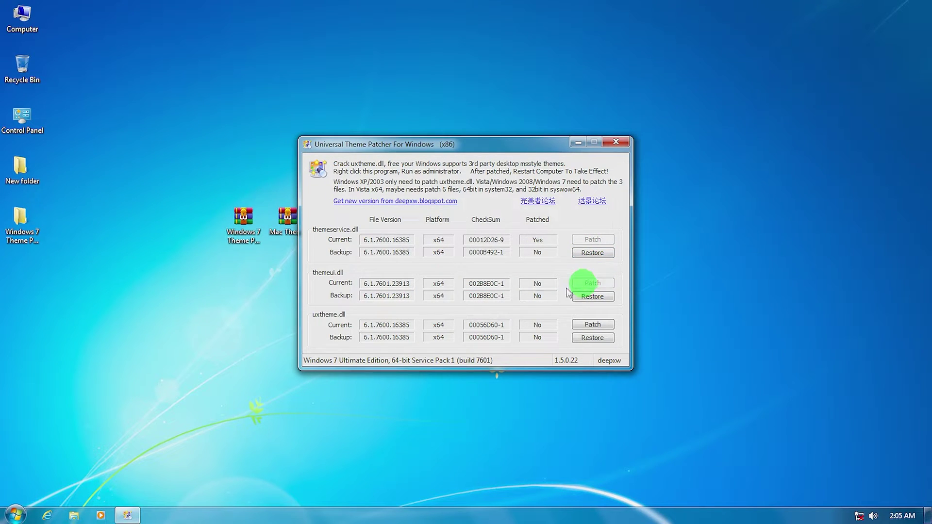
click(503, 286)
click(592, 324)
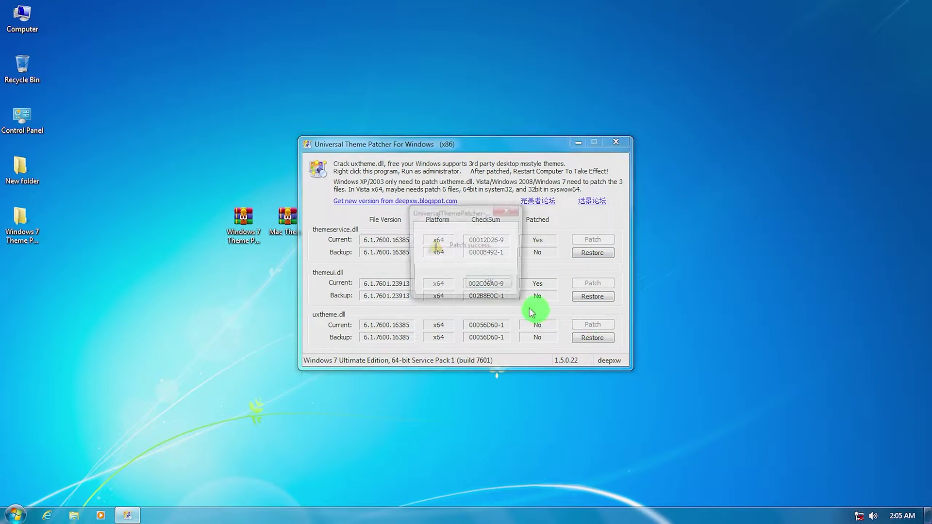
click(482, 285)
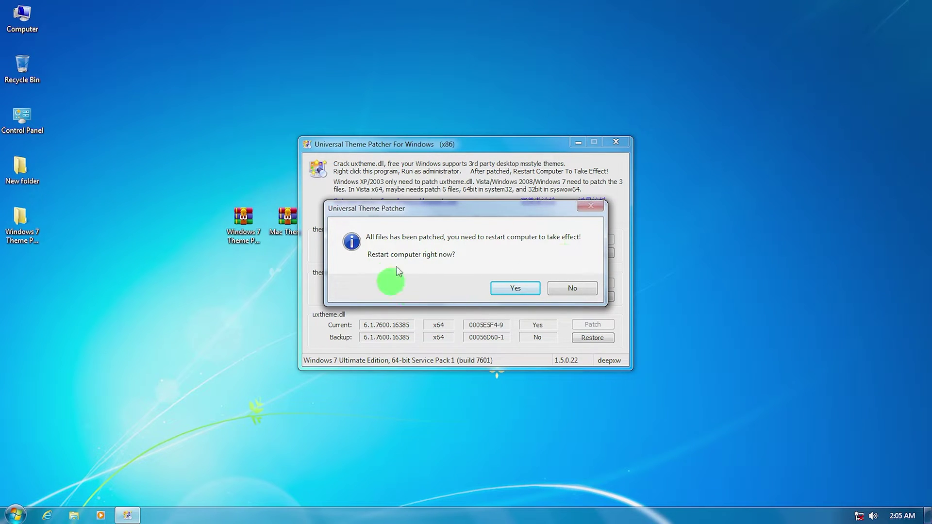
click(517, 289)
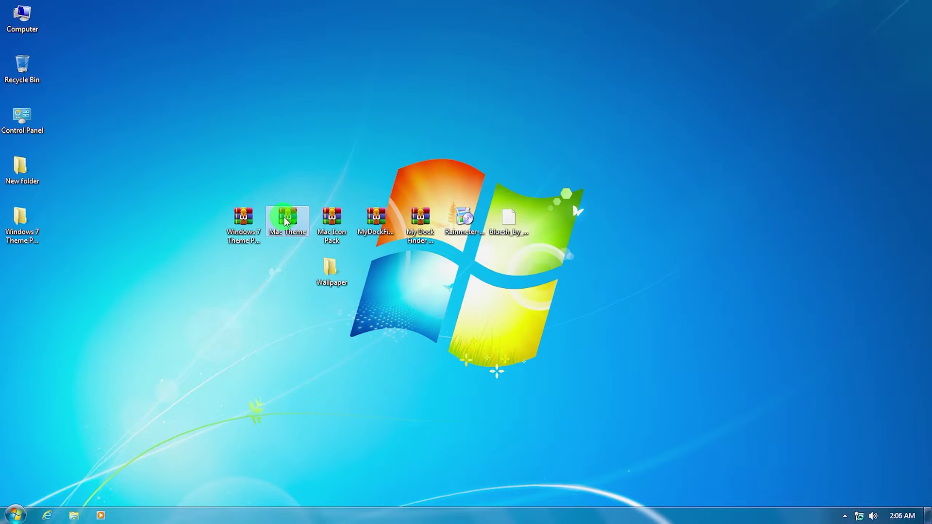
Extract the Mac Theme archive into its own folder and copy all the theme folders and files inside it.
right_click(286, 222)
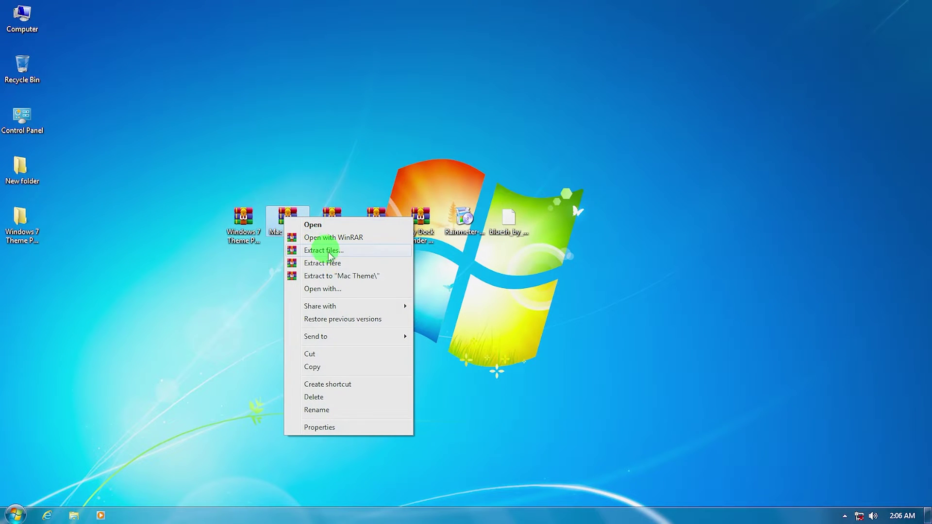
click(349, 277)
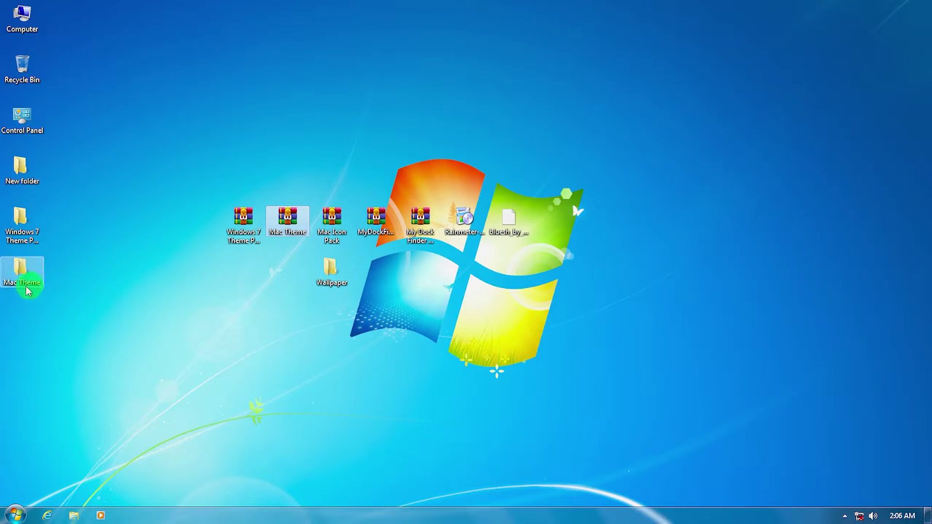
double_click(23, 279)
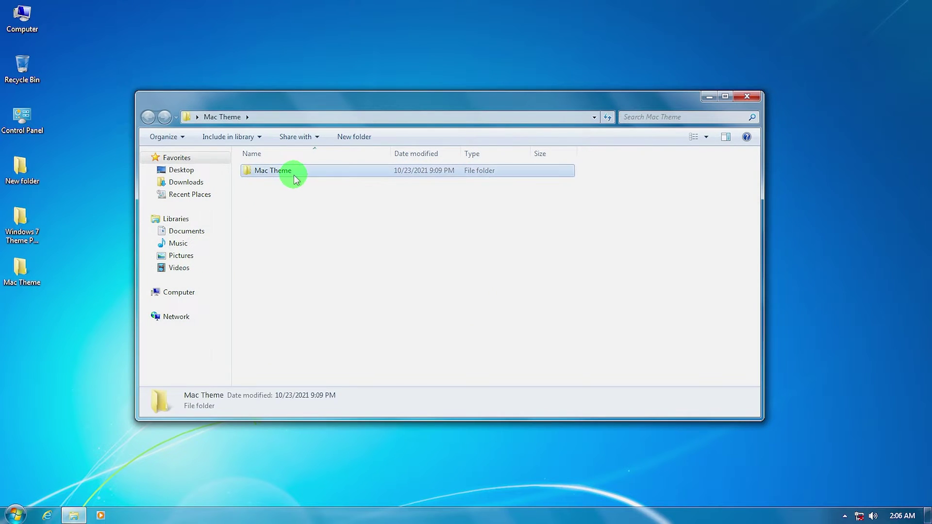
double_click(294, 173)
drag(388, 333, 328, 162)
right_click(328, 171)
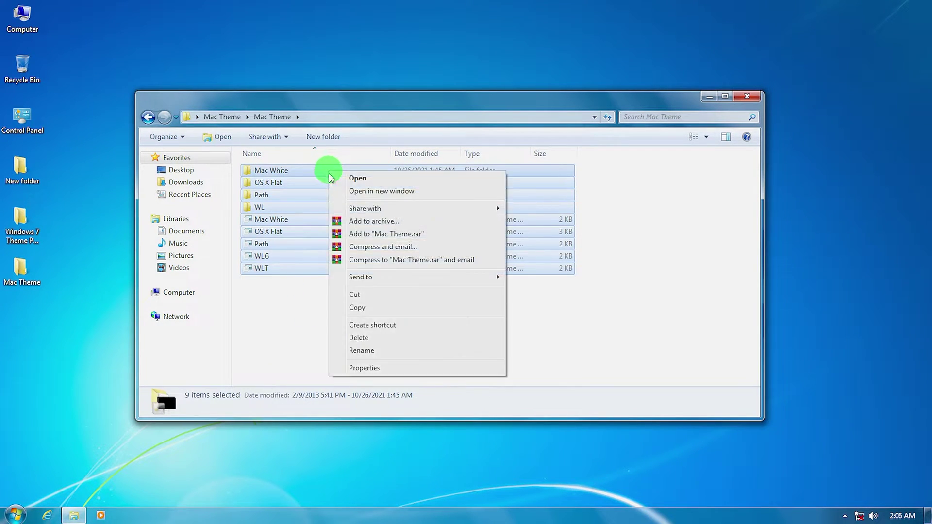
click(357, 308)
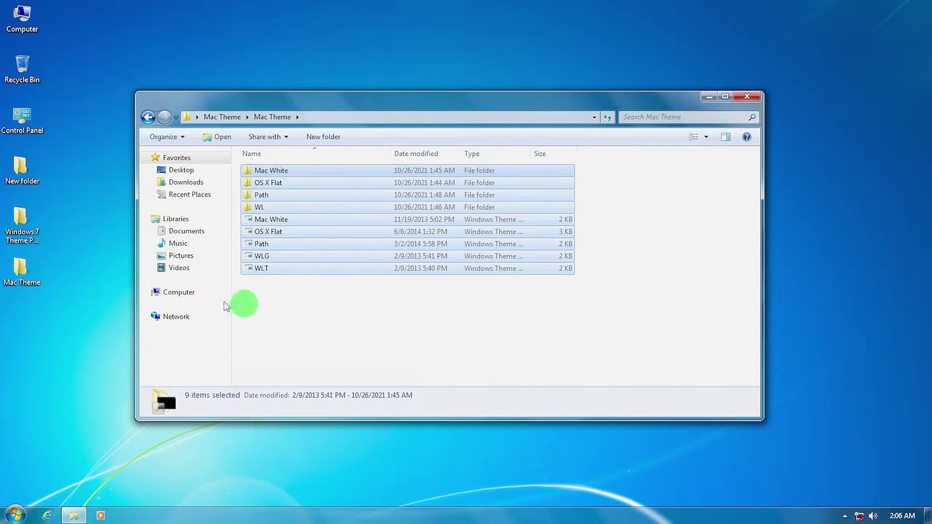
Paste the copied theme folders and files into C:\Windows\Resources\Themes and close the folder window.
click(183, 294)
double_click(322, 183)
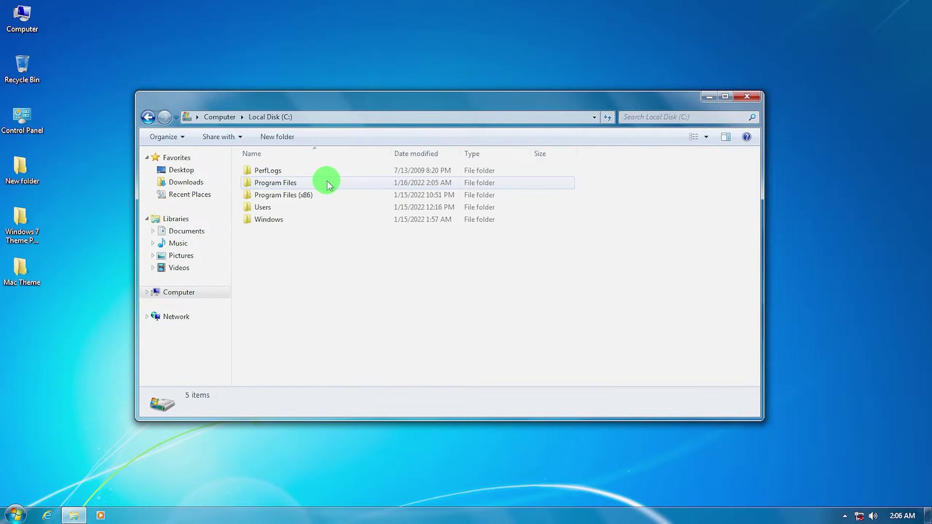
double_click(316, 218)
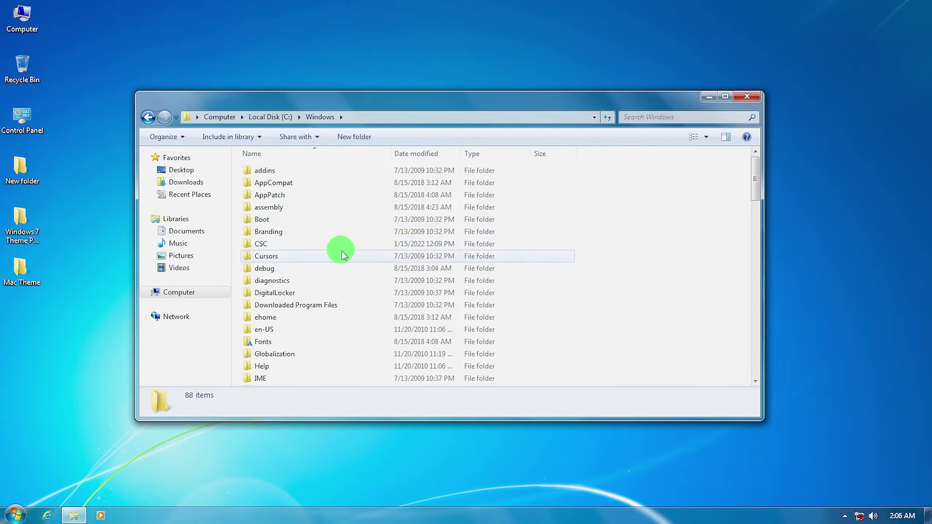
scroll(342, 259, down, 6)
scroll(331, 311, down, 1)
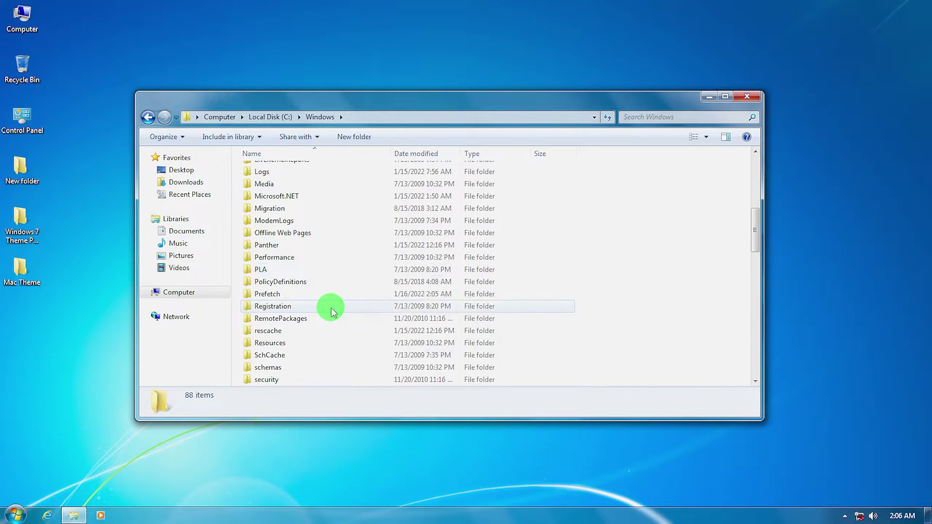
double_click(322, 343)
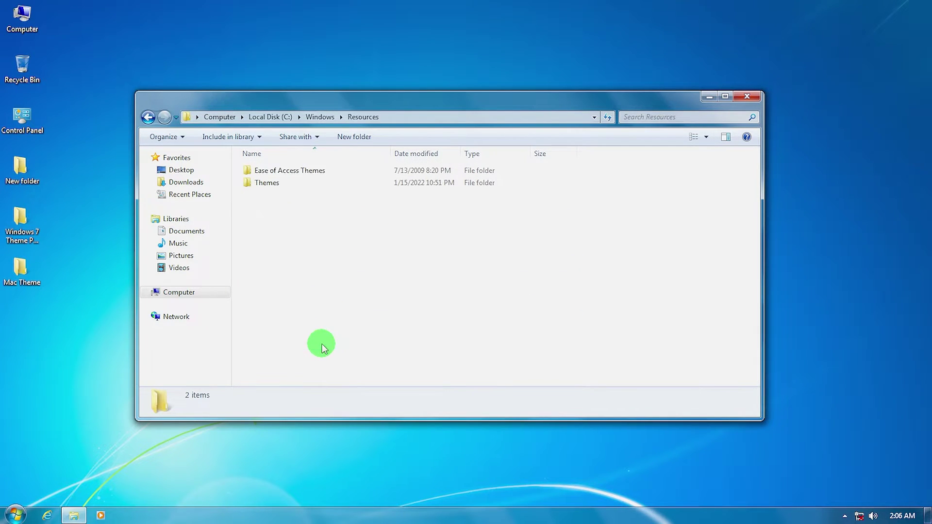
double_click(302, 183)
right_click(354, 287)
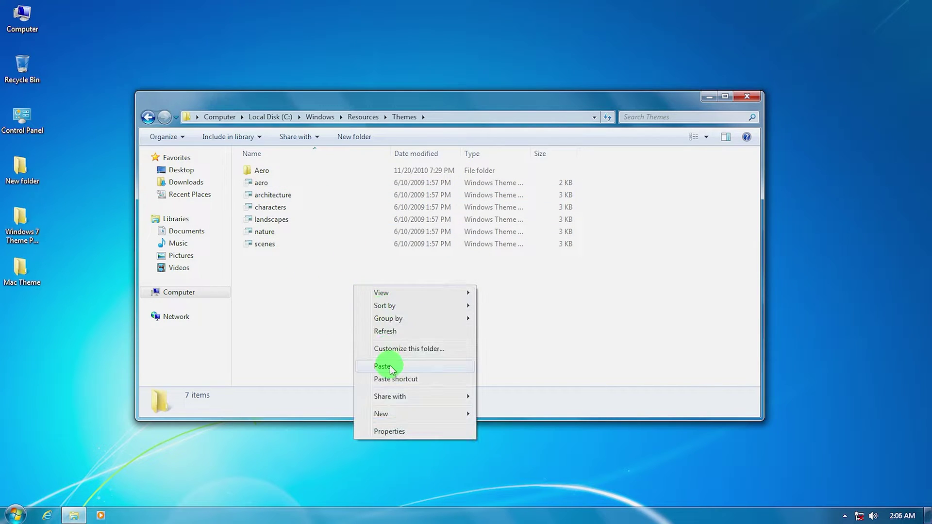
click(389, 366)
click(456, 297)
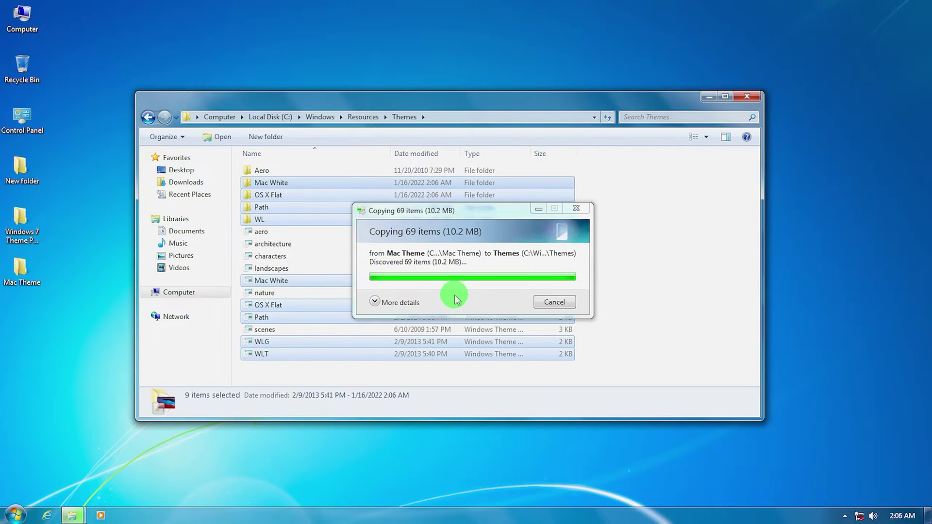
click(753, 98)
Apply the installed OS X Flat theme through the desktop's Personalization settings and check its look on the Computer window.
right_click(688, 102)
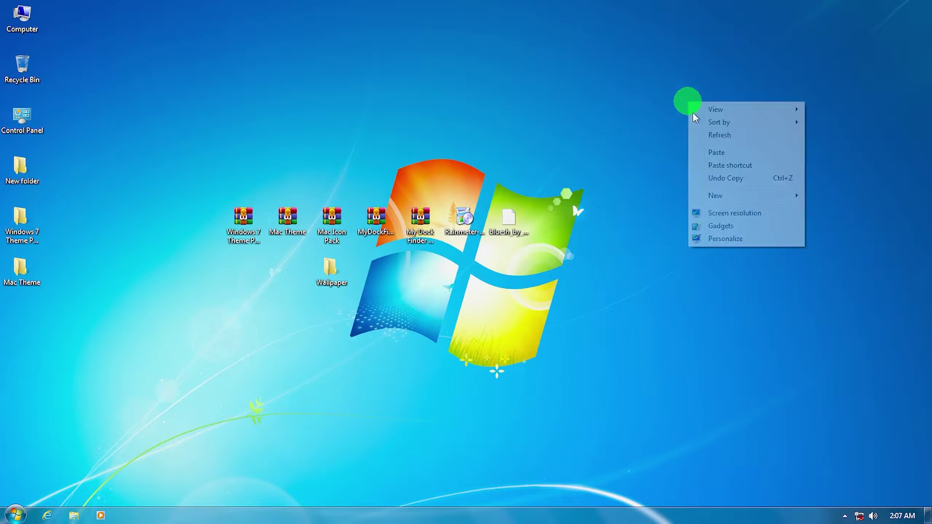
click(738, 238)
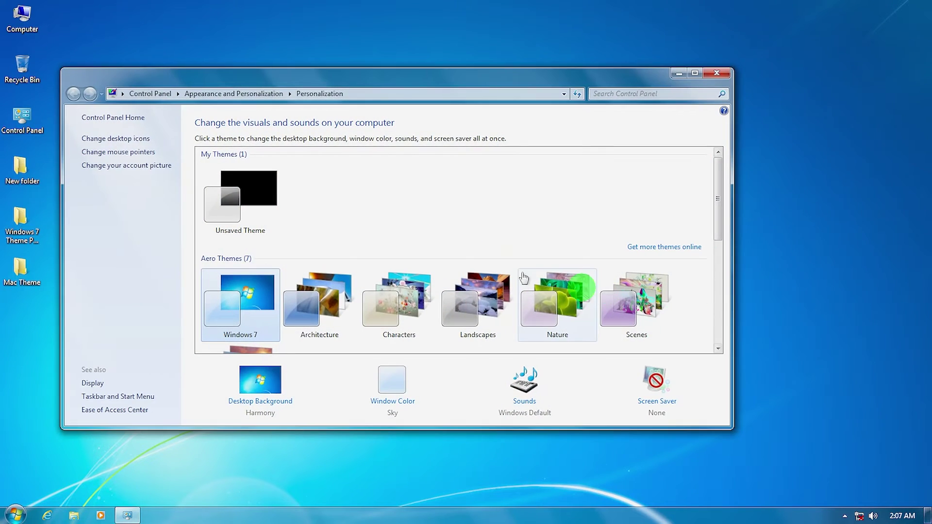
scroll(517, 267, down, 6)
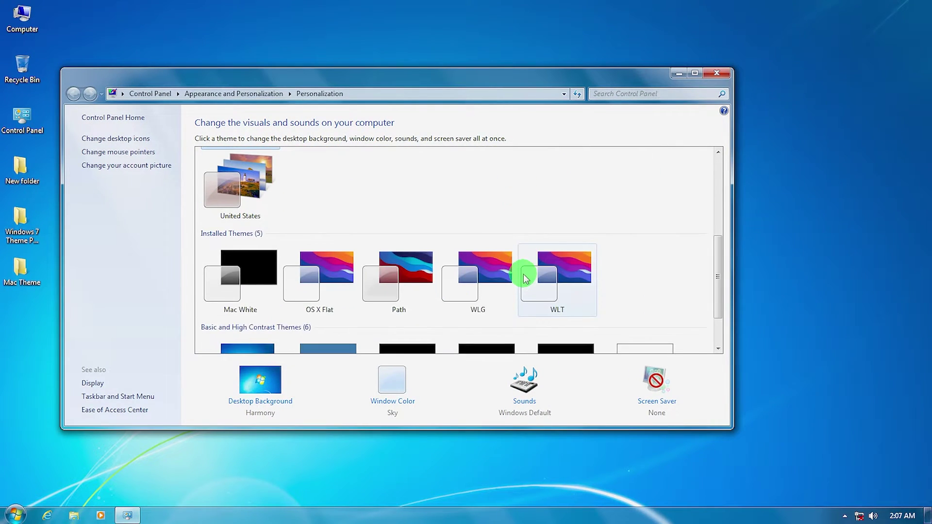
click(330, 267)
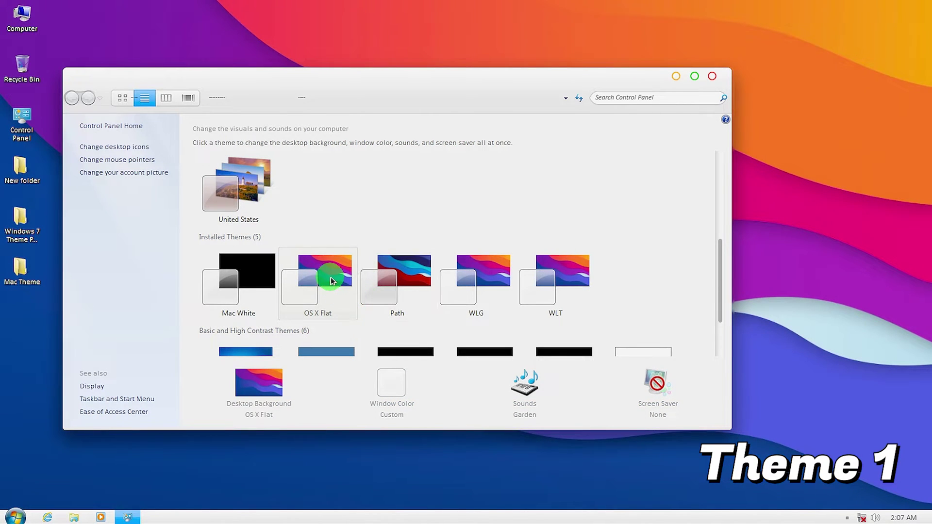
click(675, 77)
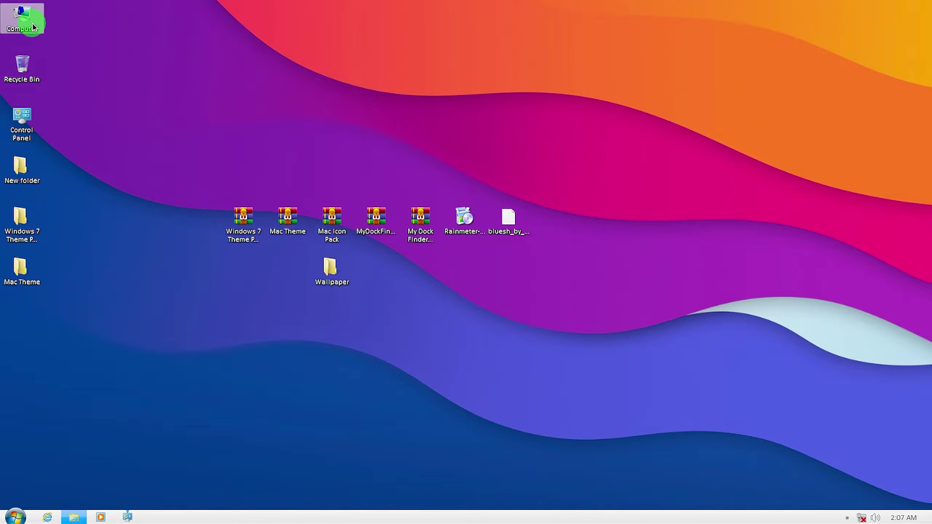
double_click(33, 27)
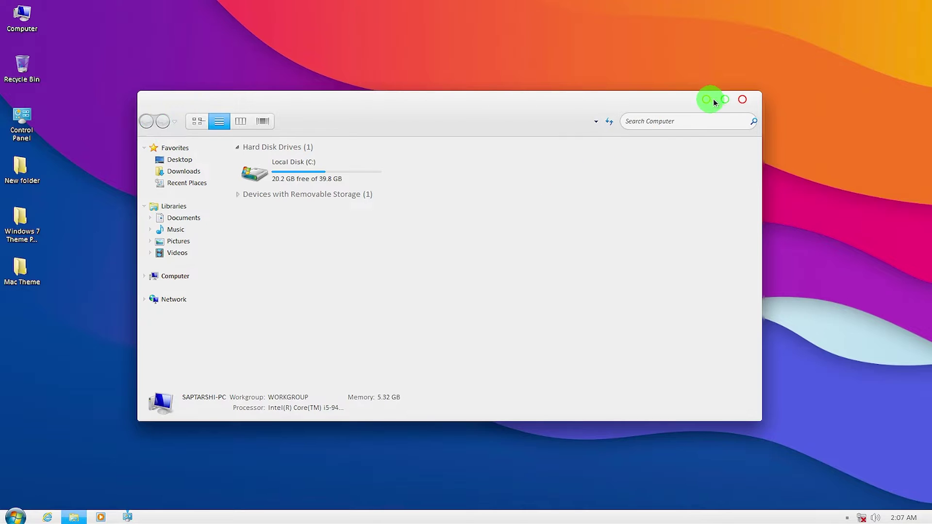
click(744, 101)
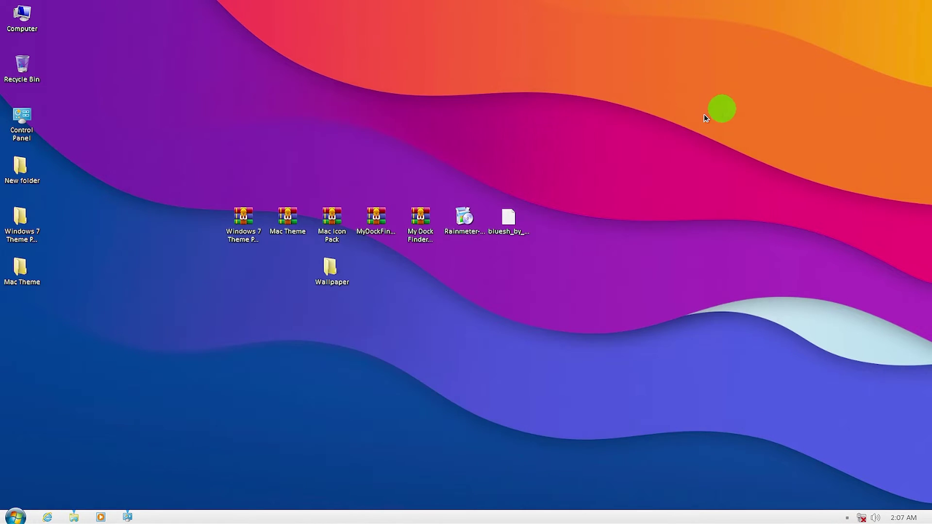
Apply the installed Path theme from the Personalization settings and check its look on the Computer window.
click(125, 518)
scroll(407, 321, down, 3)
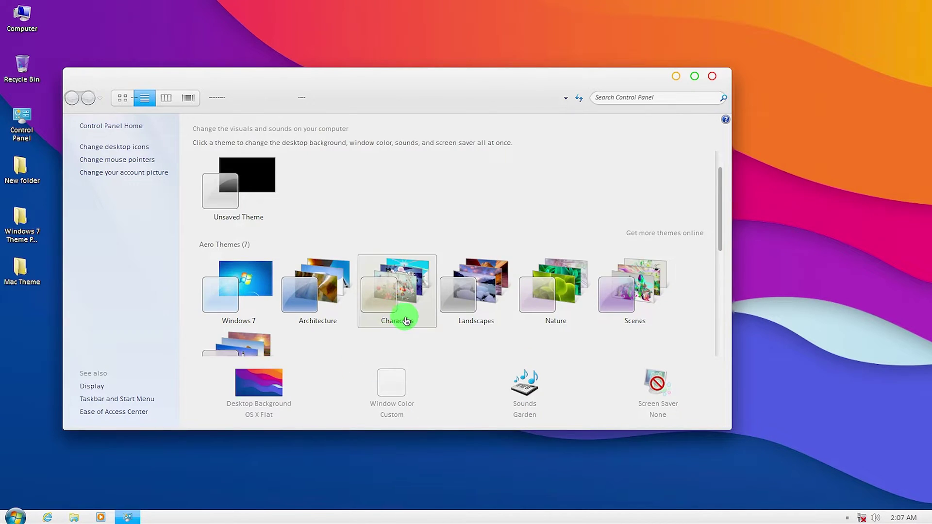
scroll(420, 313, down, 2)
click(408, 271)
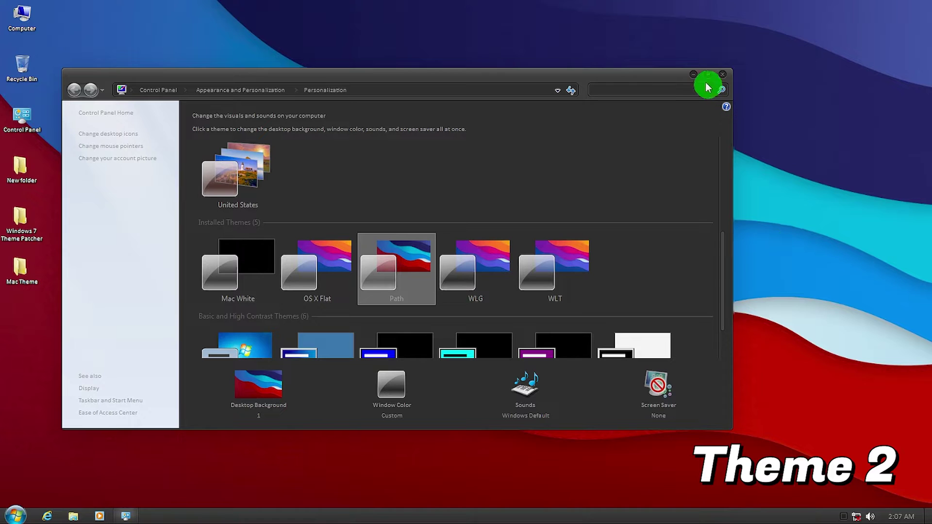
click(695, 76)
double_click(31, 22)
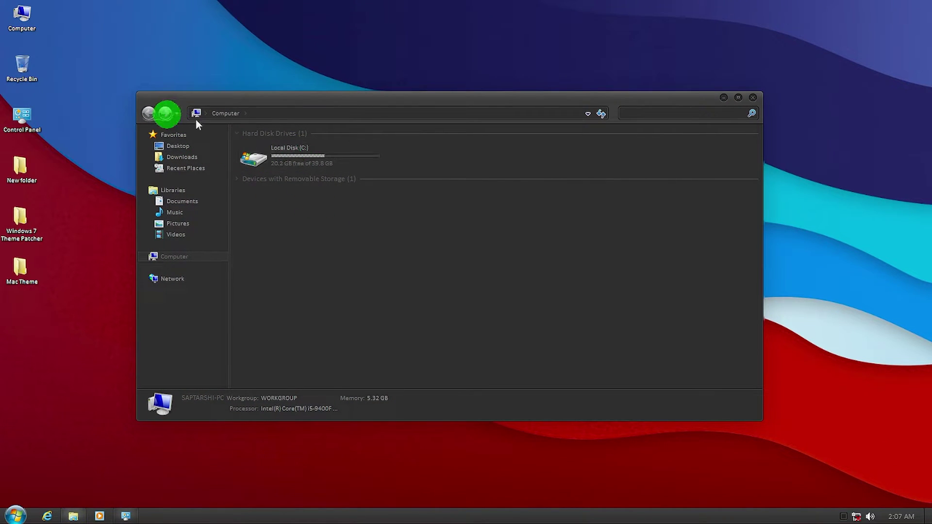
click(753, 97)
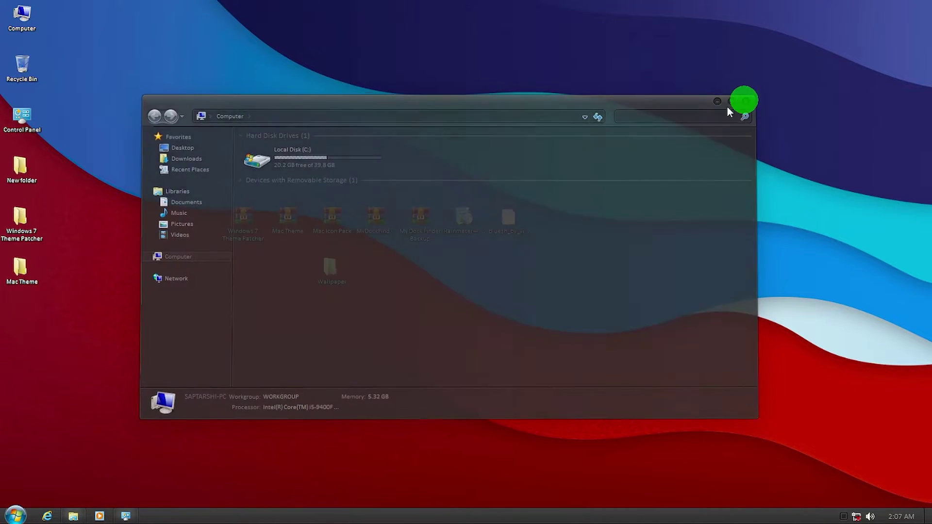
Apply the installed WLG theme and check its look on the Computer window and the Start menu.
click(126, 516)
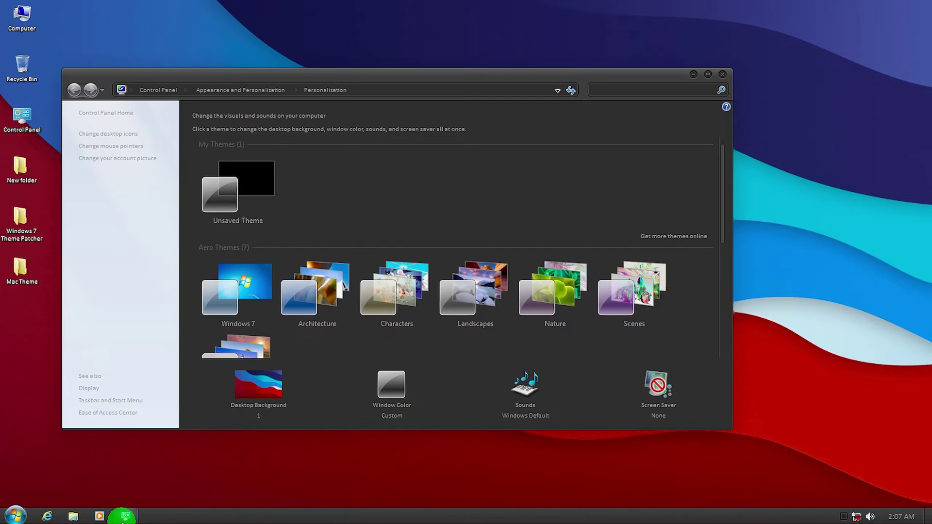
scroll(450, 290, down, 3)
click(491, 331)
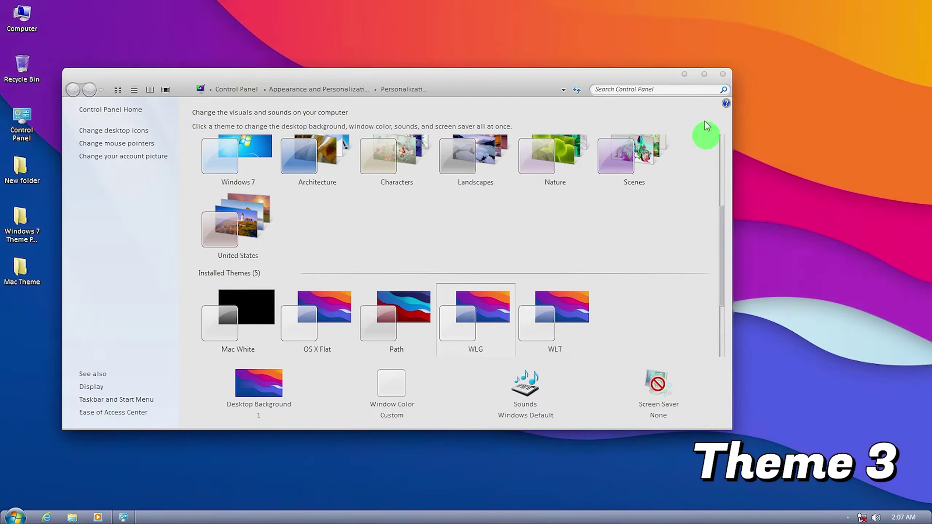
click(686, 76)
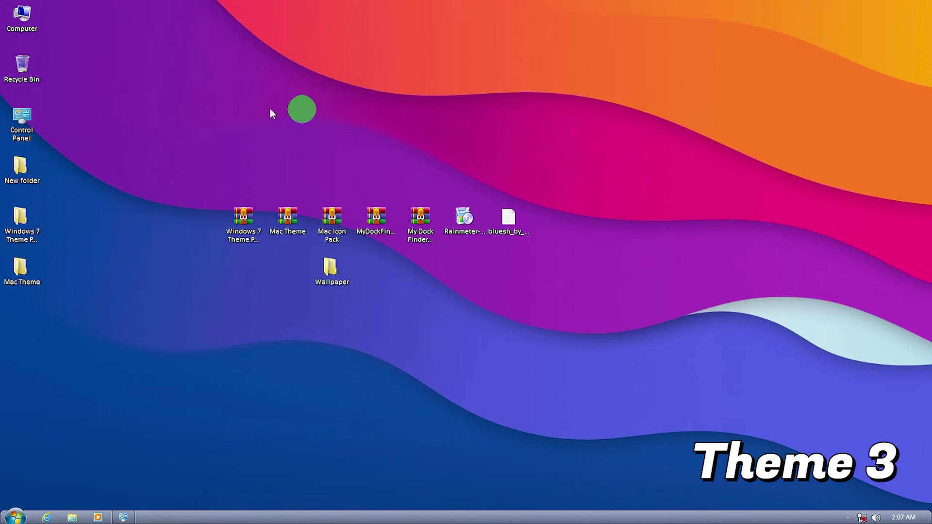
double_click(22, 16)
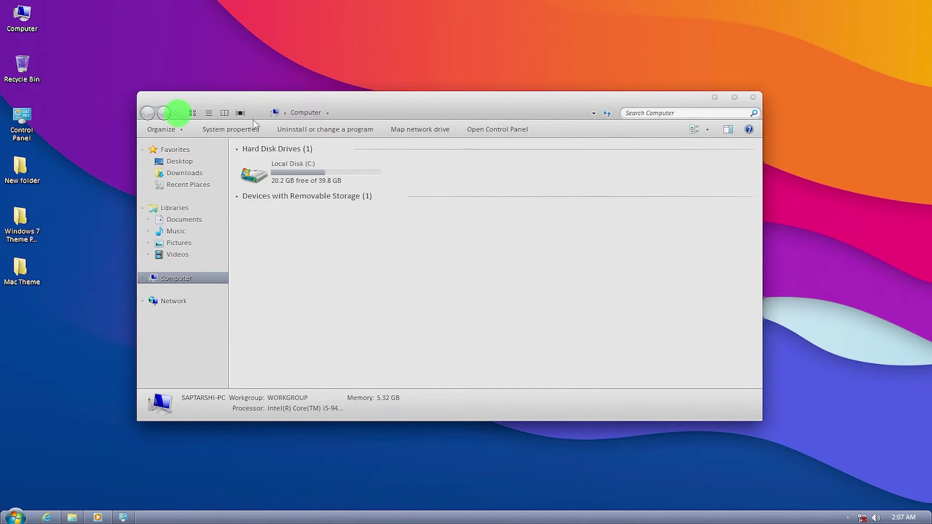
click(13, 516)
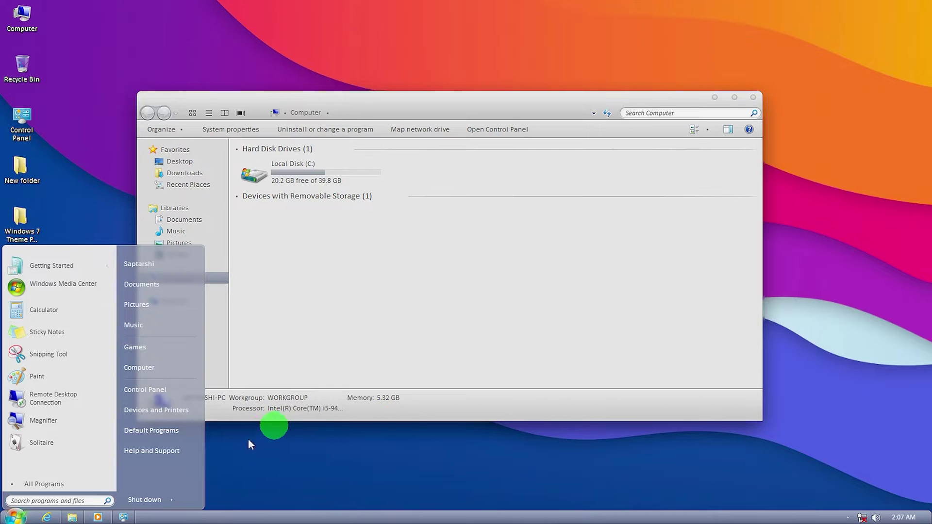
click(15, 517)
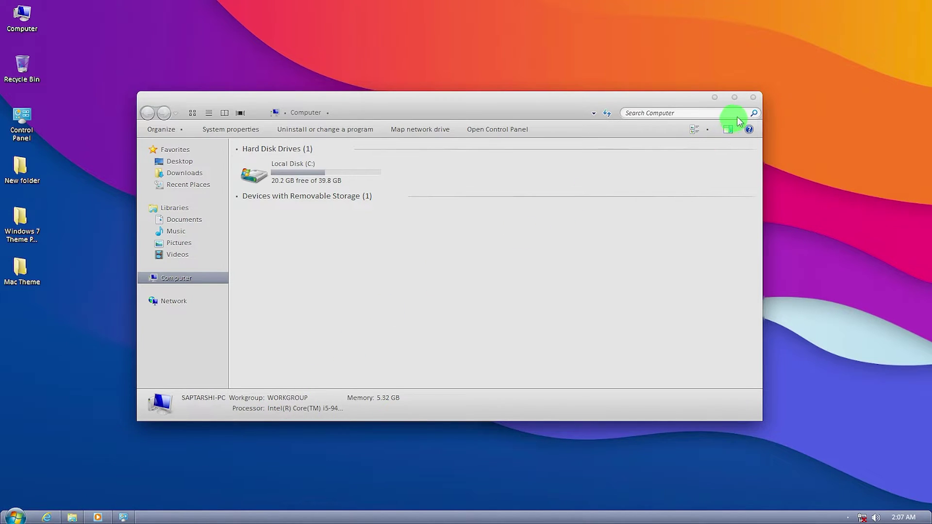
click(754, 98)
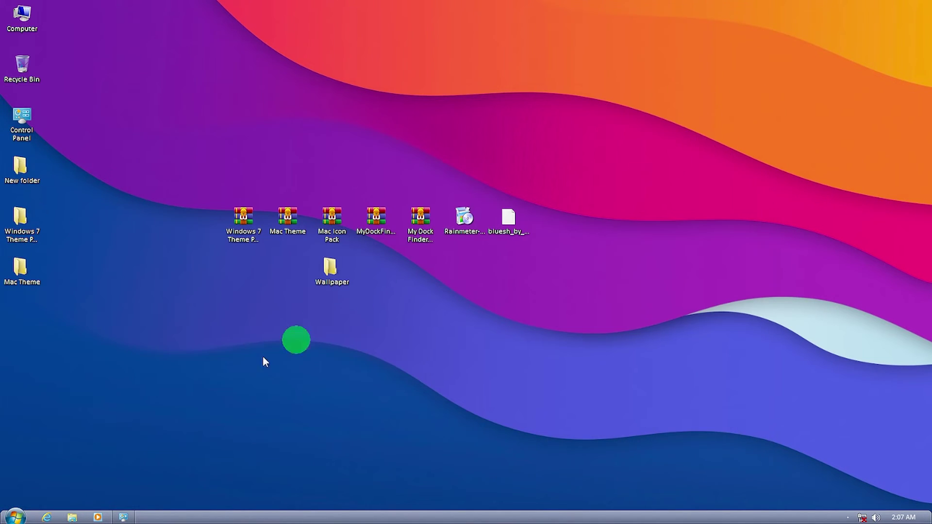
Apply the installed WLT theme and check its look on the Computer window.
click(126, 515)
scroll(478, 264, down, 5)
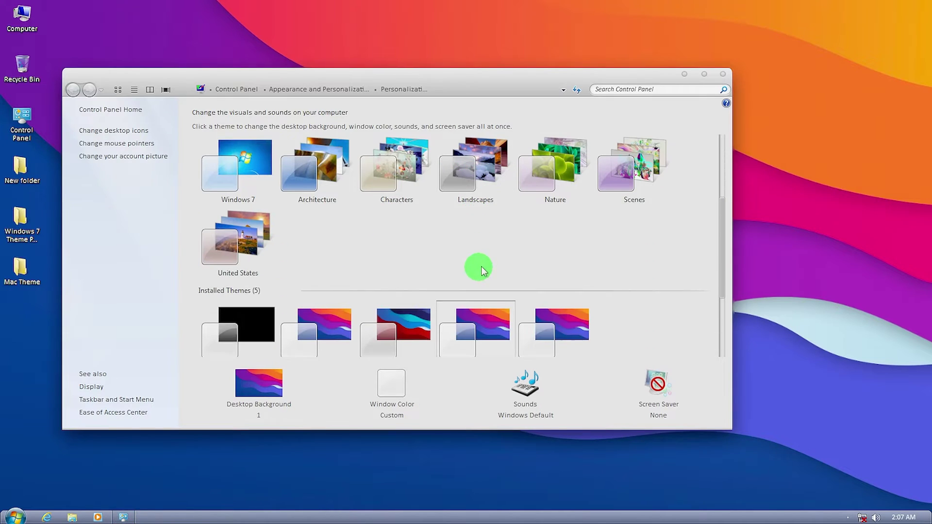
click(570, 241)
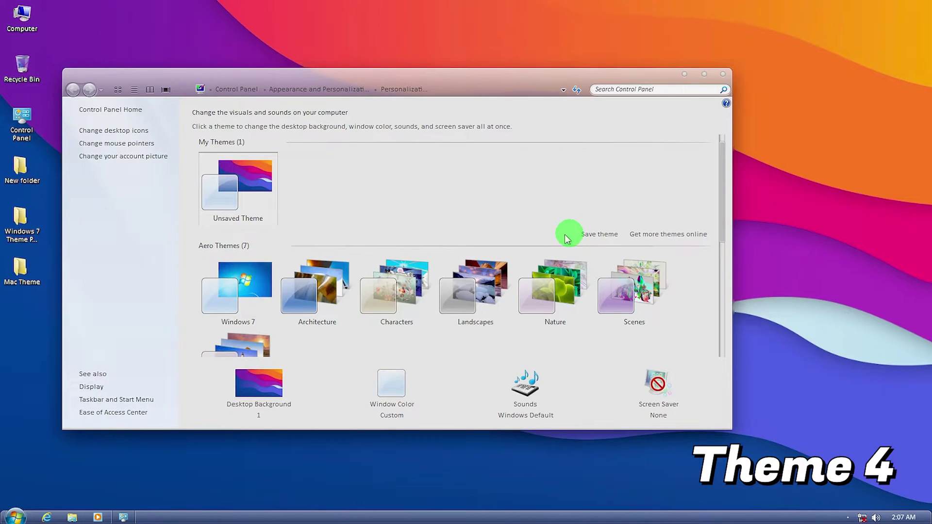
click(684, 74)
double_click(23, 22)
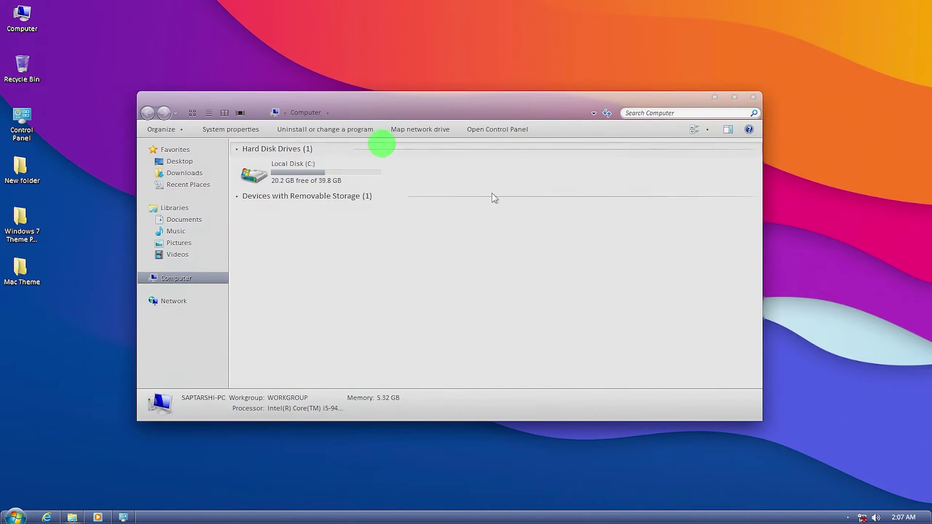
click(752, 98)
Switch from WLT back to the dark Path theme and close the Personalization window.
click(129, 518)
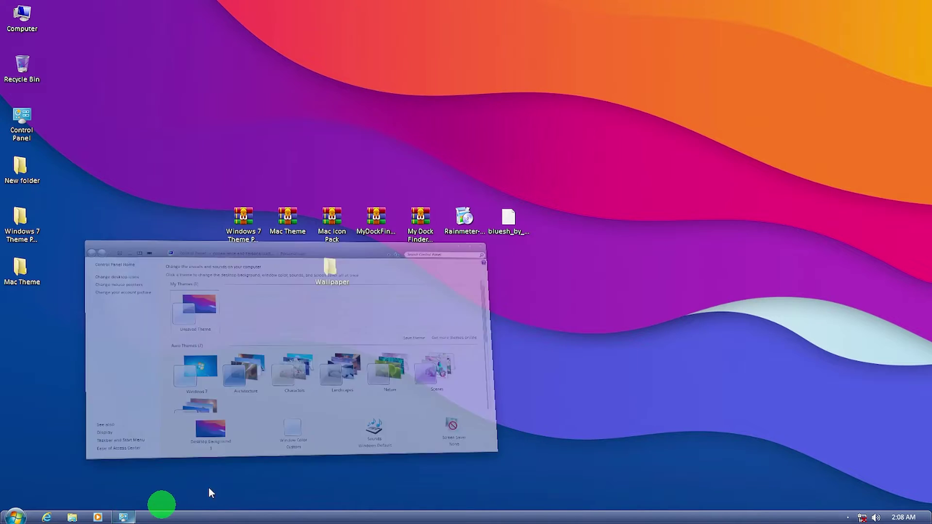
scroll(369, 330, down, 3)
click(412, 307)
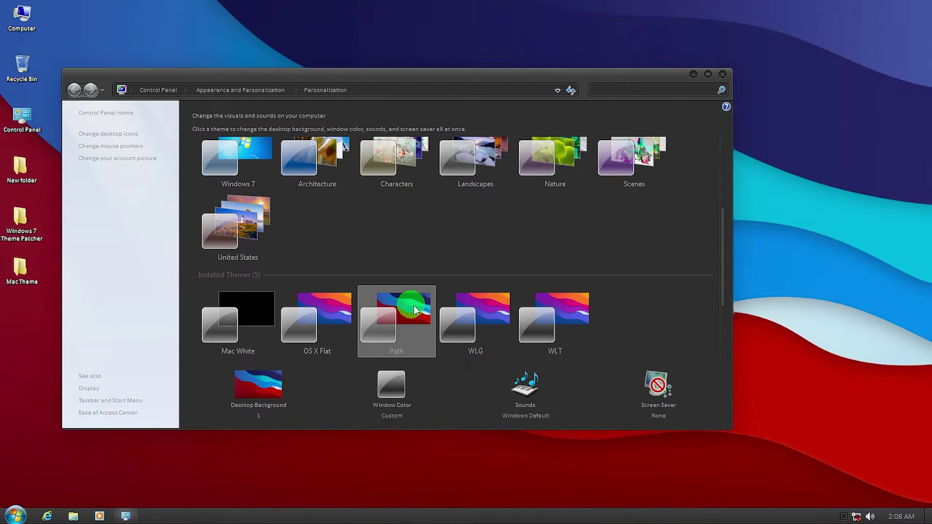
click(723, 74)
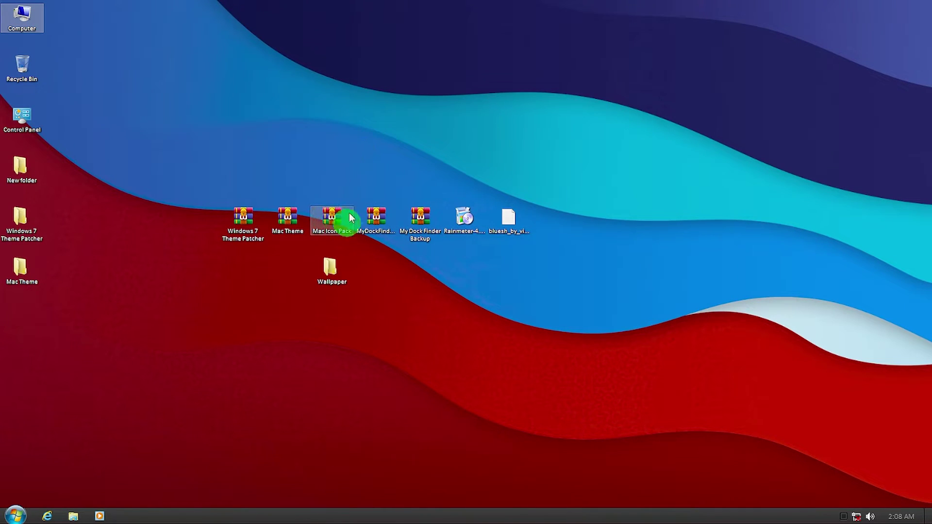
Extract the Mac Icon Pack archive into its own folder and open the inner Mac Icon Pack folder.
right_click(328, 216)
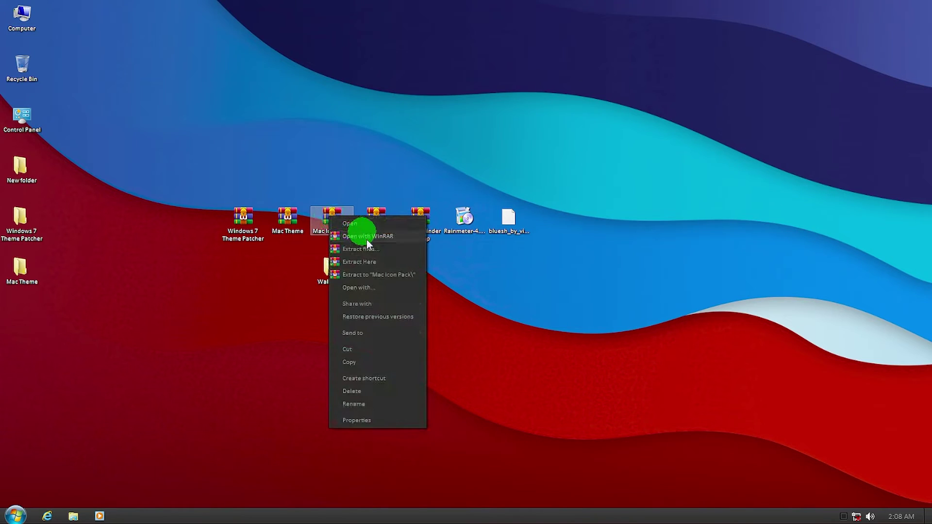
click(377, 275)
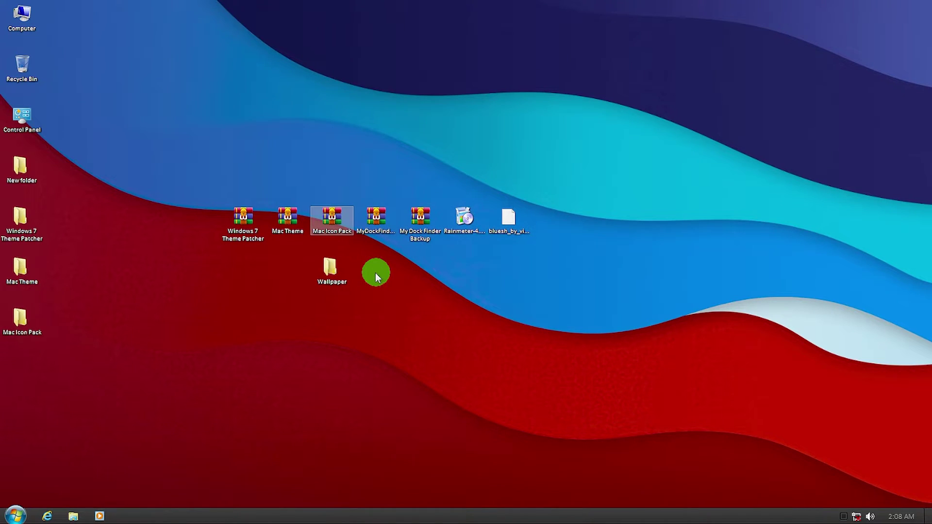
double_click(24, 319)
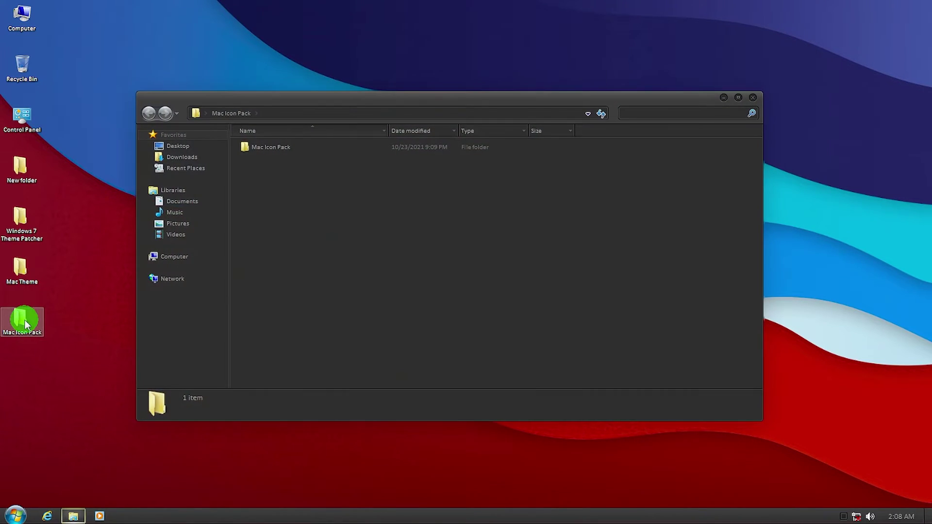
click(290, 149)
double_click(290, 150)
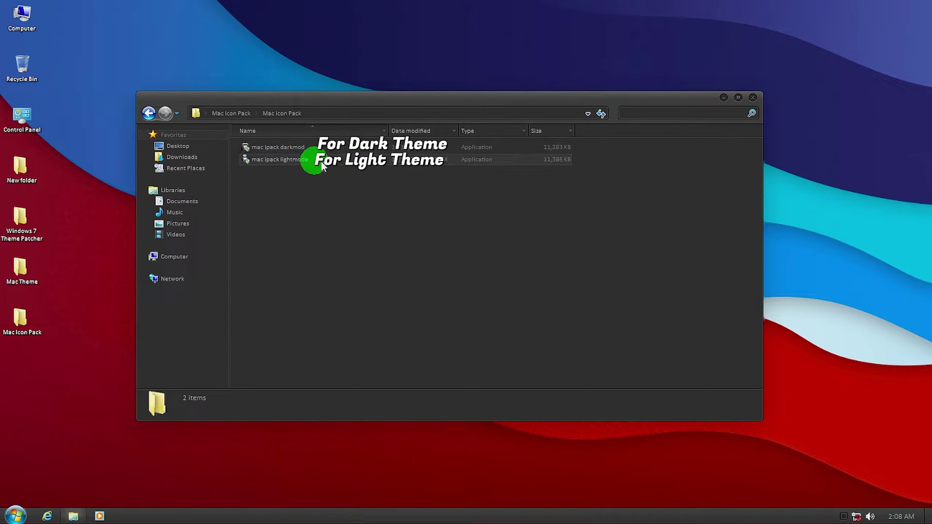
Run the mac ipack lightmode installer, allow it to make changes, and close the folder window.
double_click(304, 161)
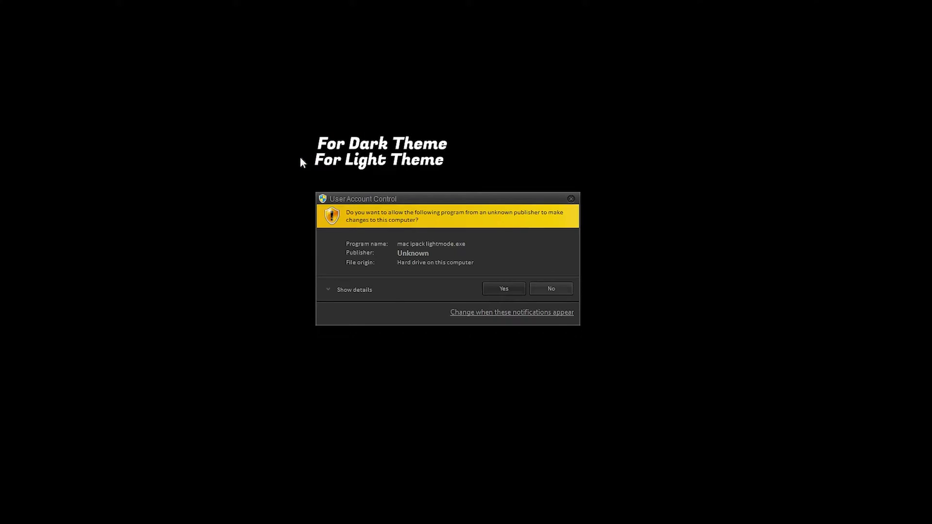
click(504, 289)
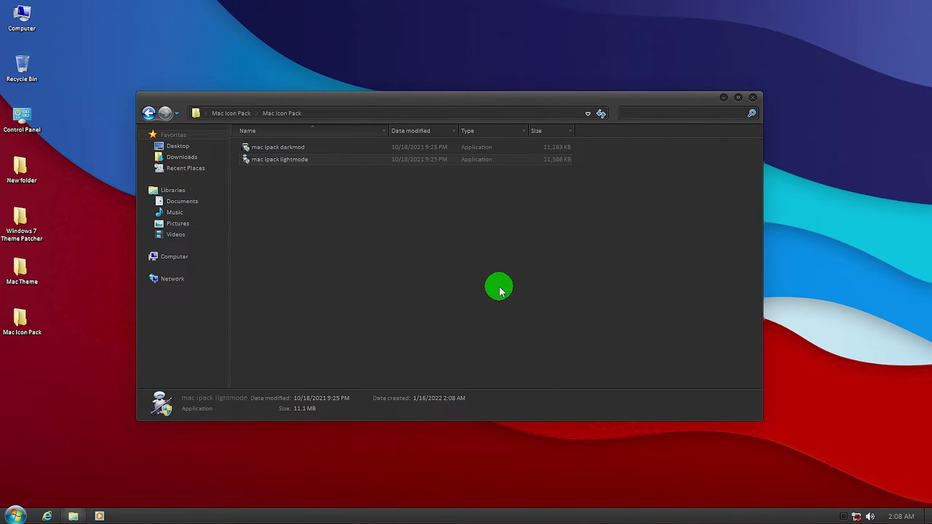
click(753, 98)
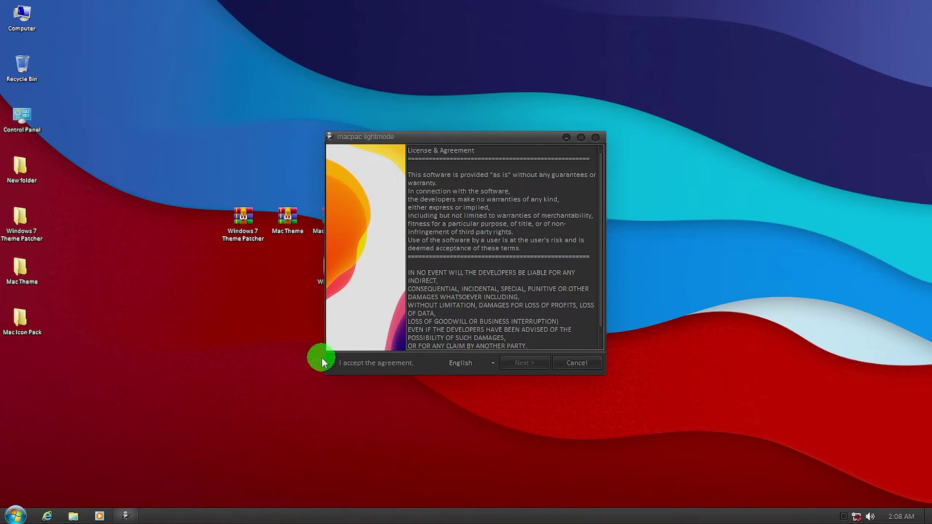
Accept the macpac lightmode agreement and start patching the system files without making a restore point.
click(527, 363)
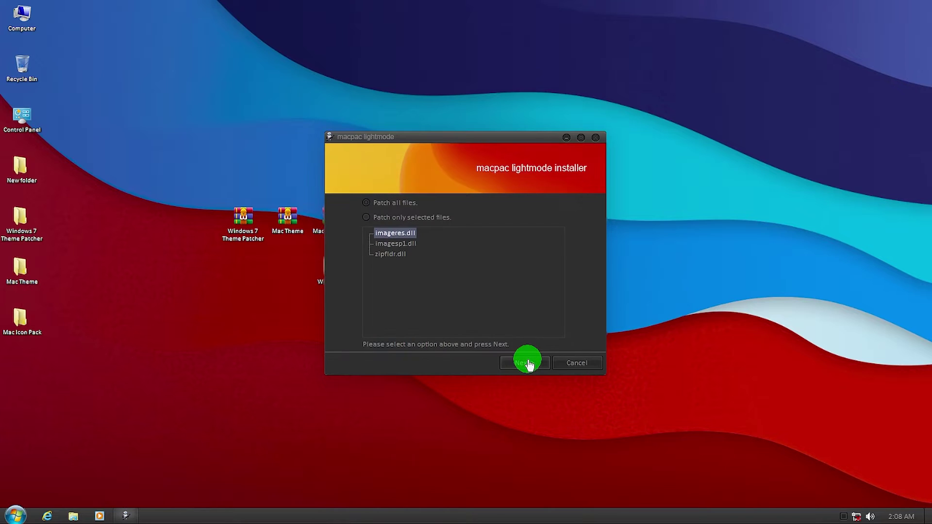
click(533, 364)
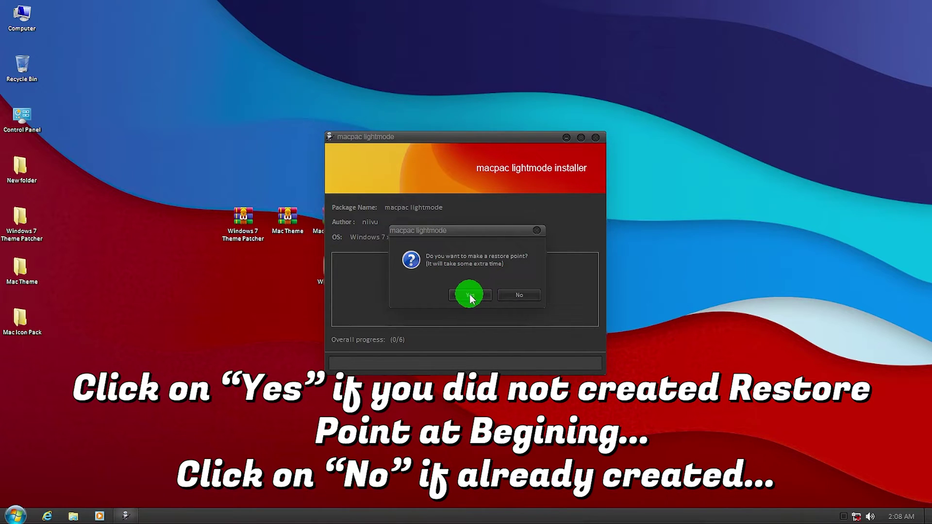
click(520, 296)
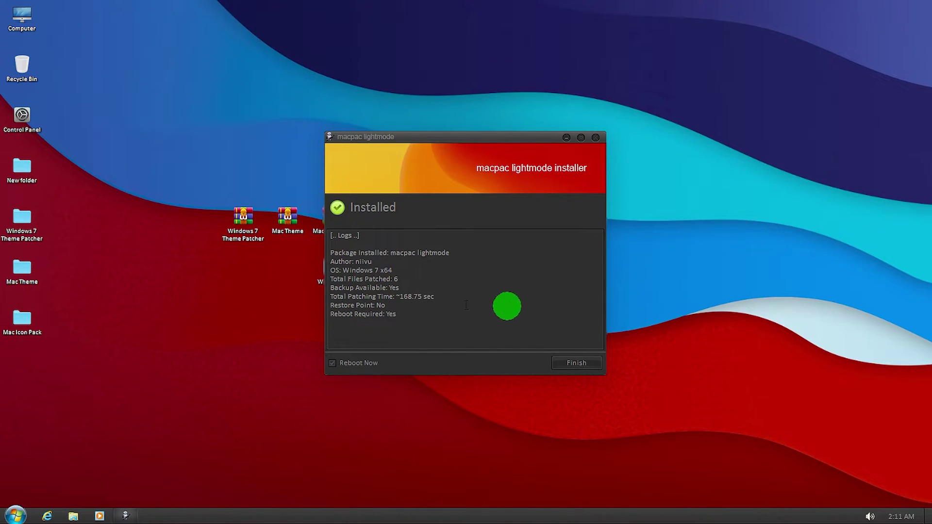
Finish the macpac lightmode installation with an immediate reboot, then open Computer from the desktop.
click(581, 364)
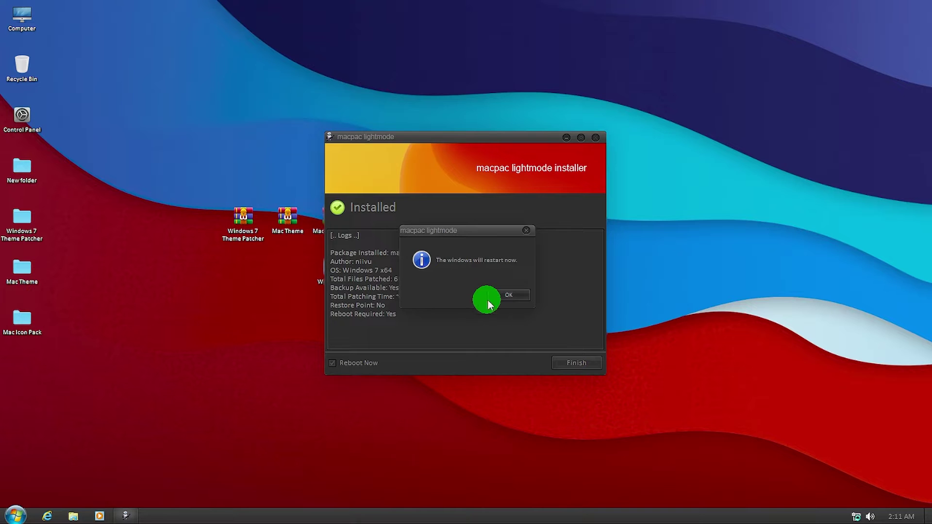
click(504, 296)
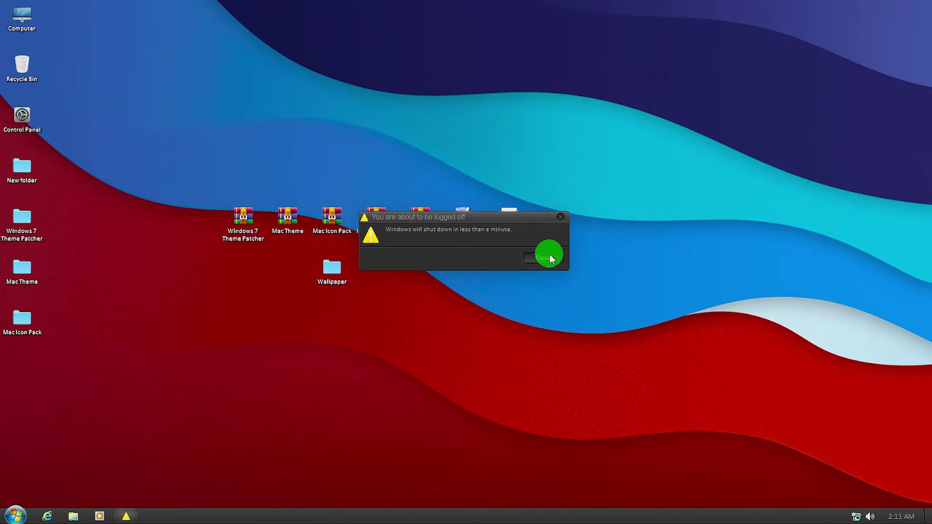
click(549, 257)
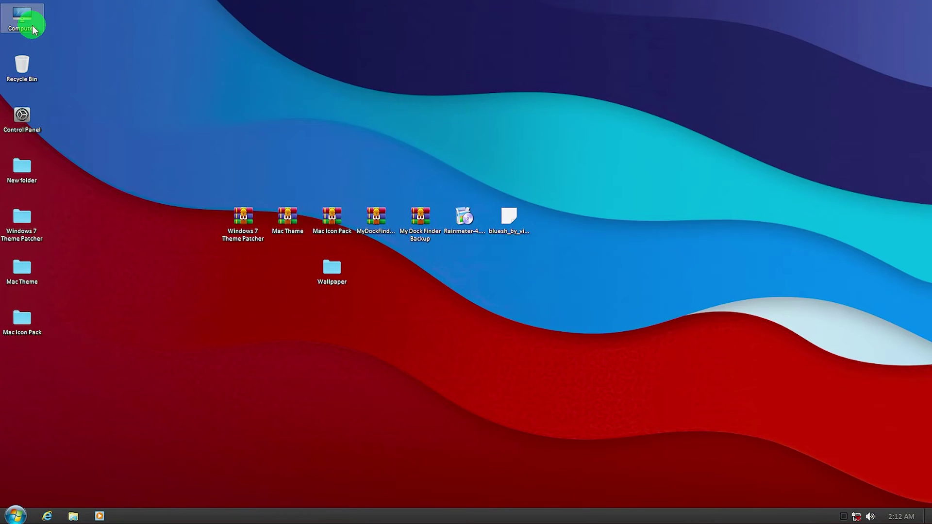
double_click(30, 25)
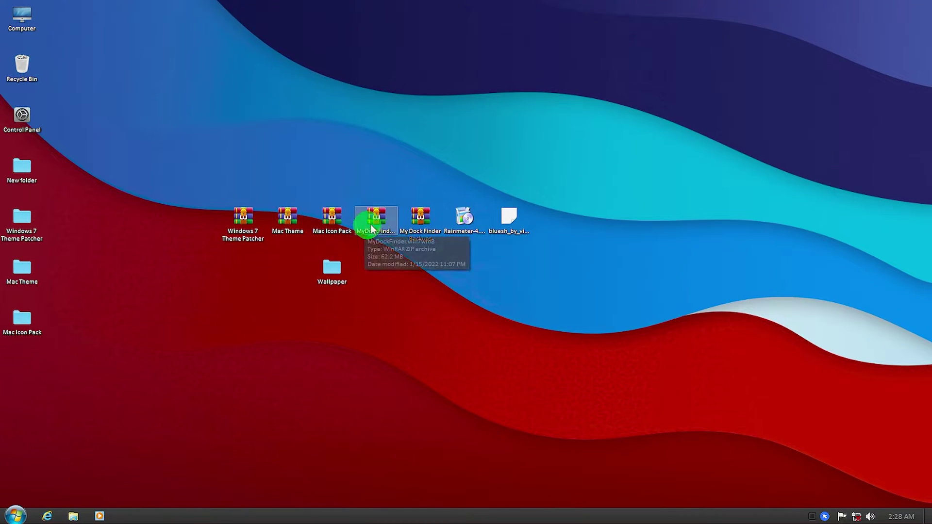
Extract the MyDockFinder.win7win8 archive into its own desktop folder and open that folder.
click(371, 224)
right_click(372, 223)
click(424, 280)
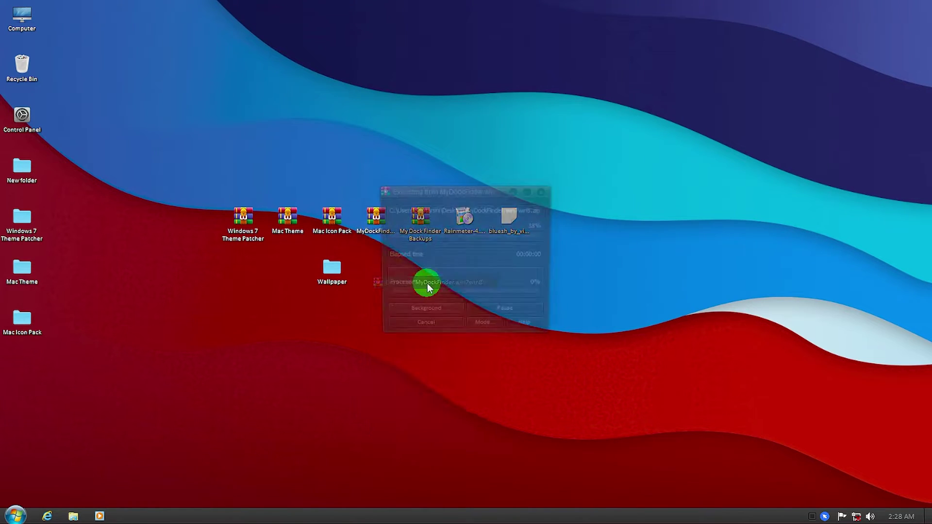
double_click(22, 369)
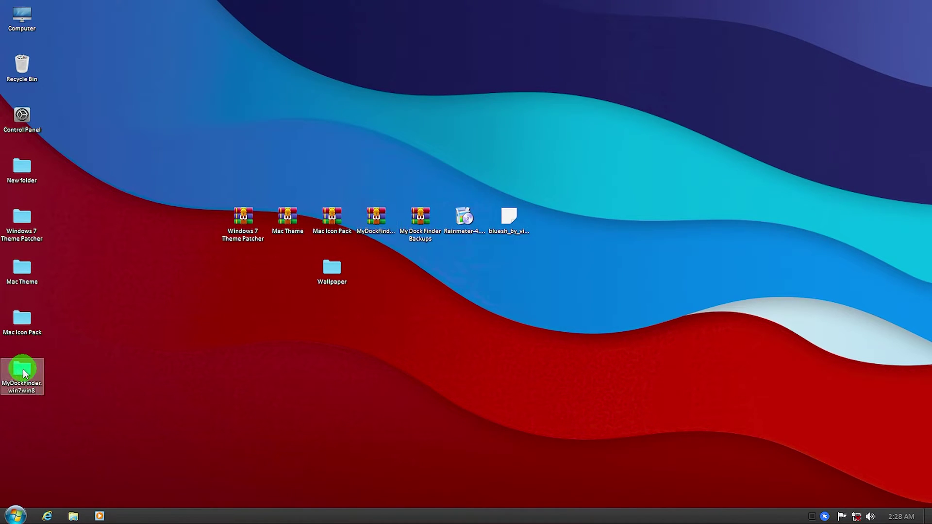
Copy the MyDock folder to the root of Local Disk (C:) and open the copy.
right_click(338, 147)
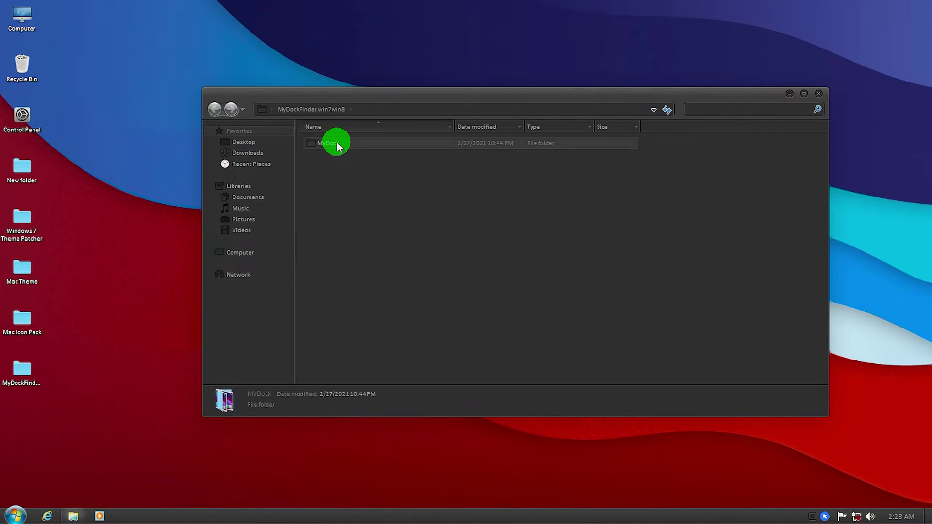
click(364, 301)
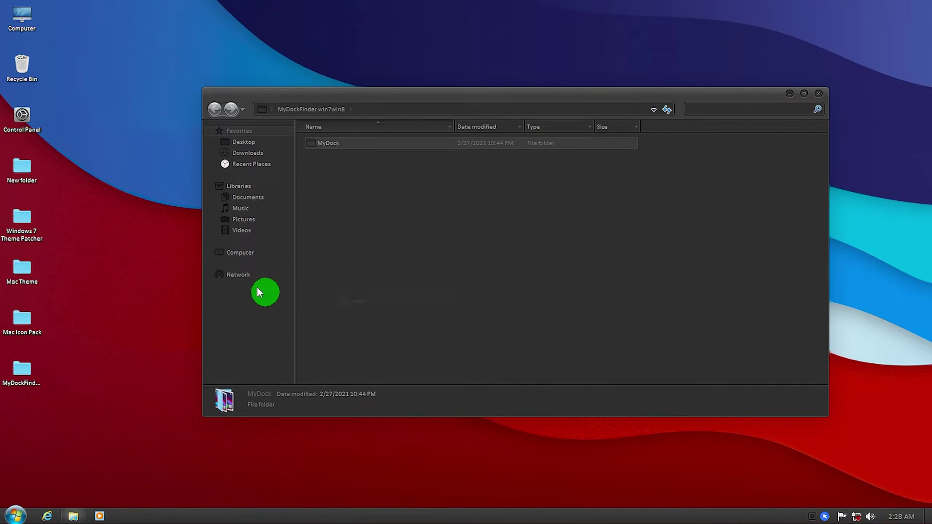
click(245, 256)
double_click(363, 144)
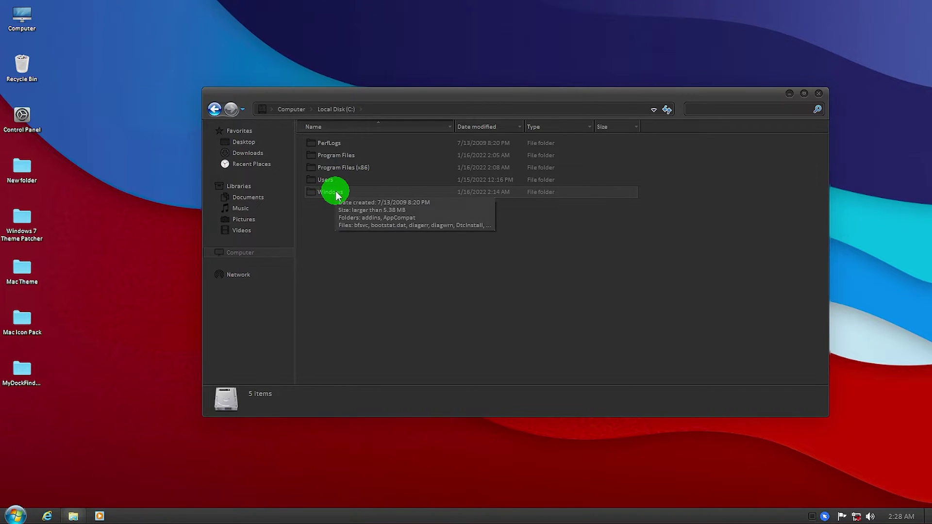
right_click(371, 246)
click(392, 307)
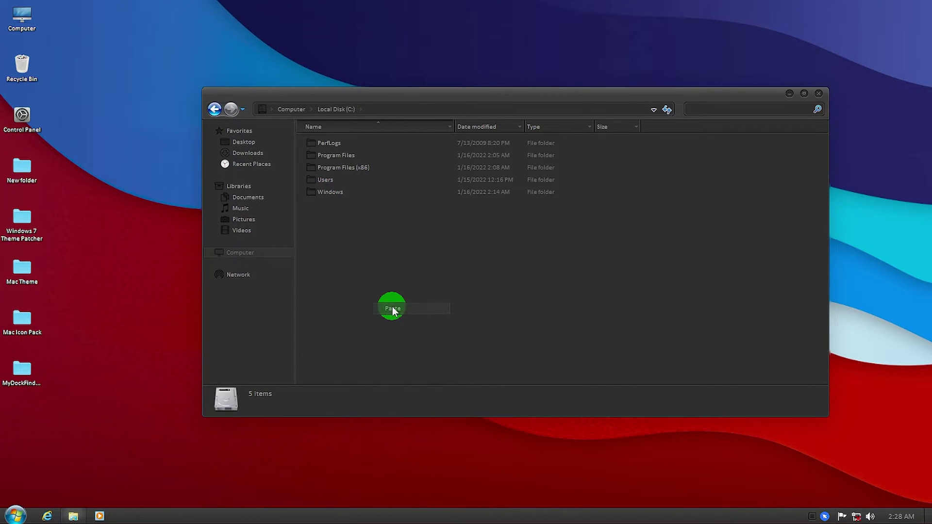
double_click(330, 204)
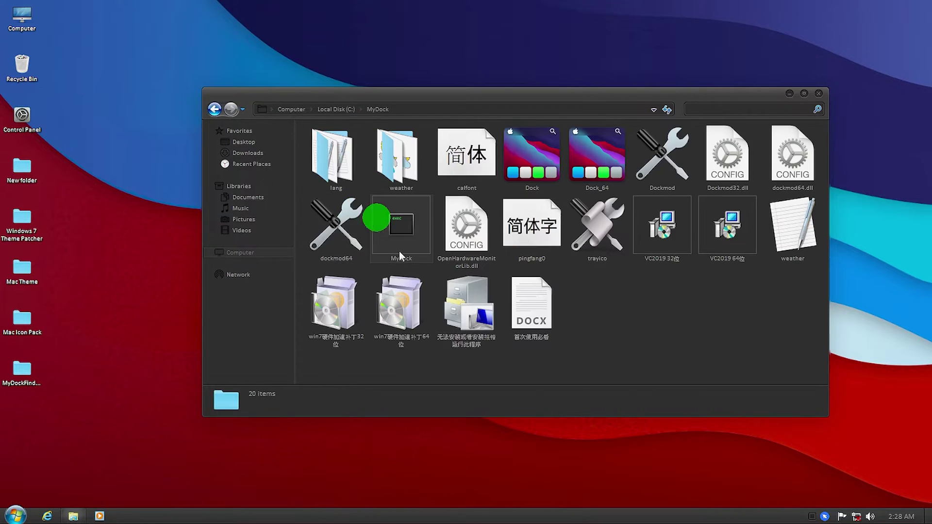
Minimize the MyDock window, extract the My Dock Finder Backups archive into its own folder, and open the inner My Dock Finder Backups folder.
click(790, 93)
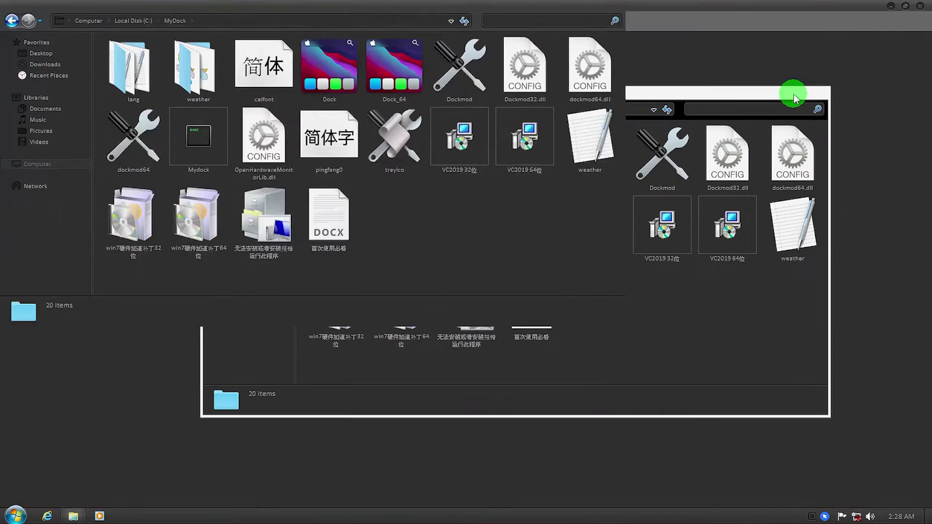
click(906, 8)
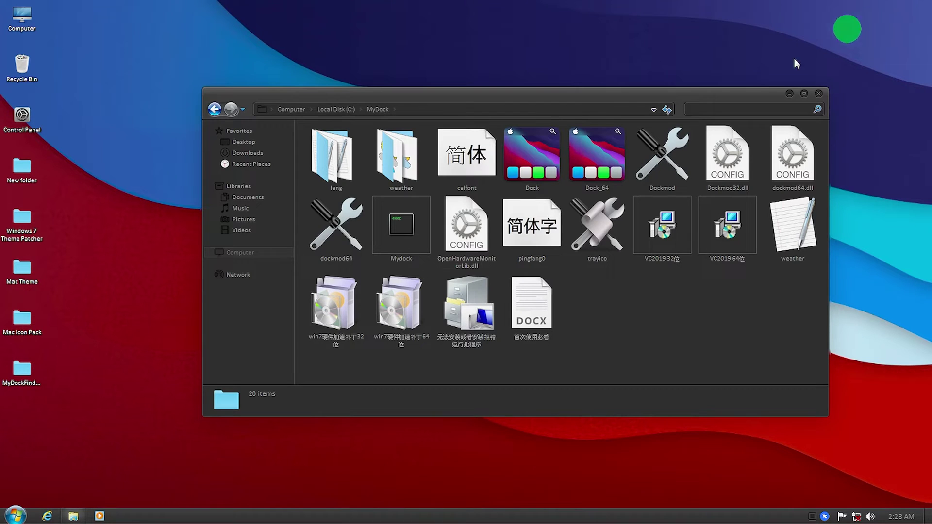
click(789, 94)
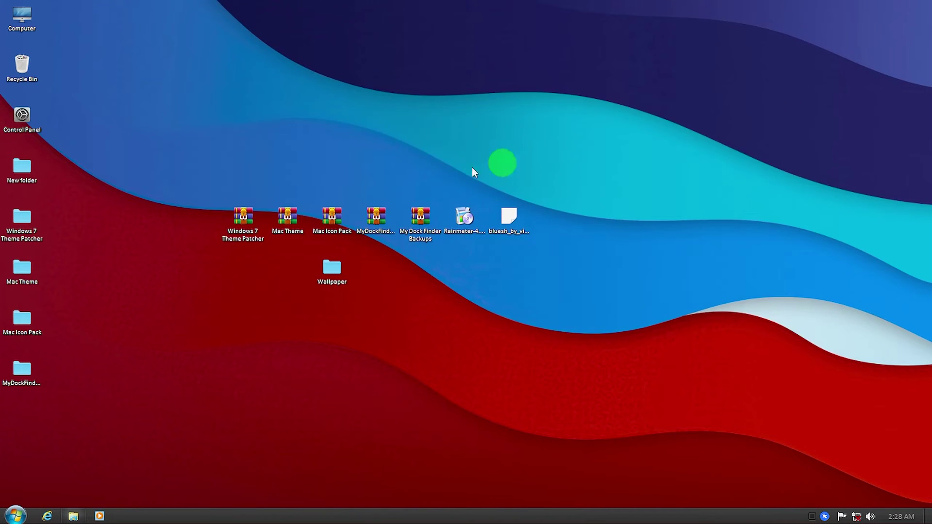
right_click(424, 223)
click(470, 278)
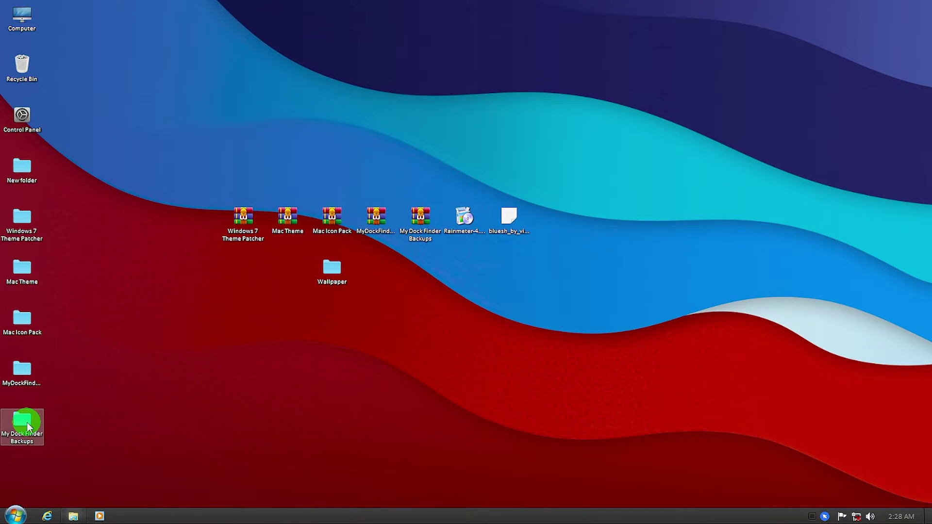
double_click(24, 422)
double_click(383, 155)
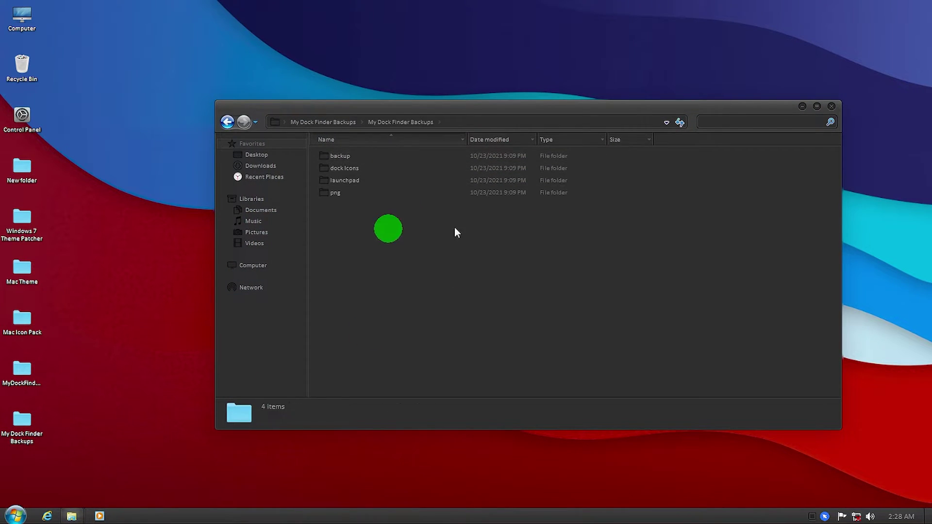
Copy the backup, dock icons, launchpad and png folders into the MyDock folder on Local Disk (C:).
drag(461, 287, 378, 144)
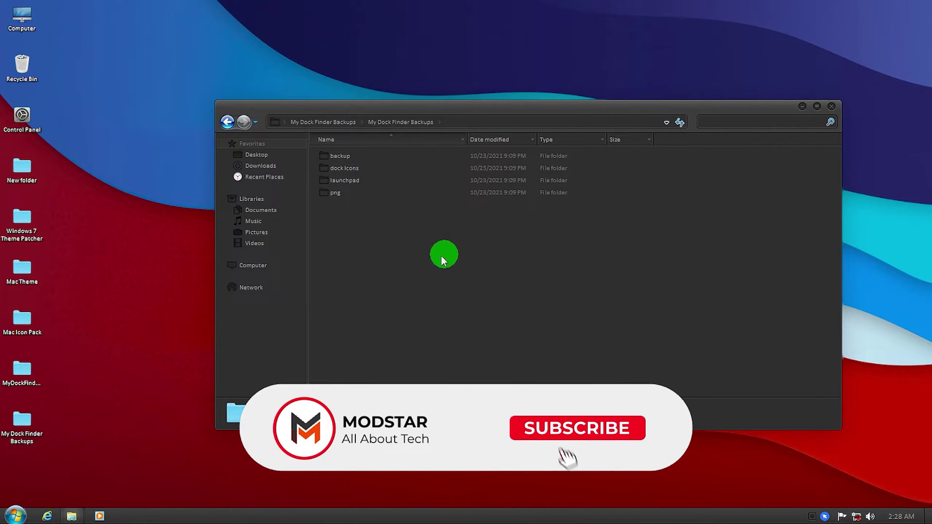
key(ctrl+a)
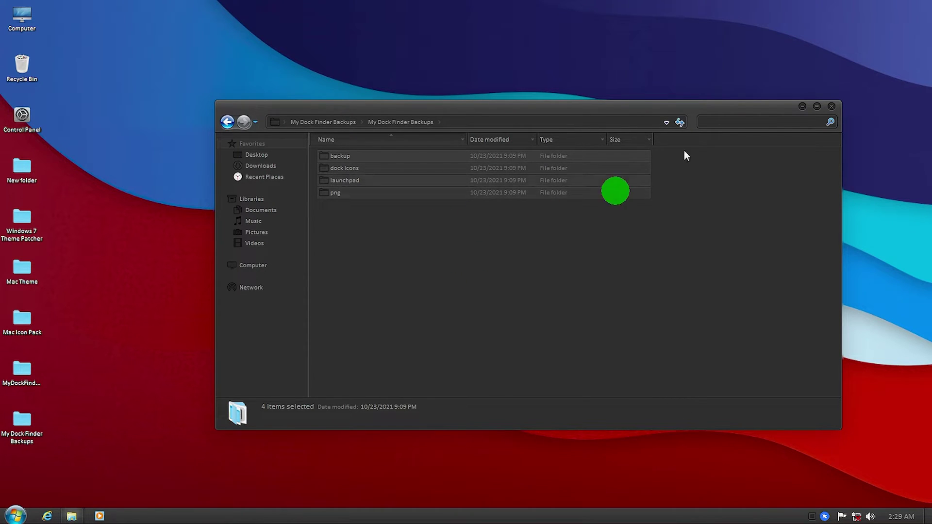
right_click(409, 193)
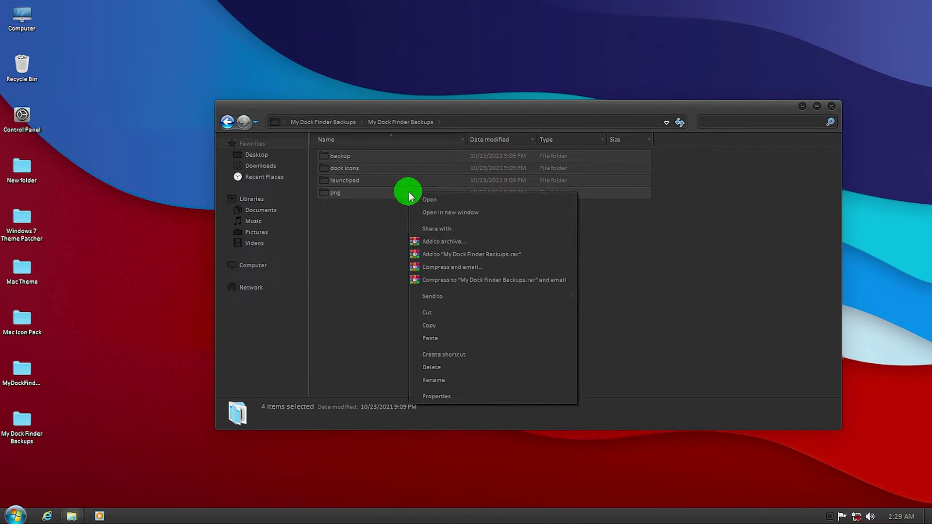
click(432, 325)
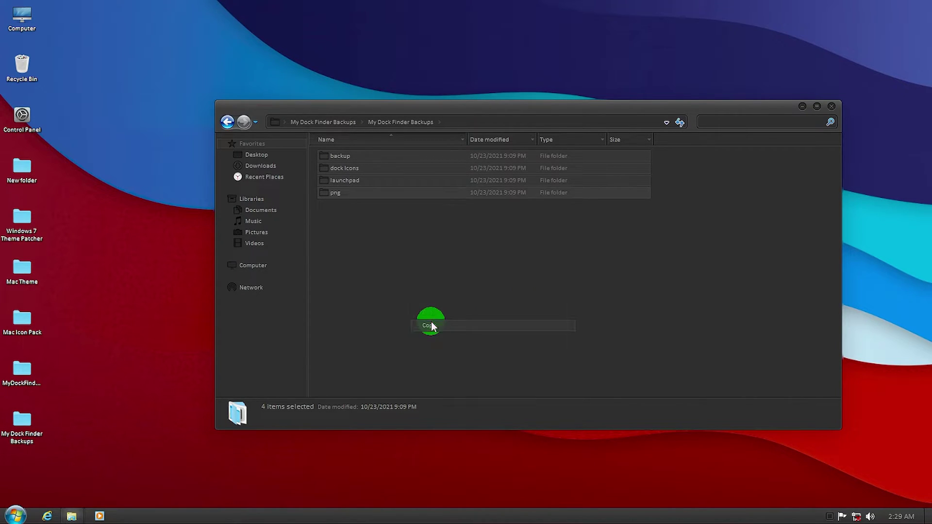
click(802, 108)
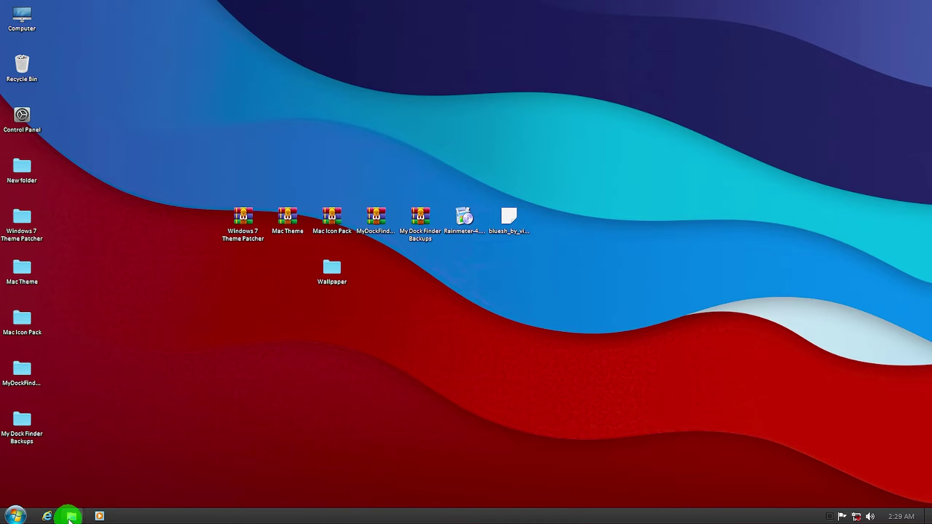
mouse_move(70, 517)
click(95, 453)
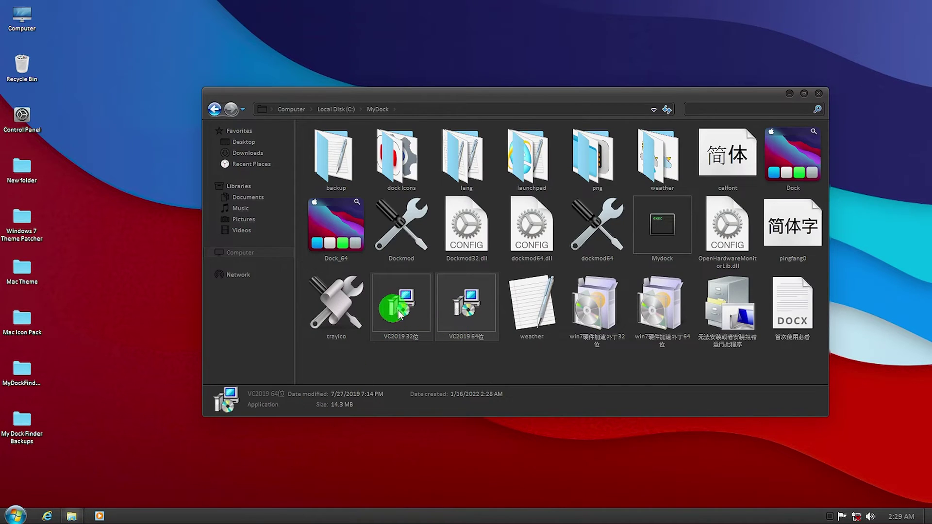
Install the Microsoft Visual C++ 2015-2019 Redistributable (x86) from VC2019 32位, accepting its license and allowing changes, and close the setup.
double_click(399, 315)
click(338, 310)
click(529, 326)
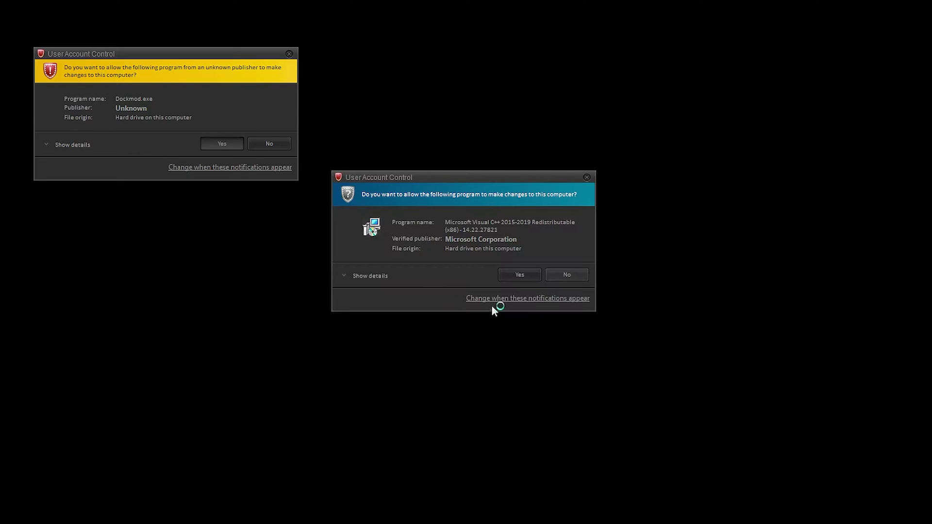
click(520, 275)
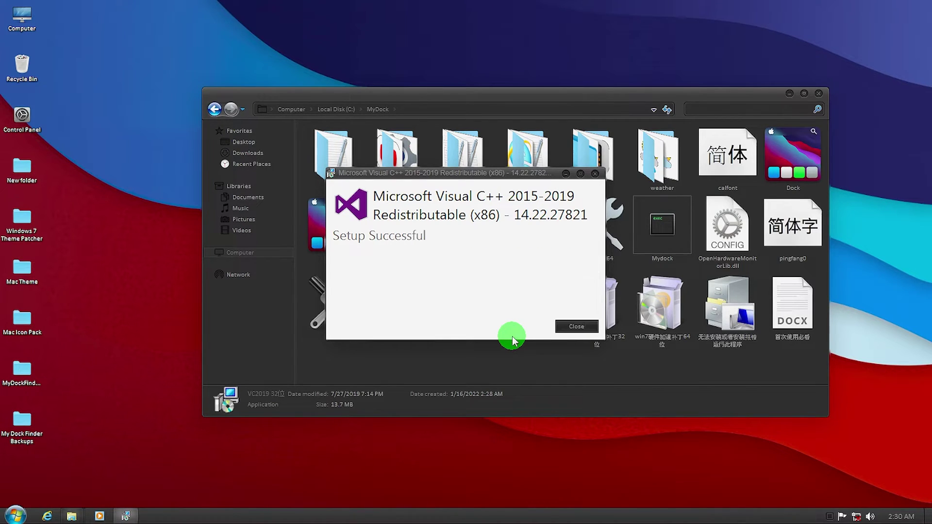
click(566, 324)
Install the Microsoft Visual C++ 2015-2019 Redistributable (x64) from VC2019 64位, accepting its license and allowing changes, and close the setup.
double_click(461, 304)
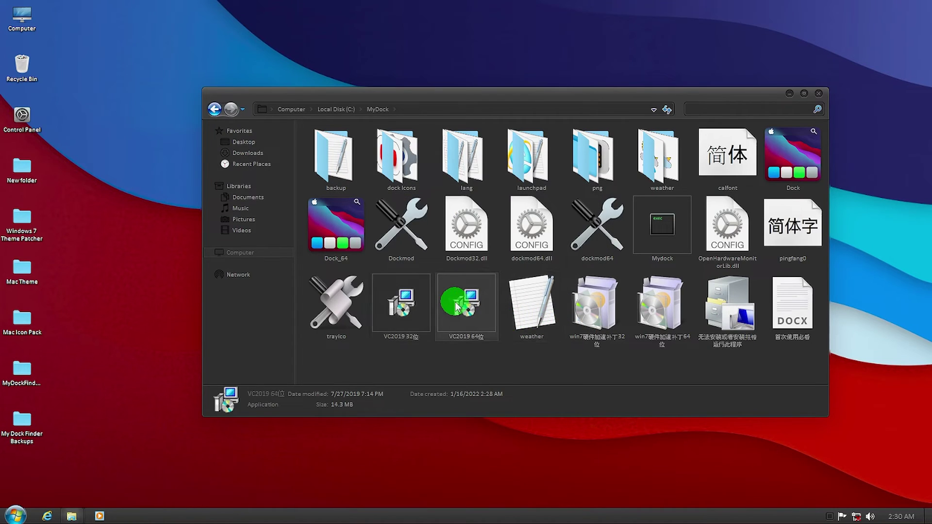
click(336, 307)
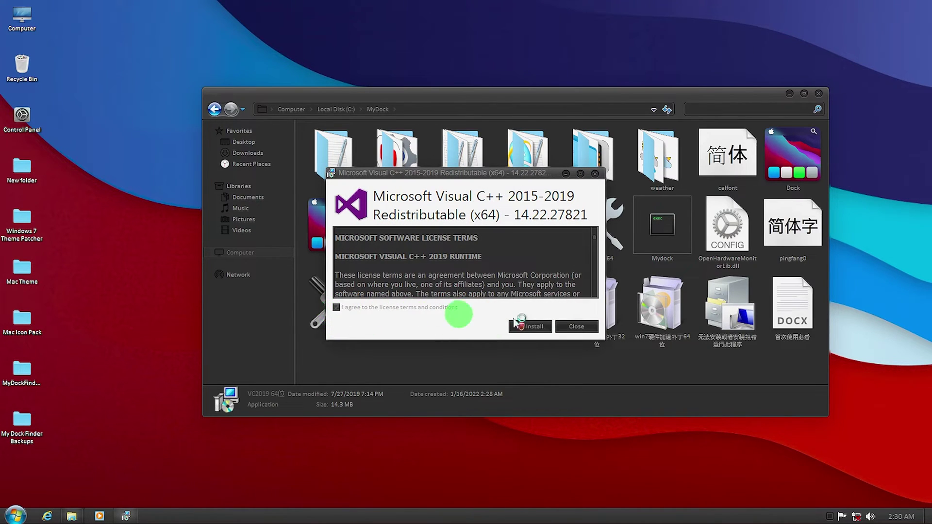
click(534, 326)
click(518, 277)
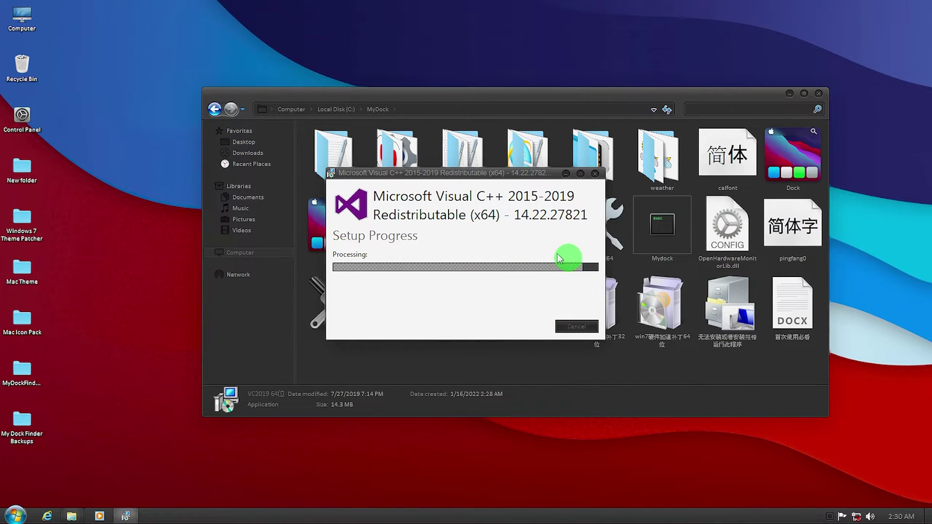
click(576, 327)
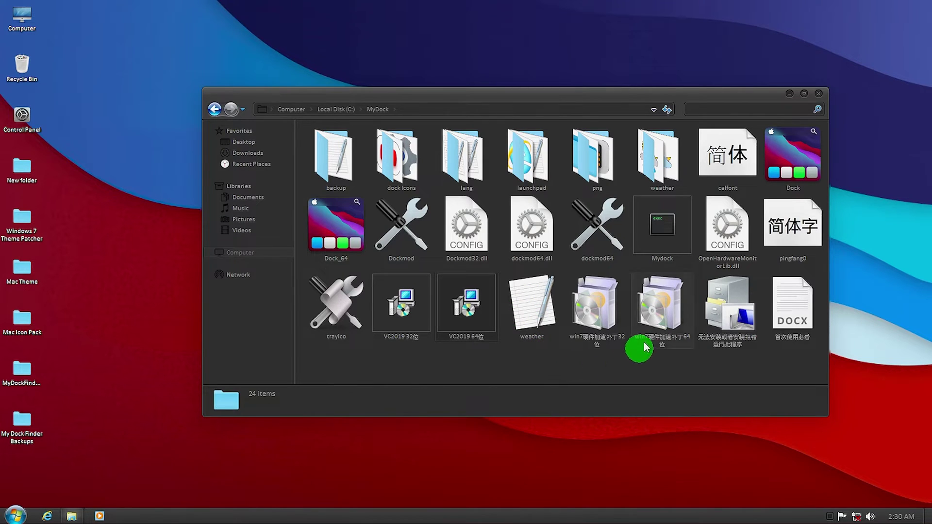
Run the 64-bit update package win7硬件加速补丁64位 from the MyDock folder and close the update installer.
double_click(659, 307)
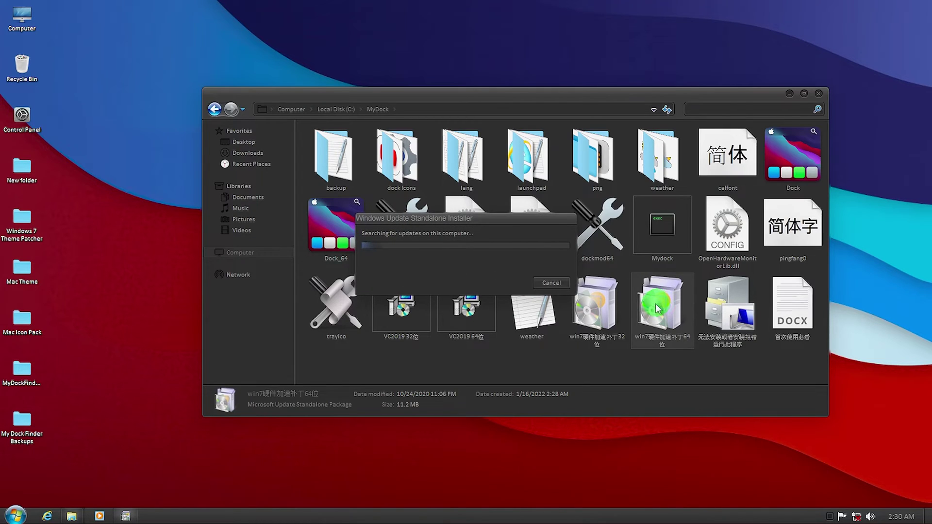
click(568, 326)
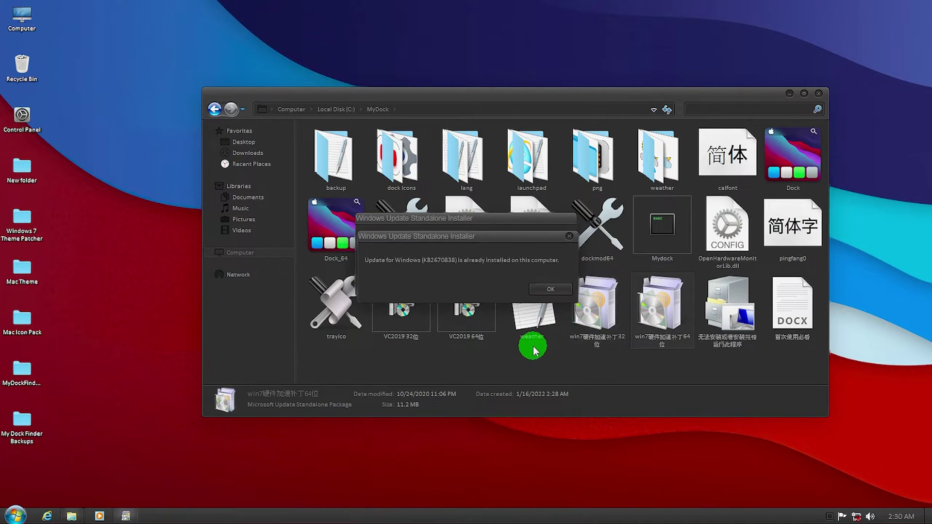
click(551, 289)
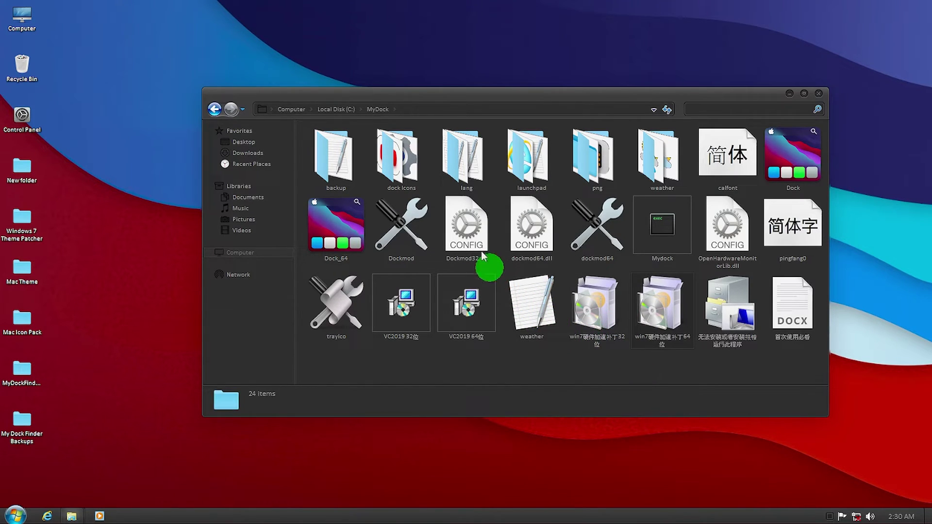
Delete the Chinese language file from MyDock's lang folder, moving it to the Recycle Bin, and return to the MyDock folder.
double_click(469, 163)
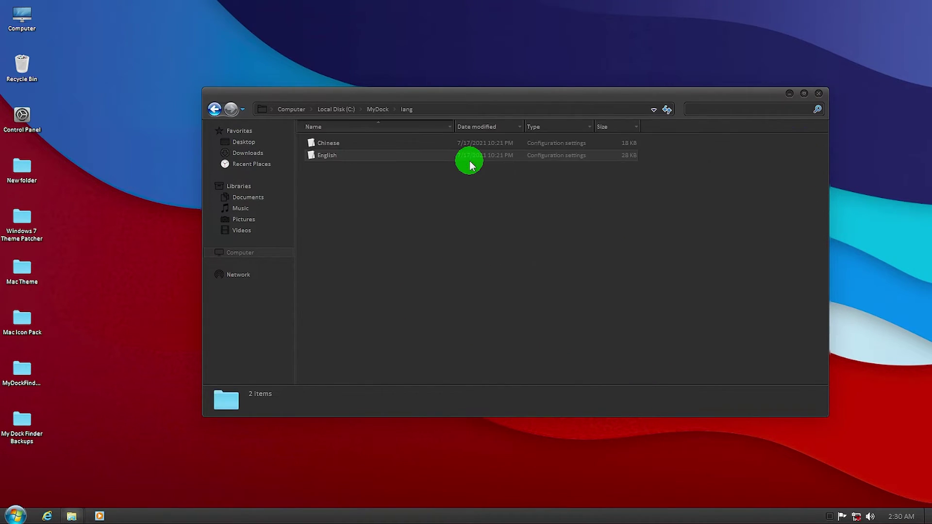
right_click(344, 143)
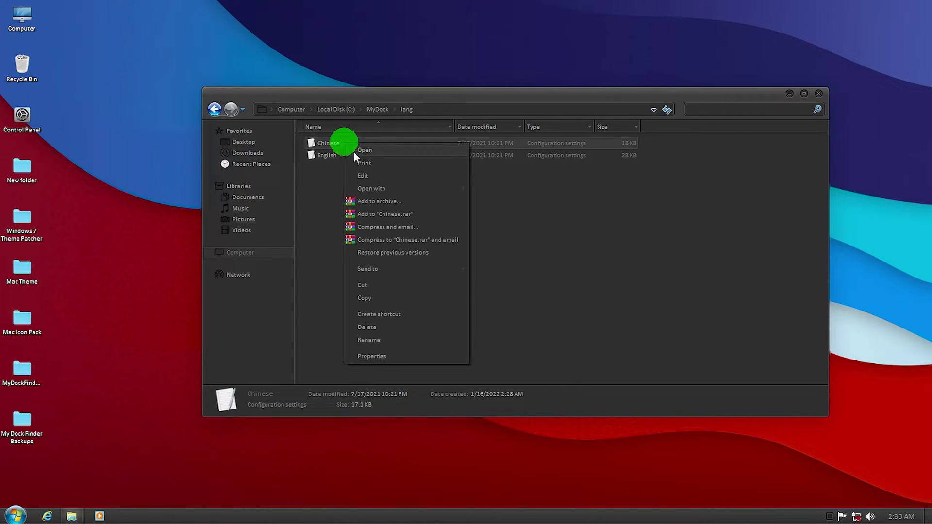
click(382, 330)
click(528, 306)
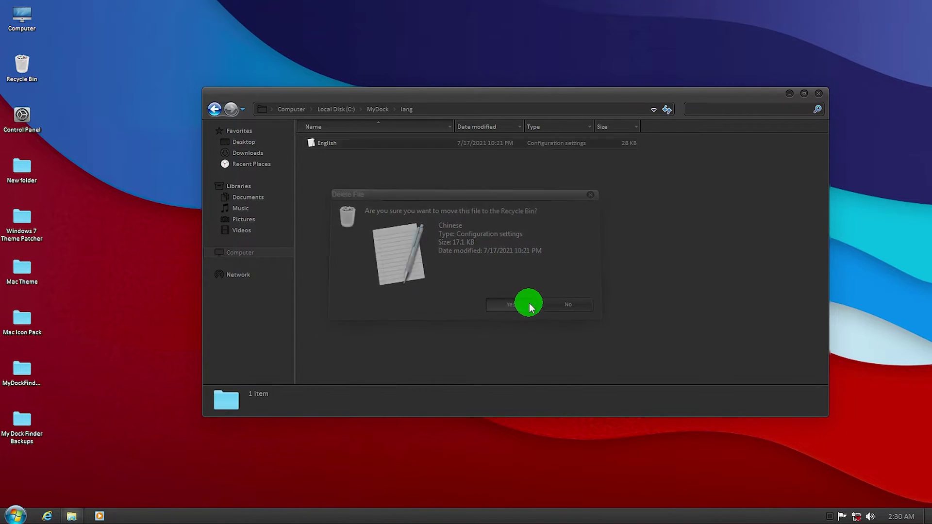
key(BackSpace)
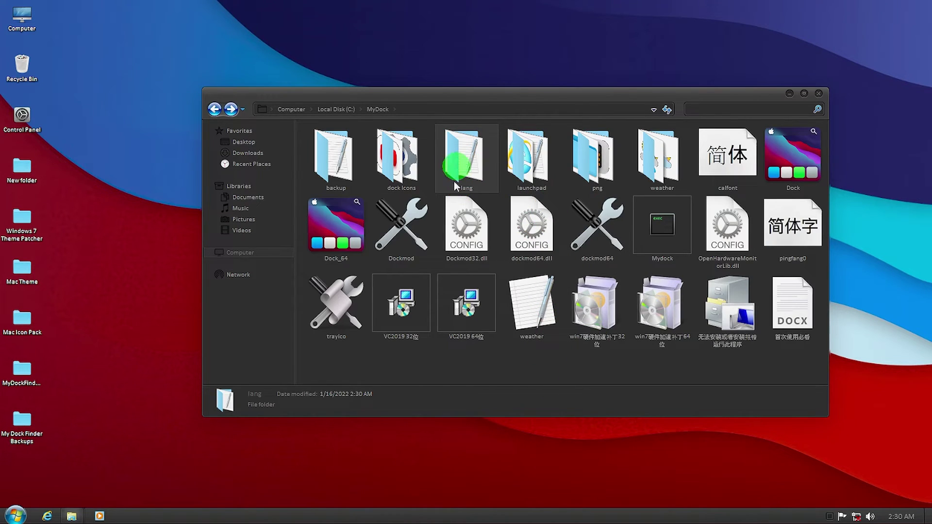
Create a desktop shortcut to the Dock application, place it on a free area of the desktop and close the MyDock folder.
right_click(790, 160)
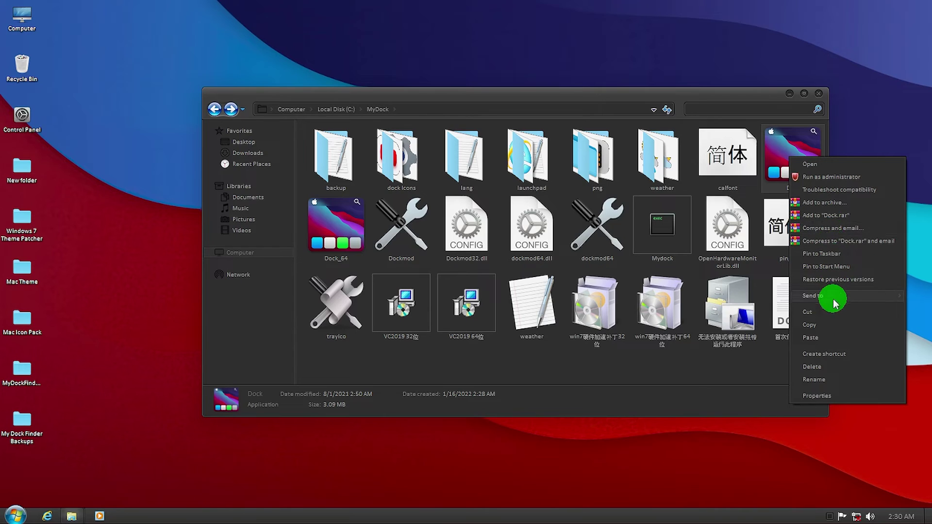
mouse_move(825, 302)
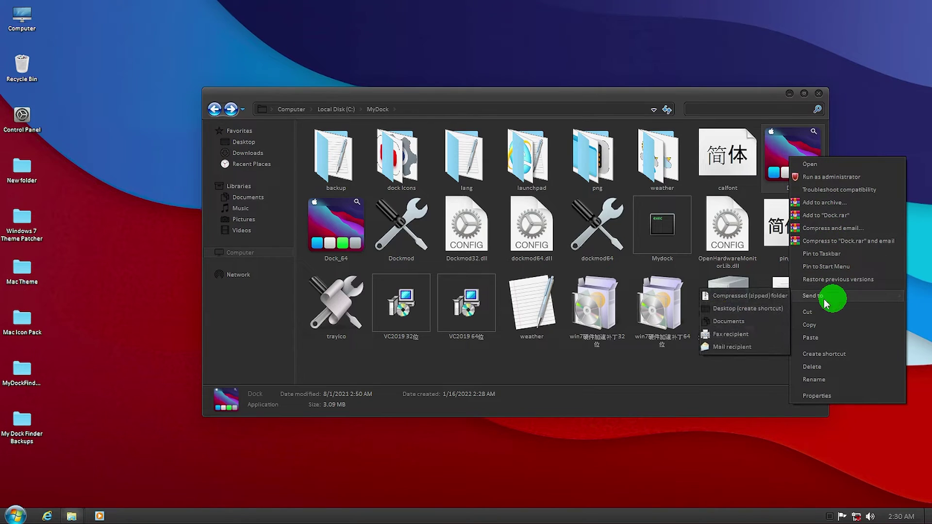
click(747, 310)
click(23, 475)
drag(23, 478, 129, 177)
click(819, 93)
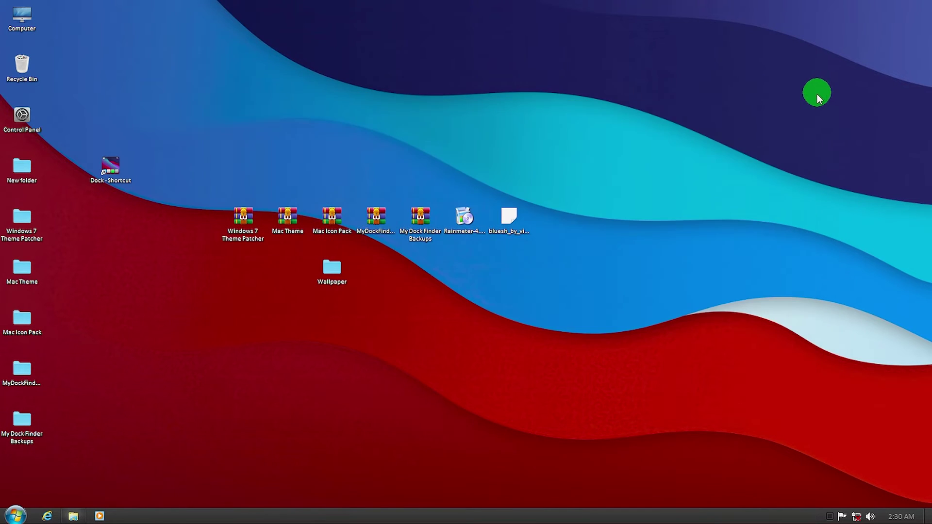
Open the Startup folder by running shell:startup and move the Dock shortcut from the desktop into it.
click(15, 515)
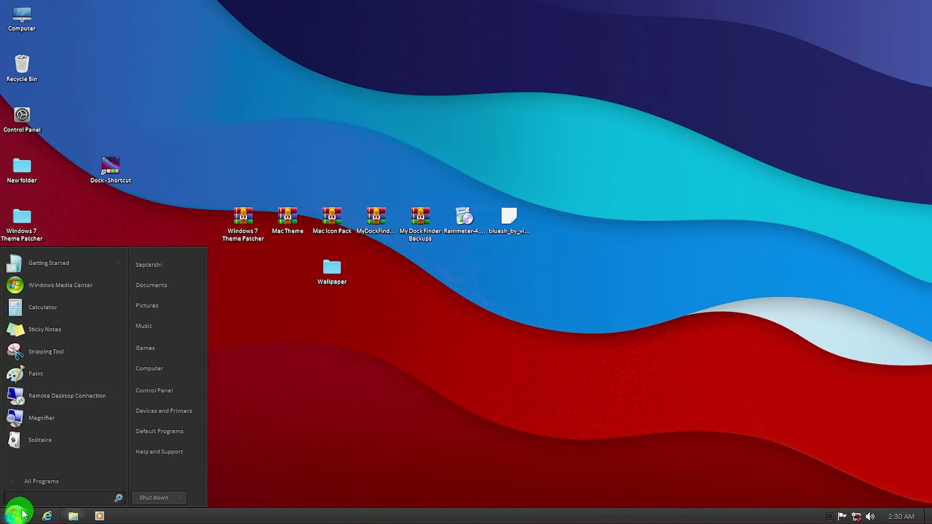
text(ru)
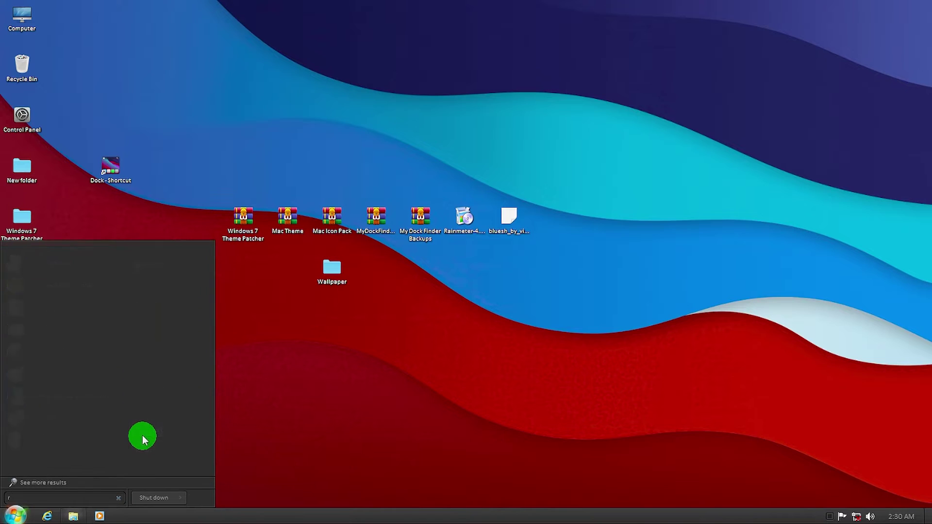
click(45, 271)
drag(125, 392, 476, 177)
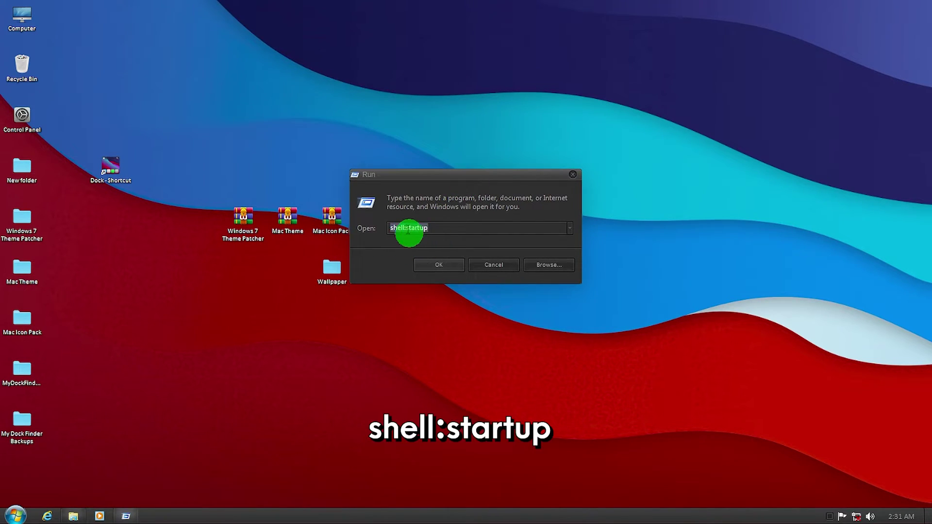
click(441, 265)
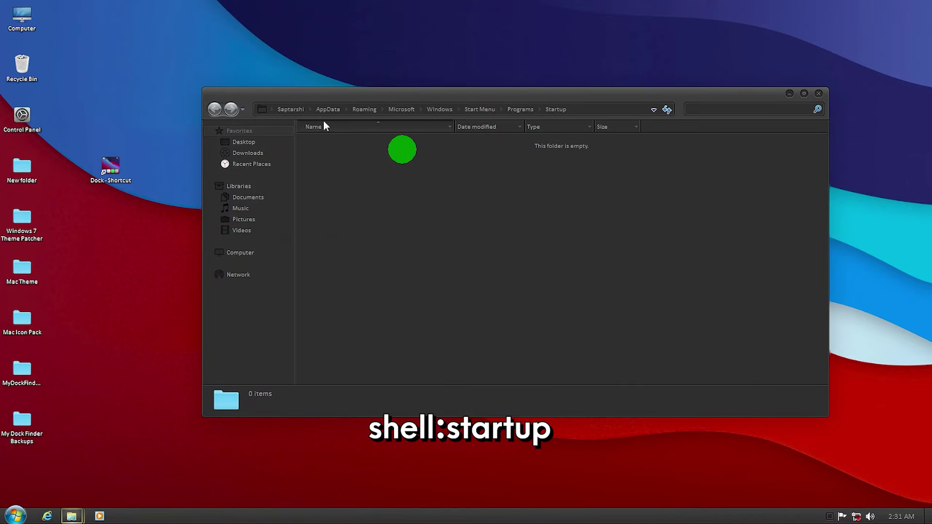
drag(218, 226, 335, 201)
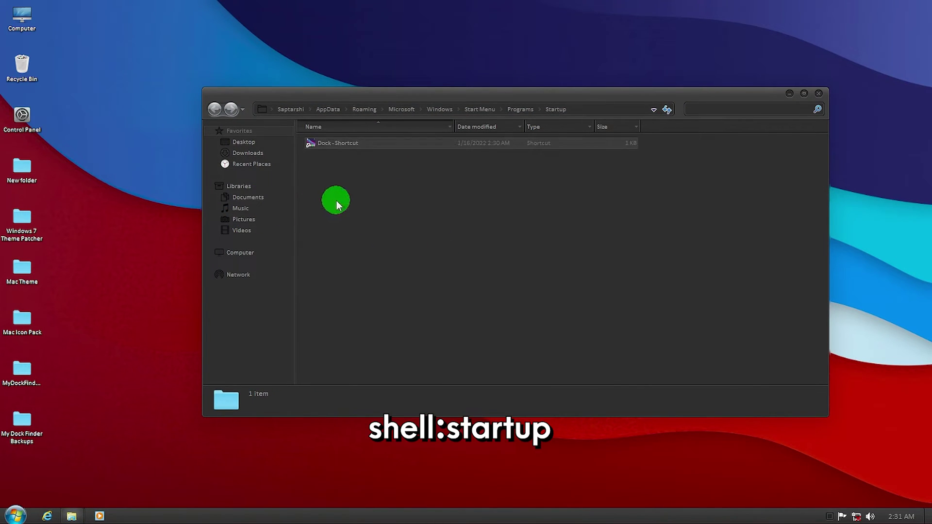
Launch Dock from its shortcut, allow Dockmod.exe to make changes, accept adding dockmod to bypass UAC, and close the Startup folder.
click(378, 143)
drag(466, 305, 467, 270)
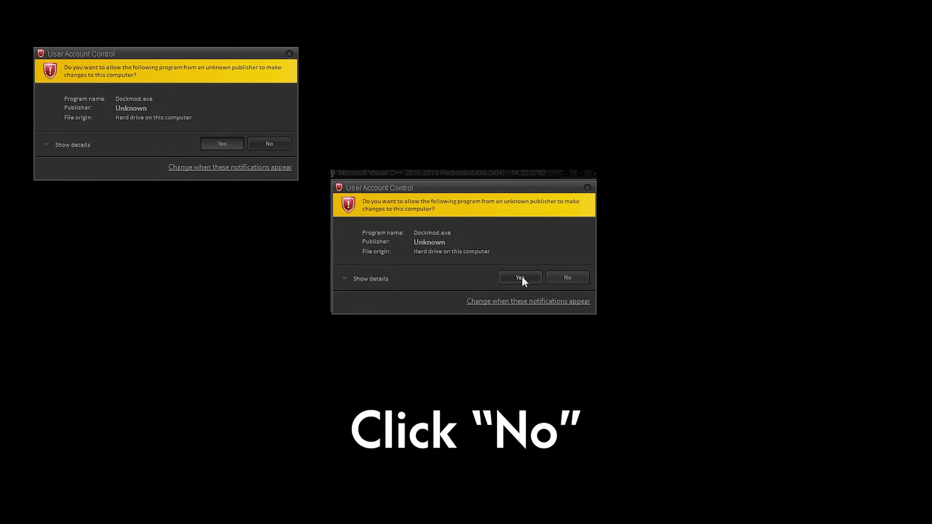
click(520, 277)
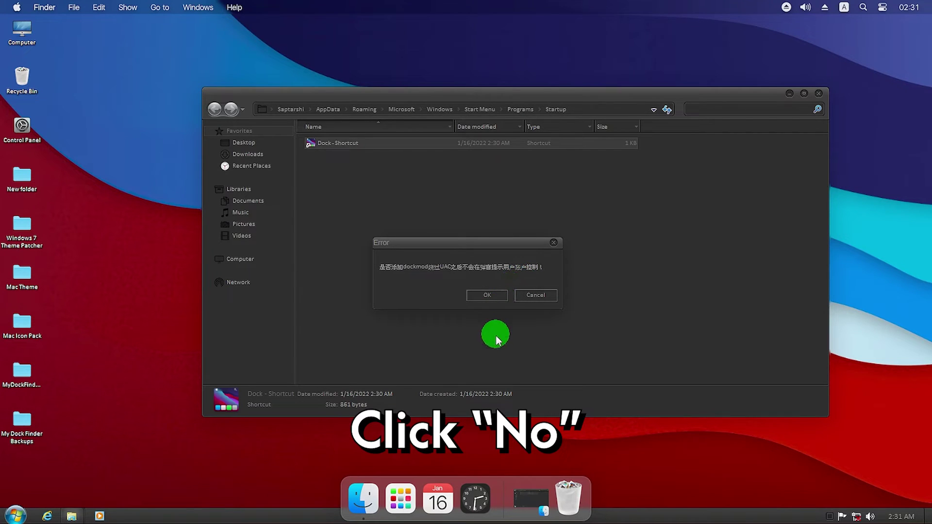
click(488, 296)
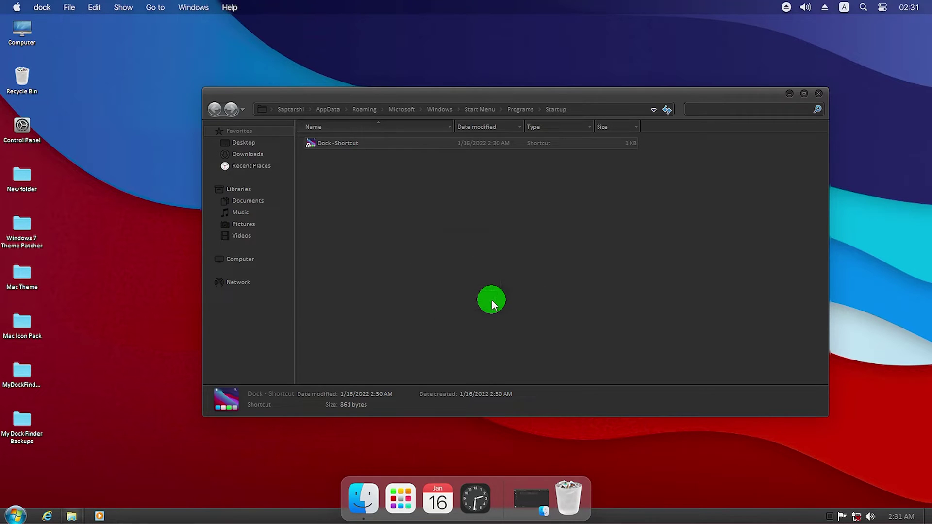
click(820, 96)
Restart the computer.
click(19, 515)
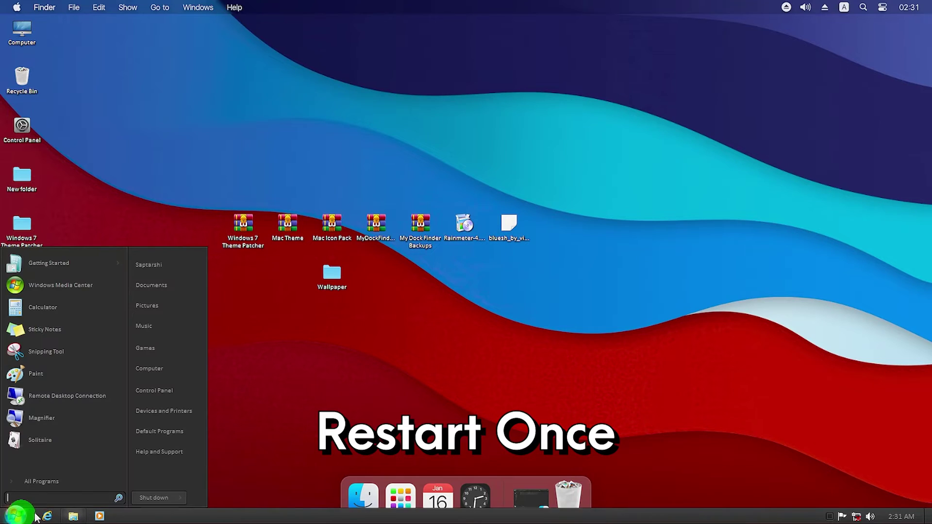
click(181, 498)
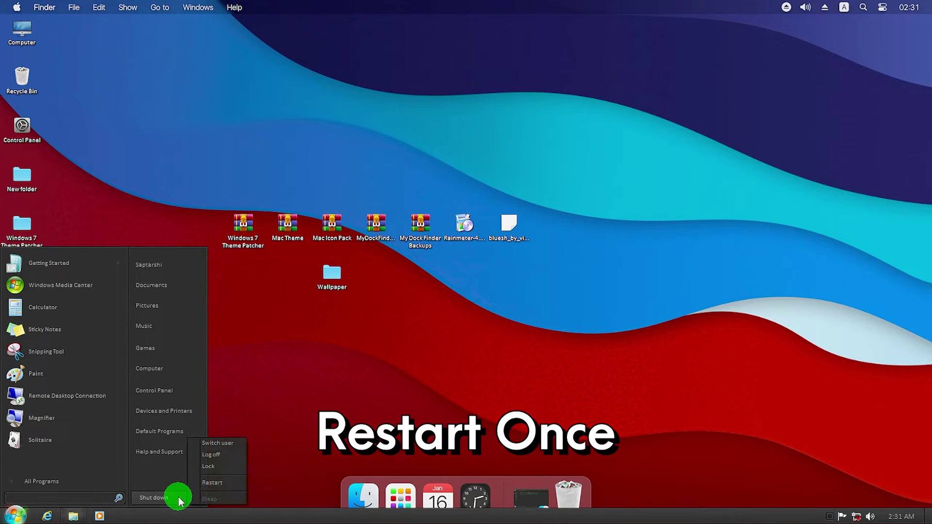
click(211, 483)
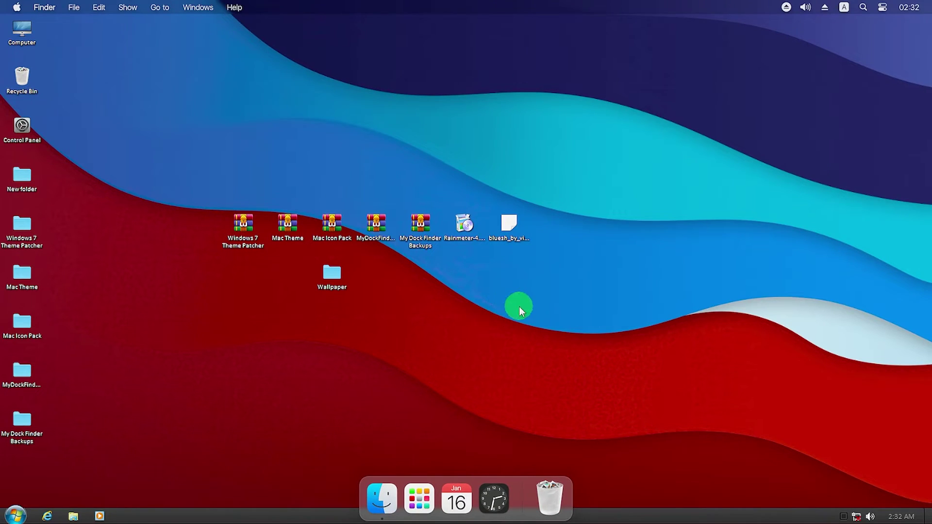
Restore the Dock icon backup file from the Advanced settings in MyDockFinder Preferences and restart the program.
right_click(516, 480)
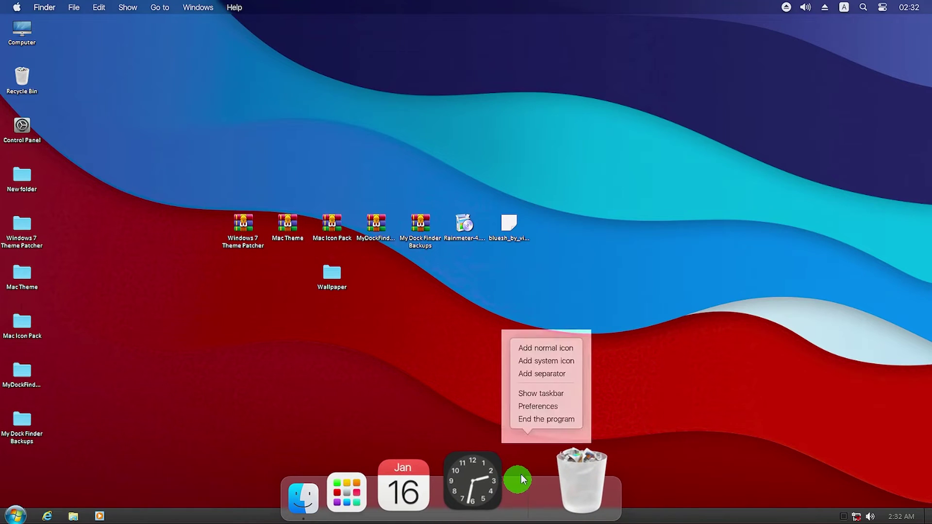
click(539, 407)
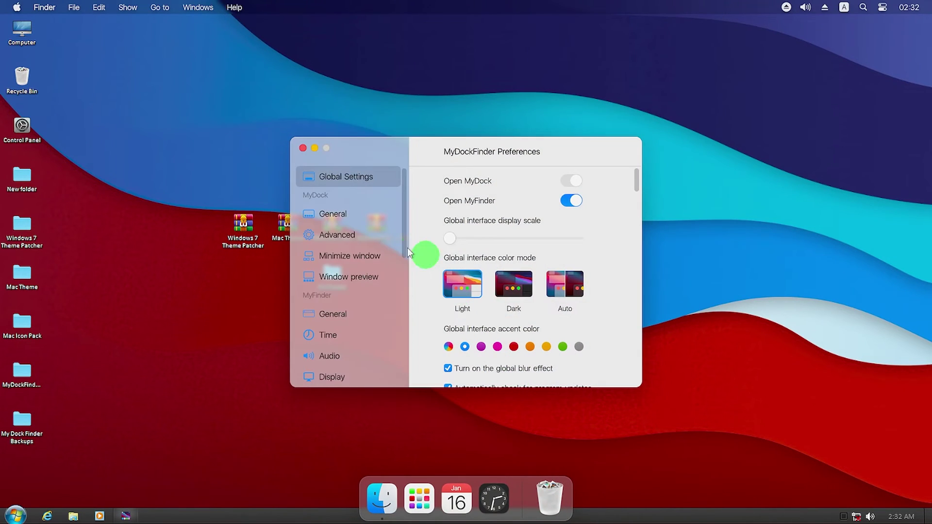
click(366, 231)
scroll(619, 260, down, 5)
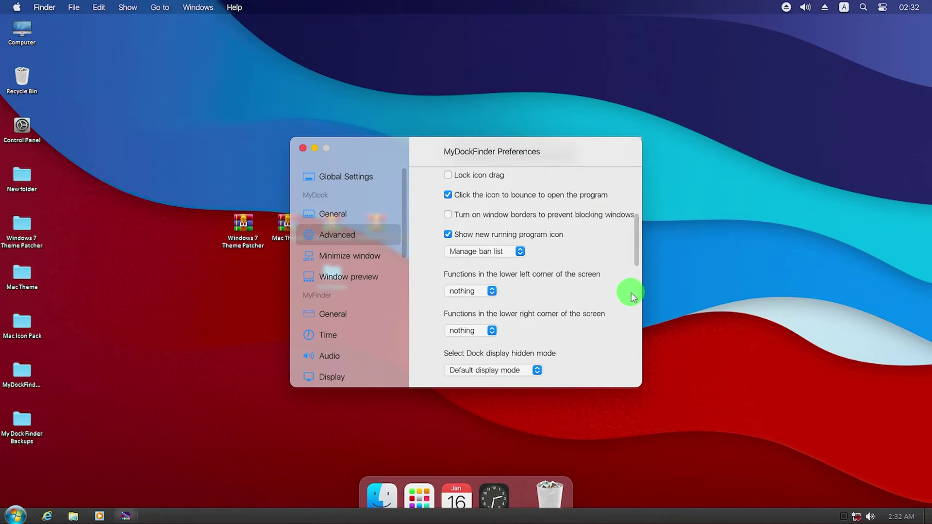
scroll(621, 332, down, 1)
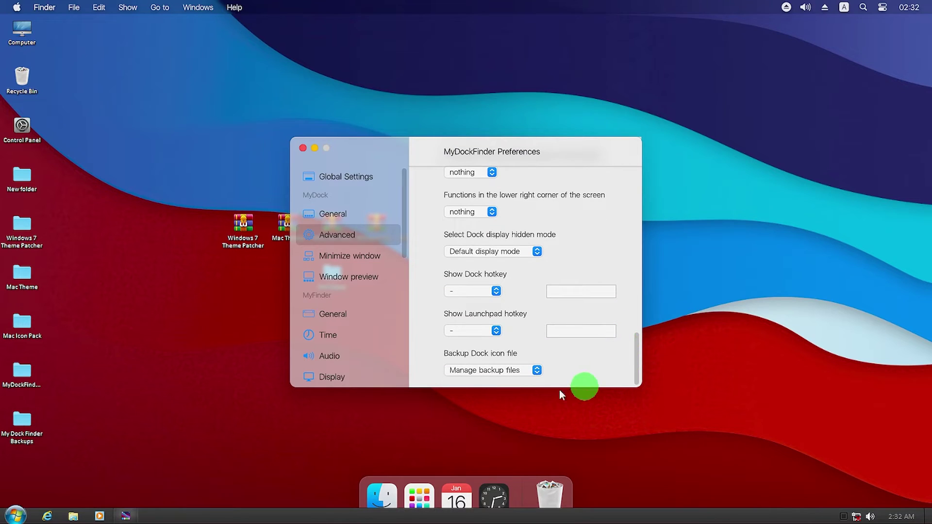
click(515, 371)
click(510, 371)
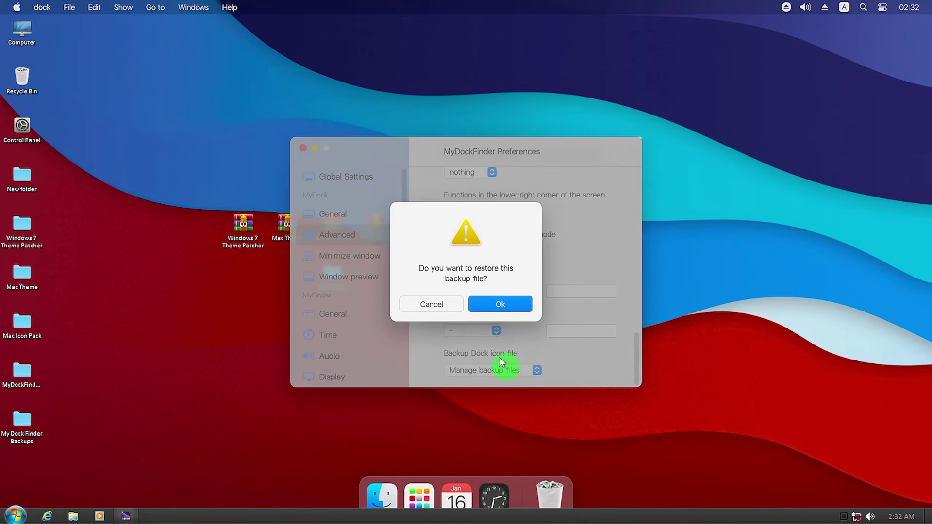
click(493, 307)
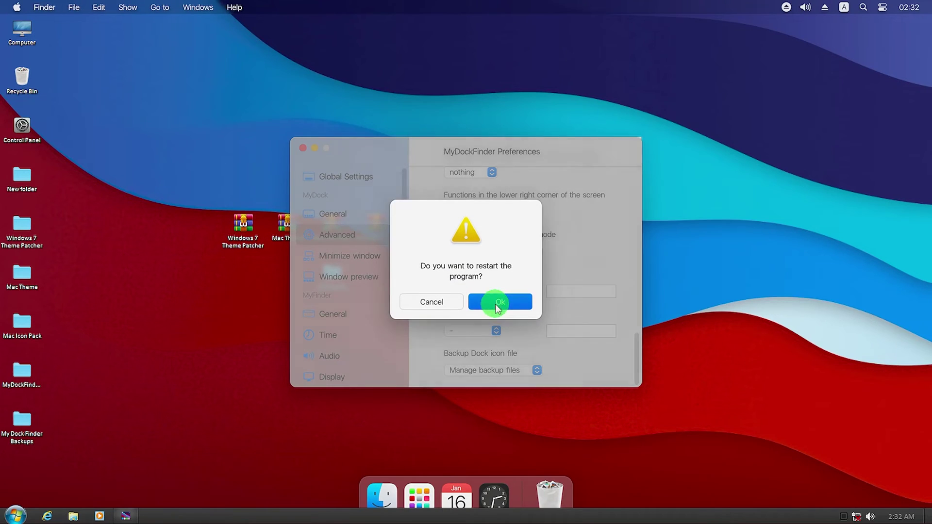
click(497, 305)
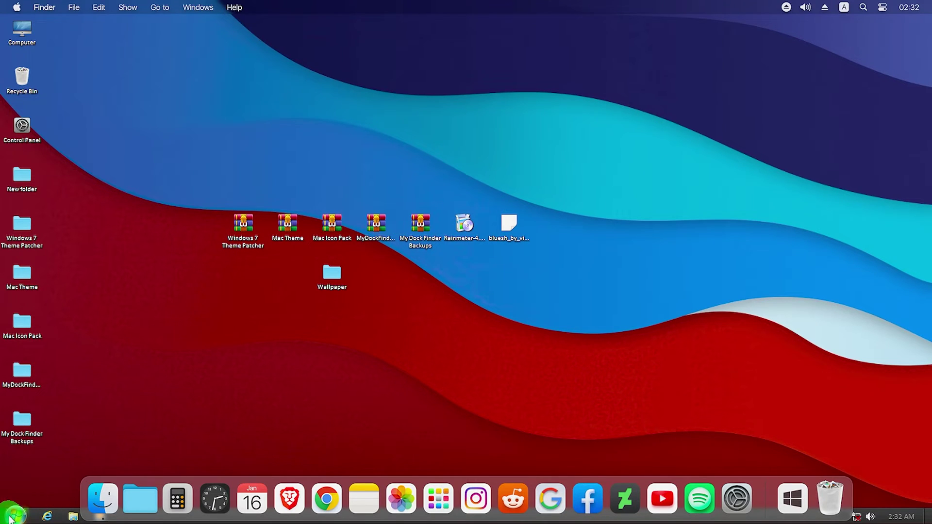
right_click(39, 509)
click(32, 513)
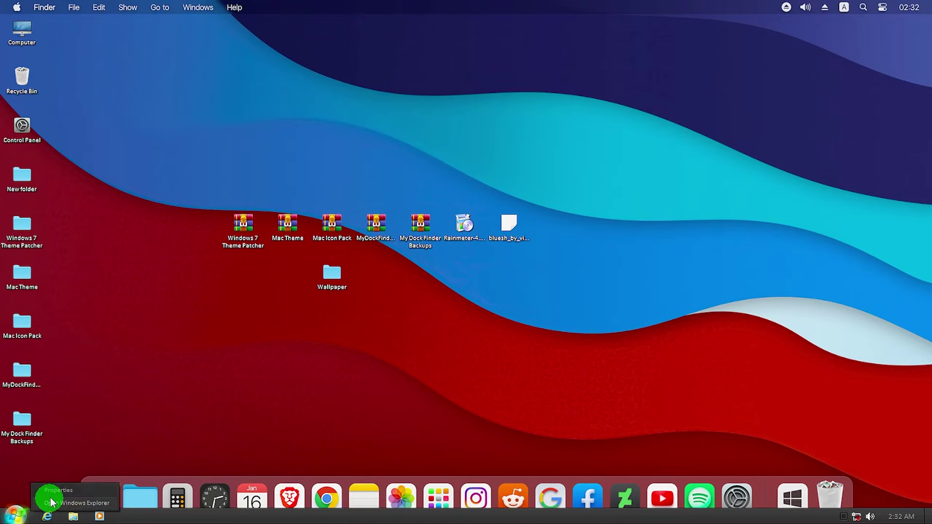
right_click(195, 522)
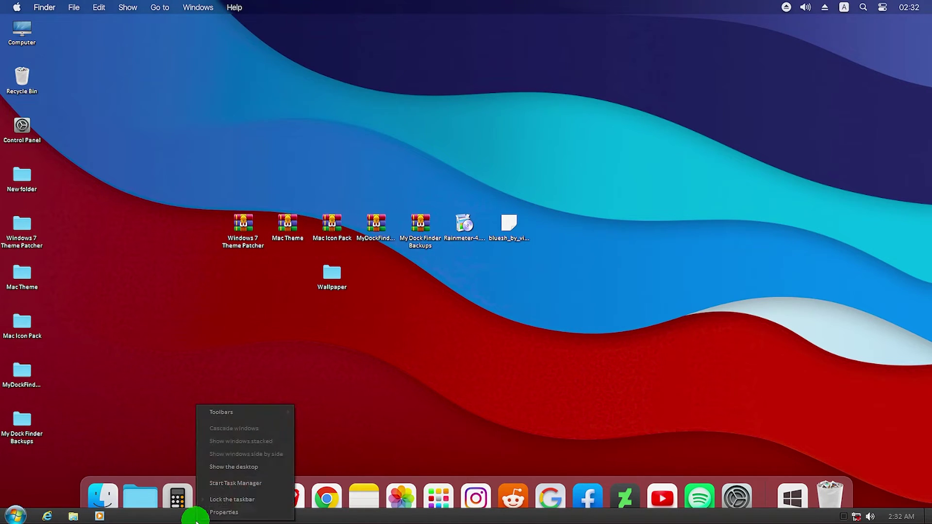
click(236, 493)
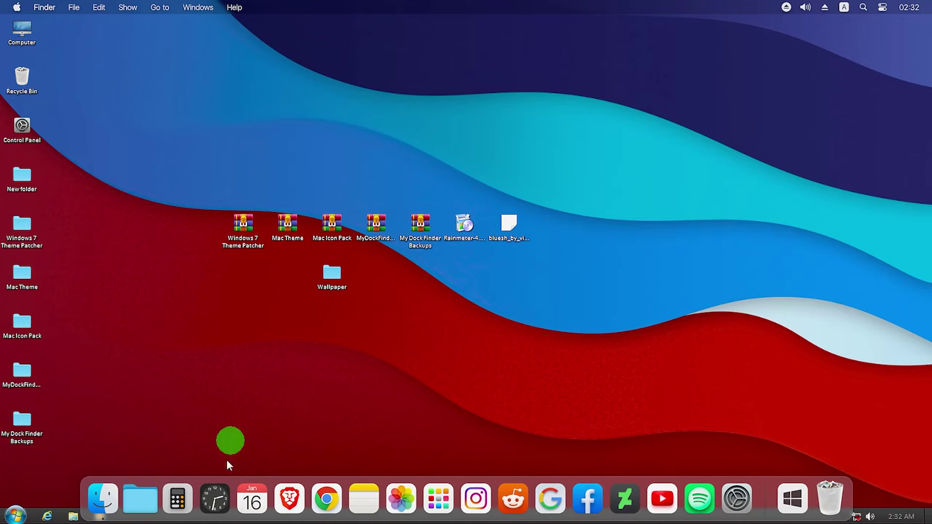
right_click(223, 519)
click(385, 370)
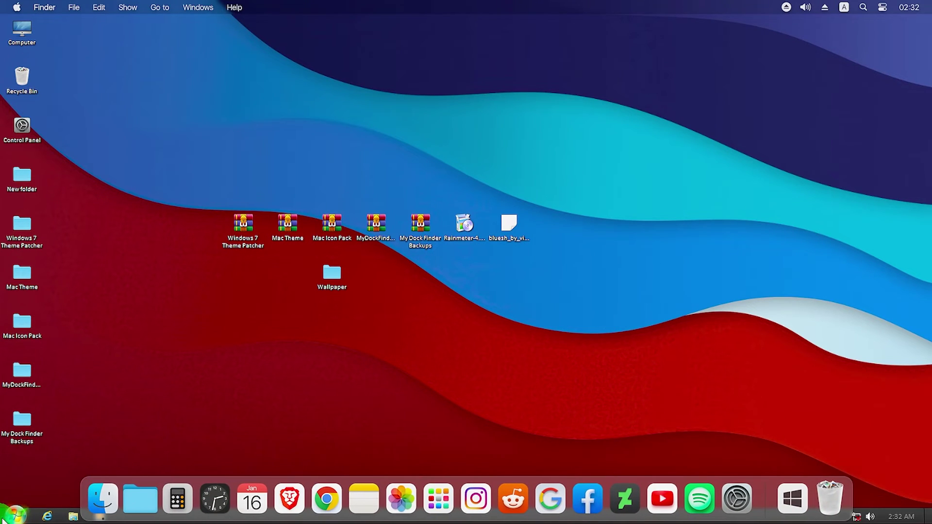
right_click(62, 520)
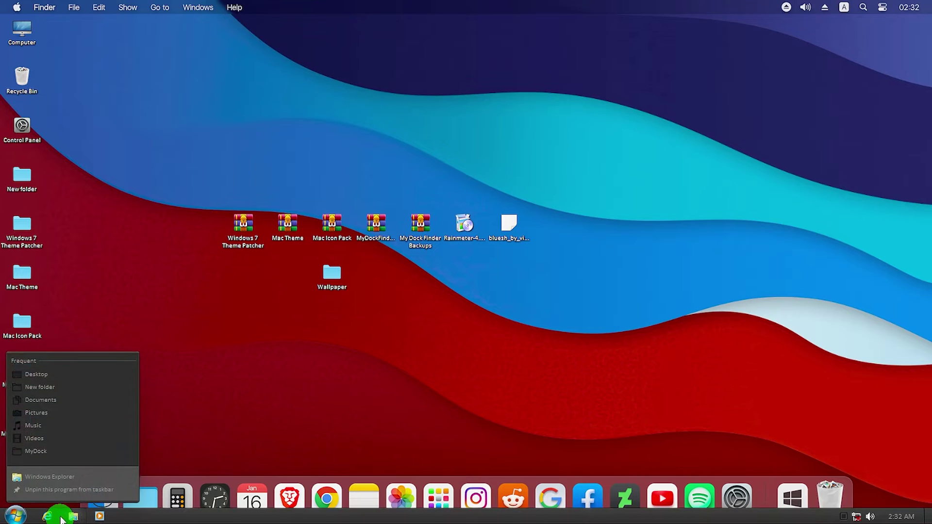
click(289, 386)
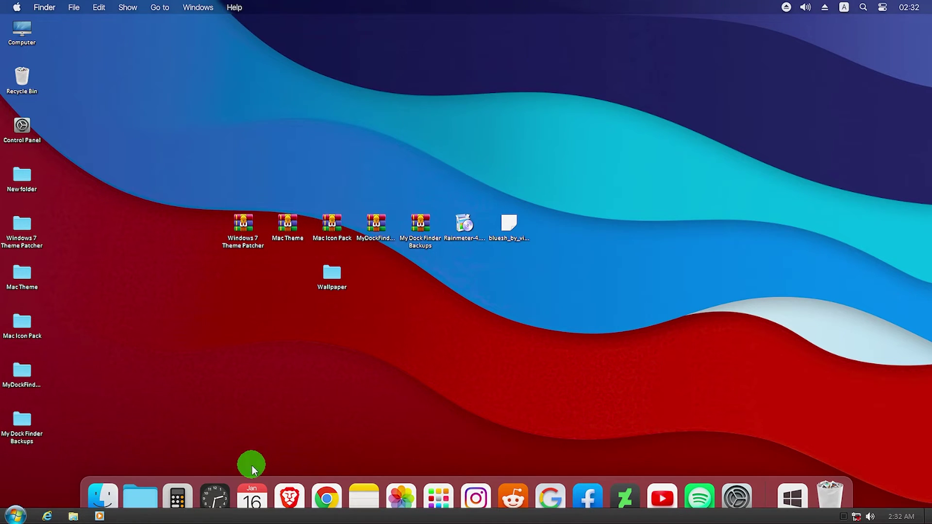
Set the taskbar location on screen to Top in Taskbar and Start Menu Properties and apply it.
right_click(224, 513)
click(260, 511)
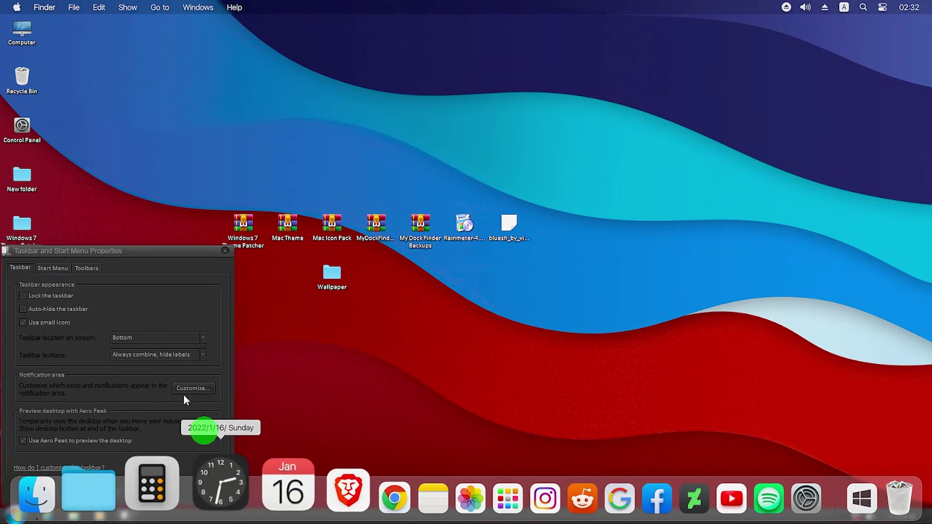
click(156, 338)
click(136, 371)
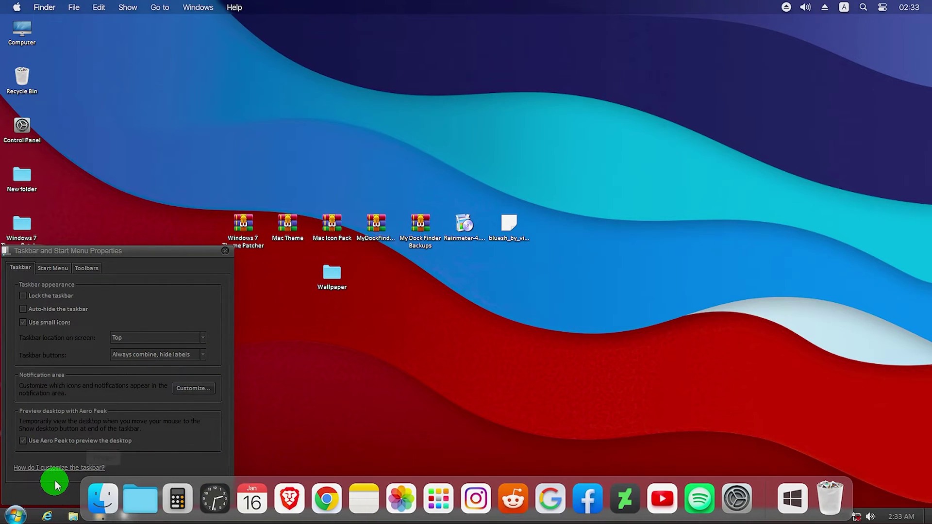
drag(119, 255, 149, 161)
click(235, 397)
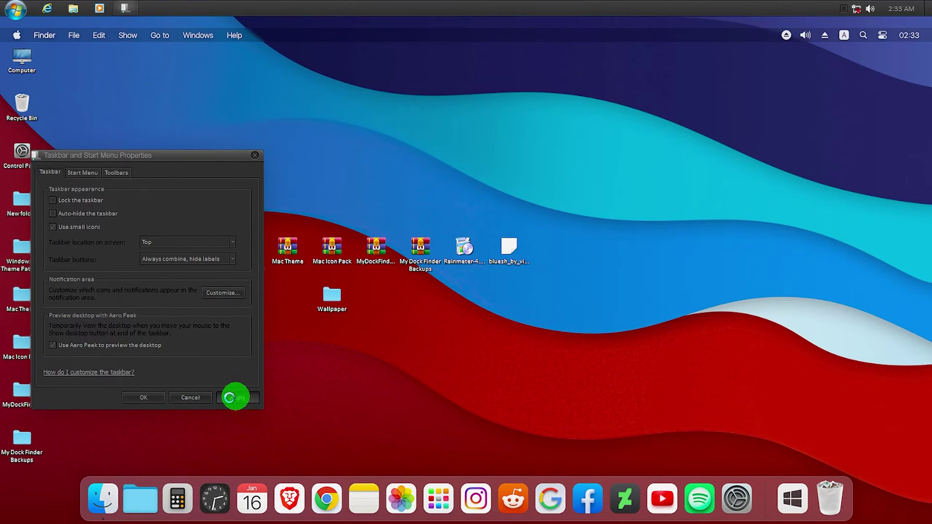
click(142, 395)
right_click(151, 10)
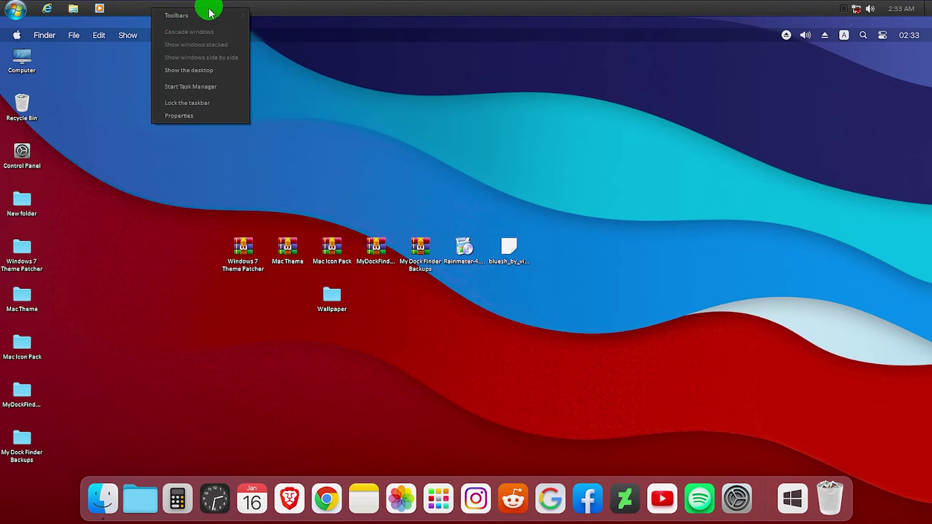
click(88, 125)
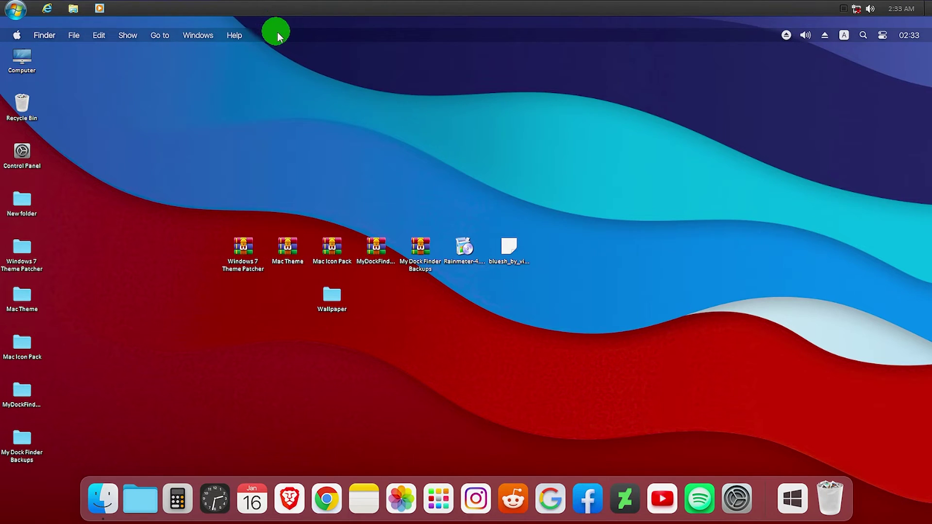
click(15, 10)
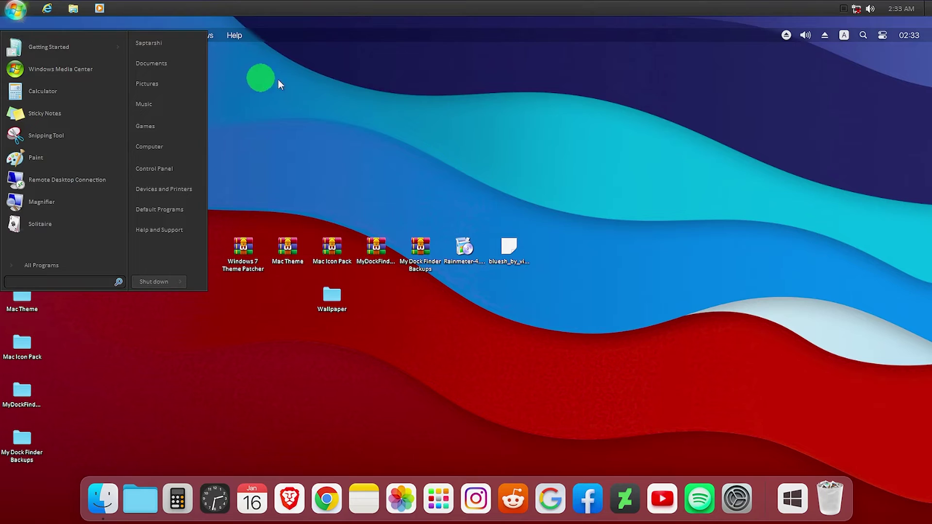
click(280, 85)
Hide the Windows taskbar using the Finder bar's hide option.
click(28, 39)
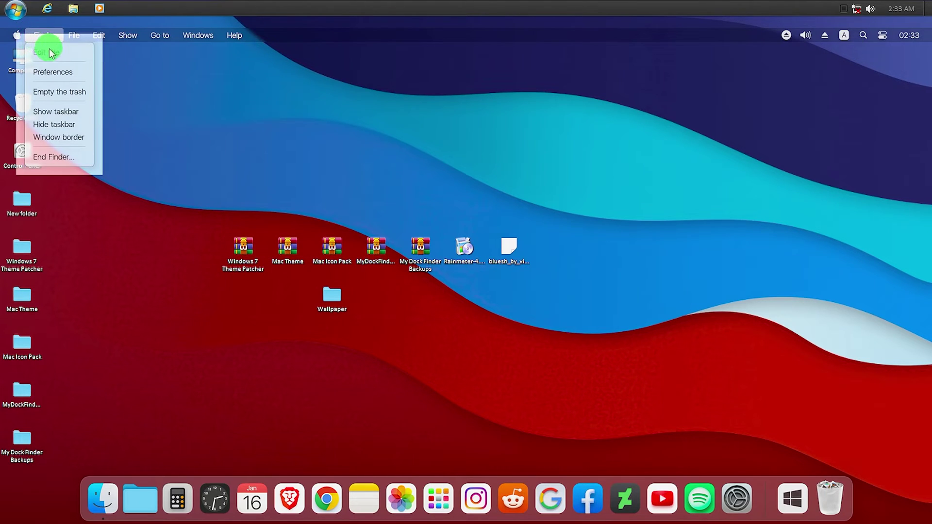
click(62, 125)
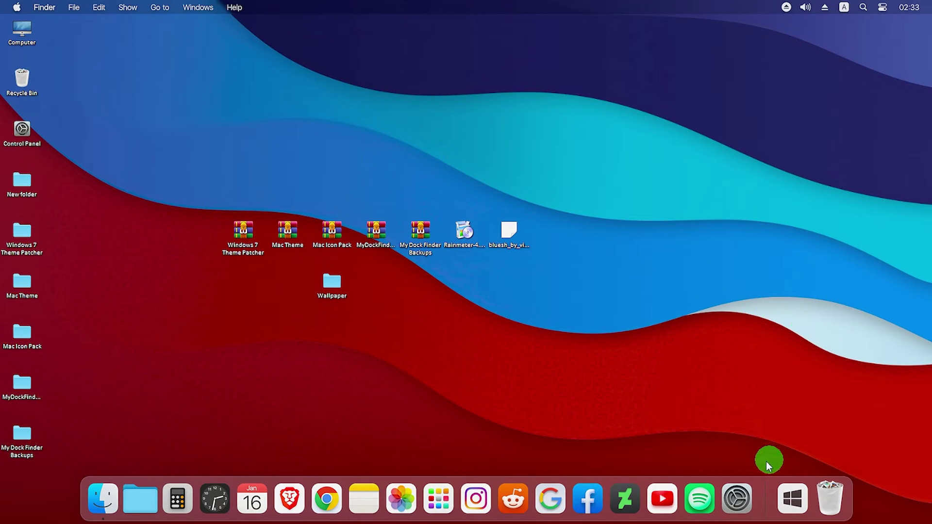
Set the global interface color mode to Dark in MyDockFinder Preferences.
right_click(755, 488)
click(786, 410)
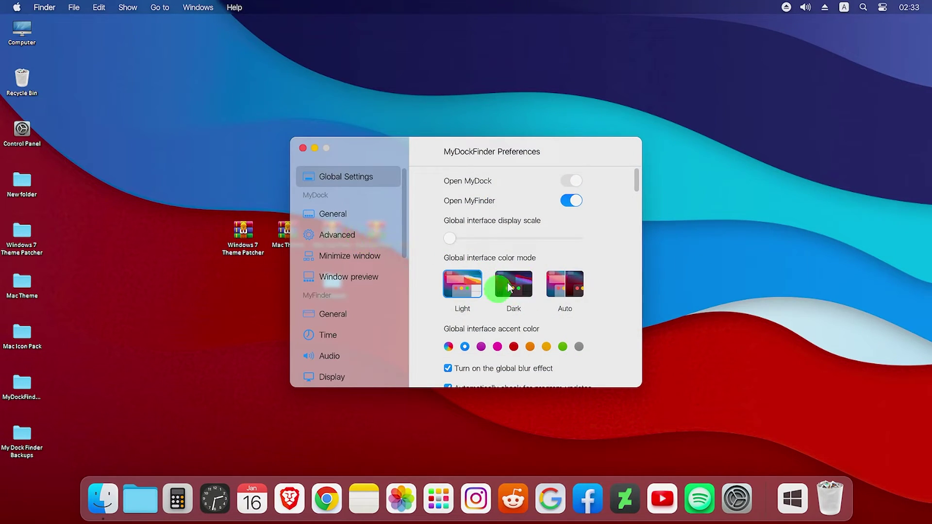
click(515, 288)
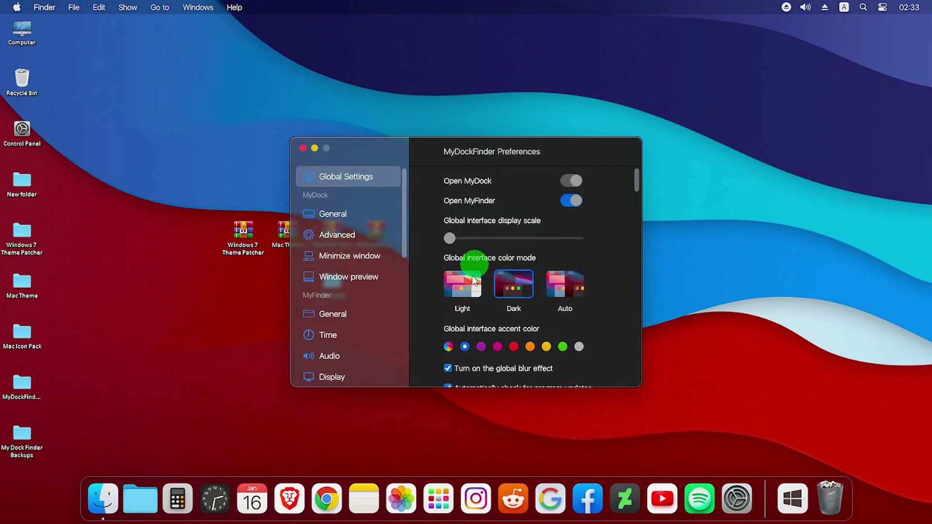
Reduce the Dock's default icon size and zoomed icon size in the MyDock General settings.
click(351, 217)
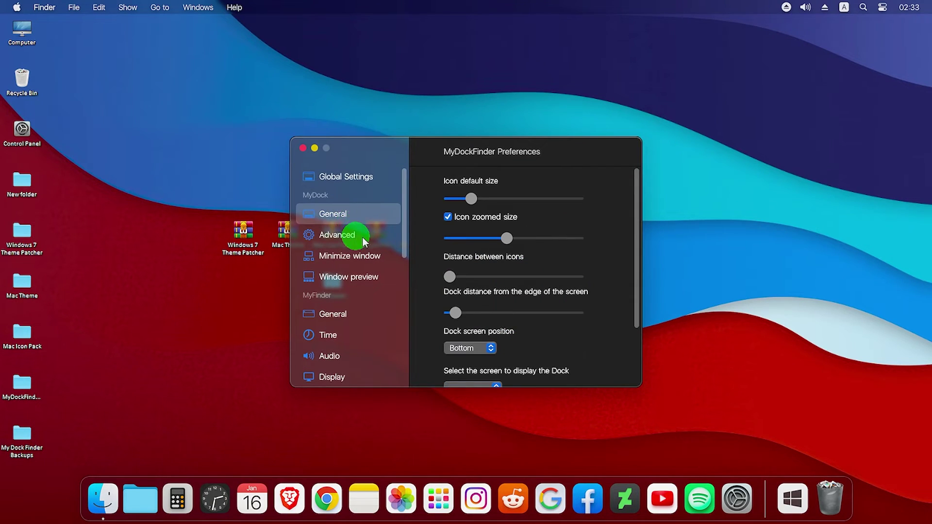
drag(474, 202, 464, 205)
drag(507, 240, 469, 239)
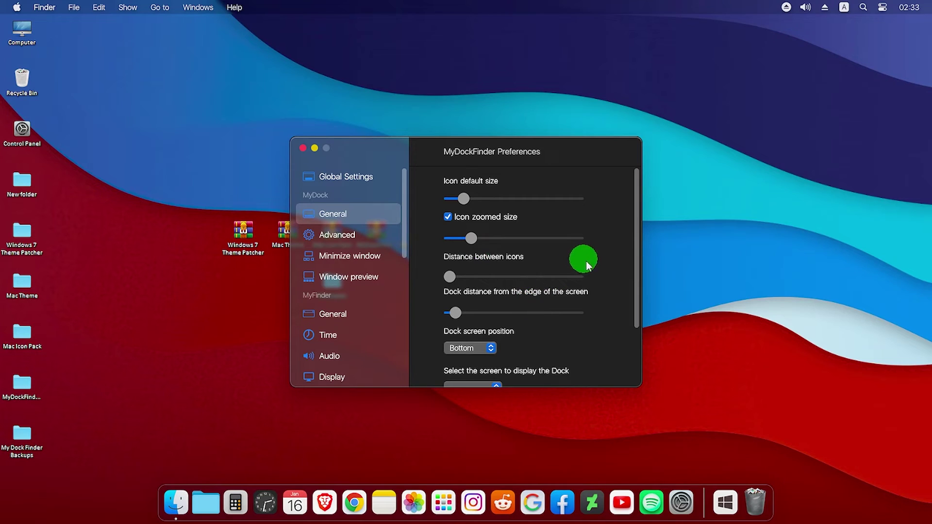
Enable the mask effect for all icons in the MyDock Advanced settings and accept the restart notice.
click(349, 237)
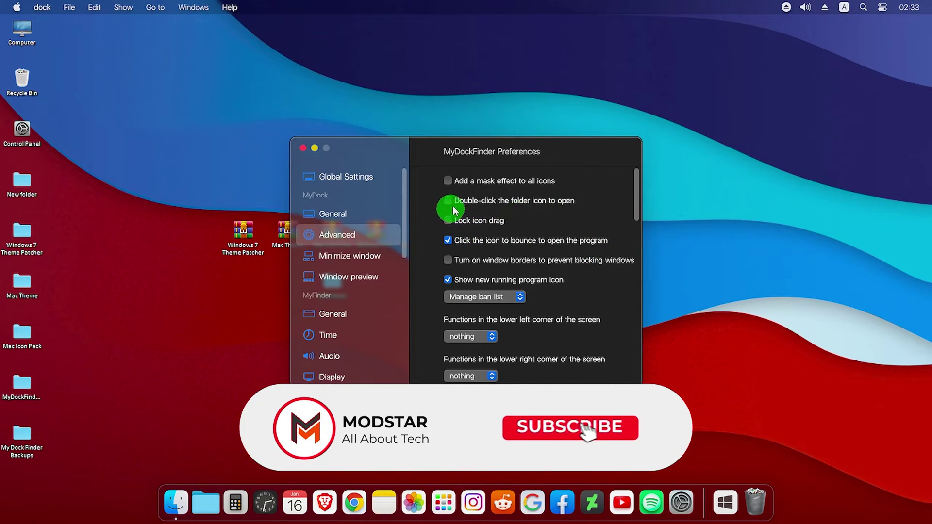
click(447, 181)
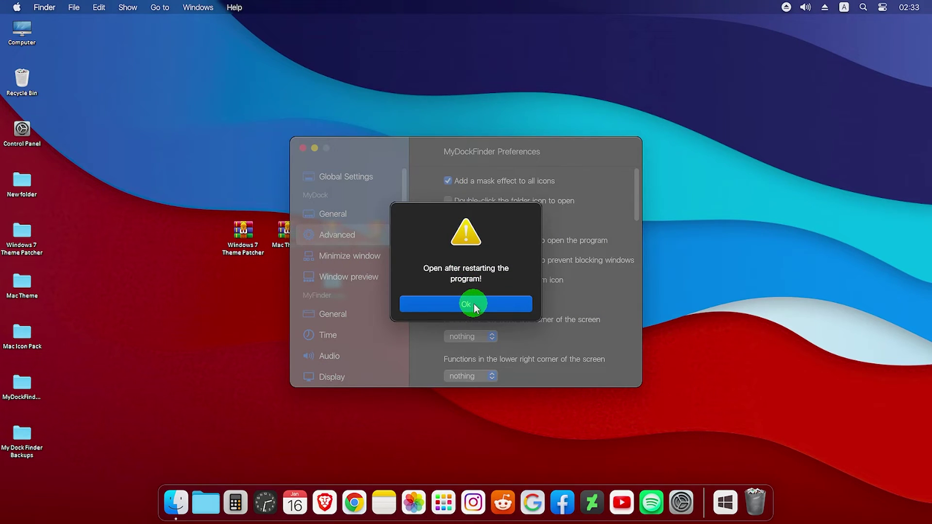
click(476, 305)
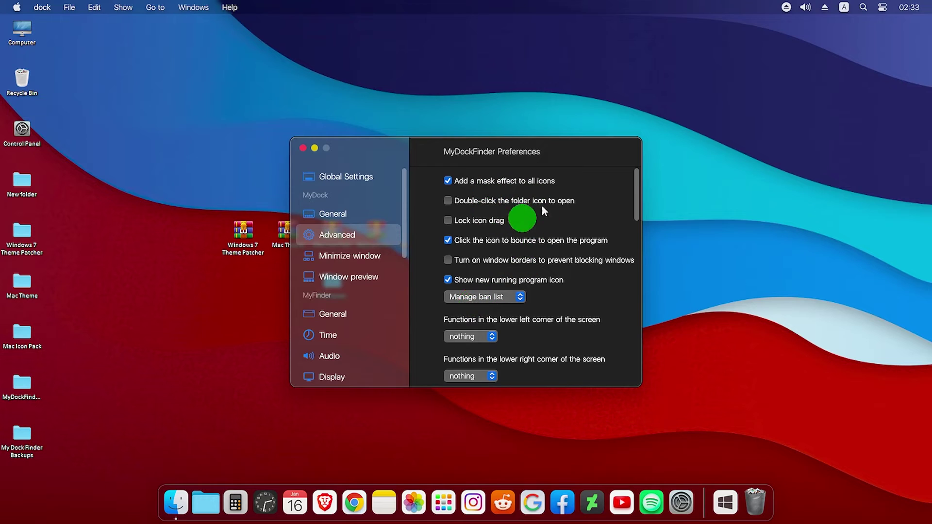
scroll(636, 213, down, 1)
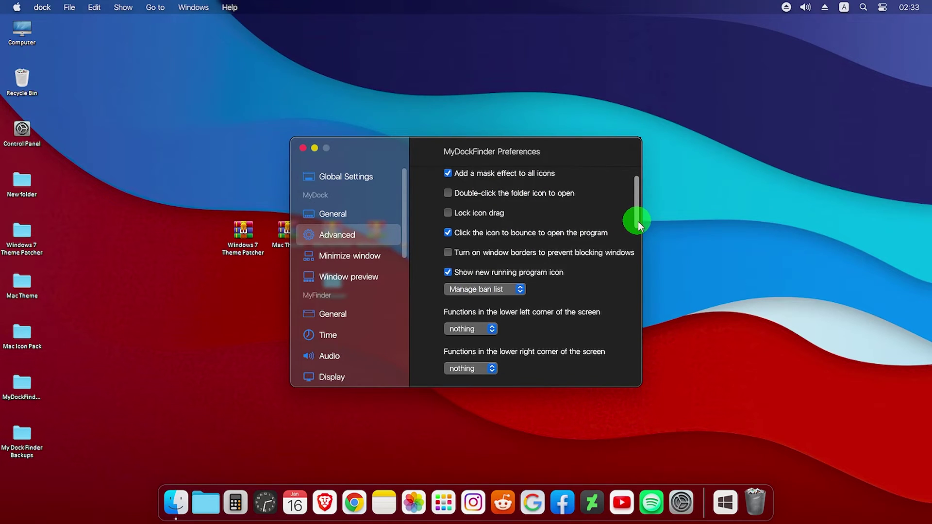
Turn off the mask effect for all icons in the MyDock Advanced settings.
click(338, 257)
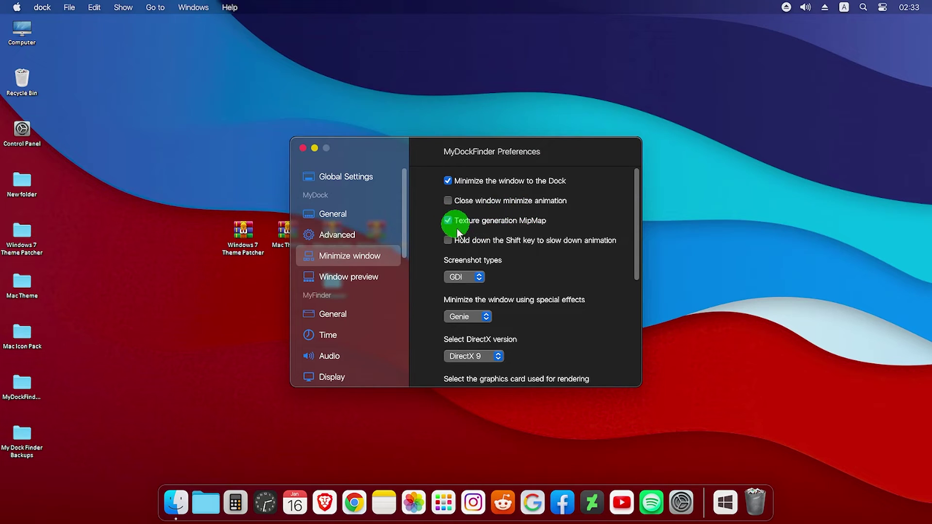
click(378, 235)
click(448, 181)
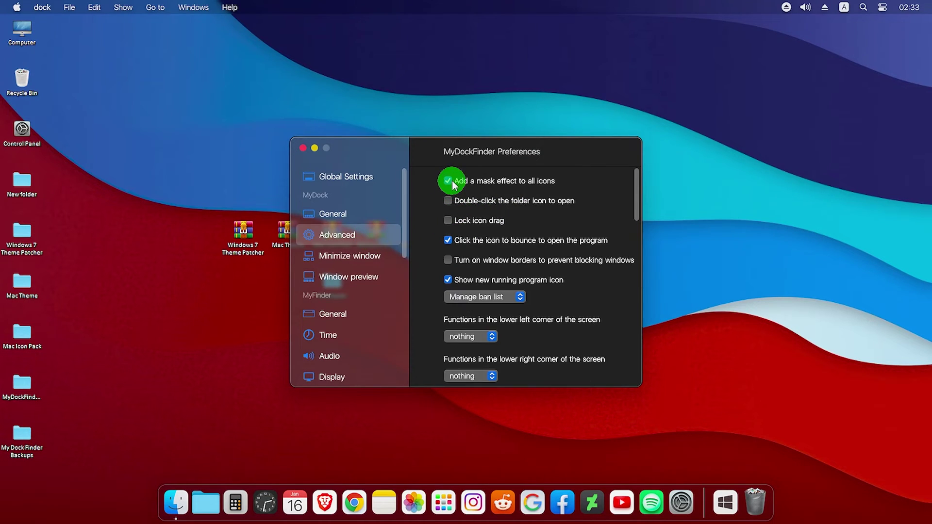
click(472, 298)
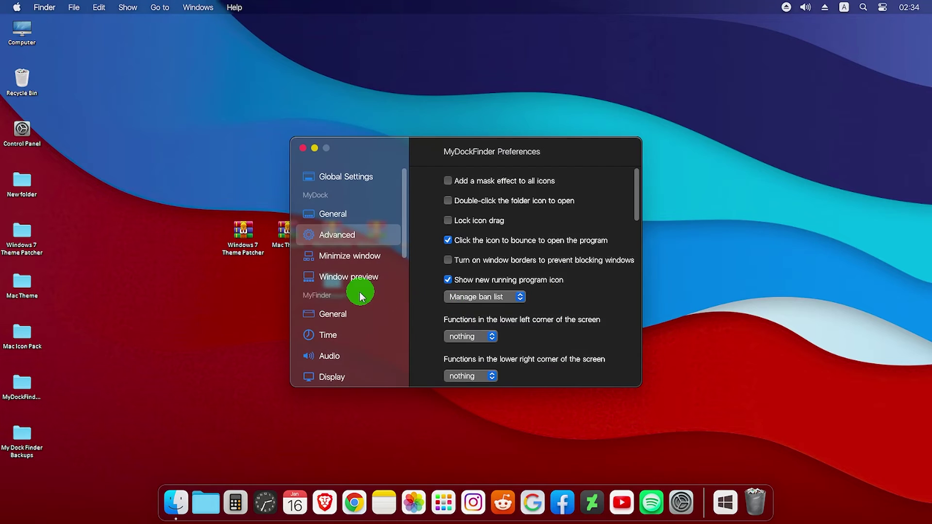
Set the DirectX version to DirectX 11 and the special effect to Genie in the Minimize window settings.
click(360, 257)
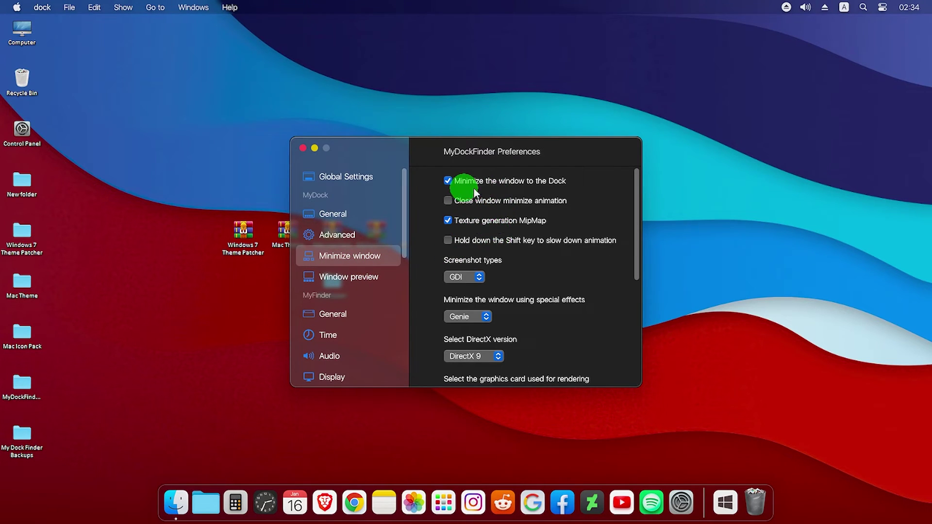
scroll(637, 262, down, 2)
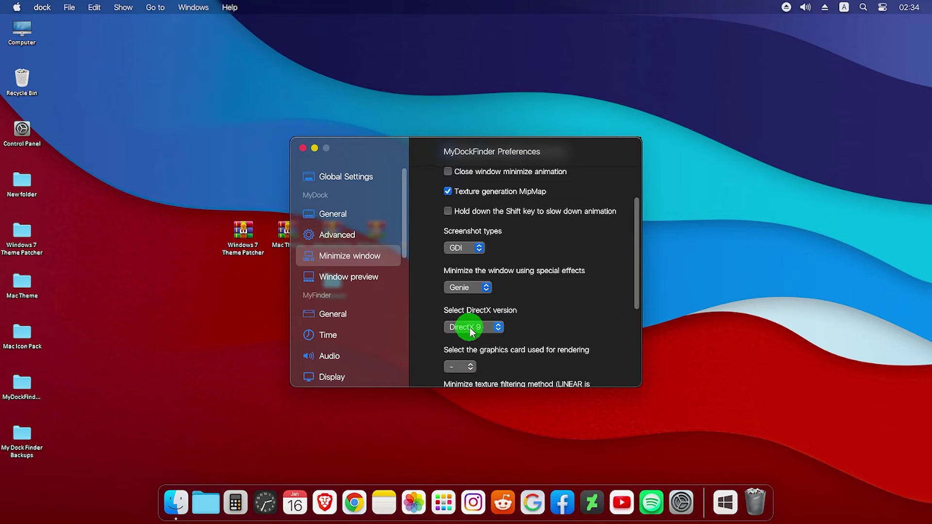
click(470, 332)
click(480, 340)
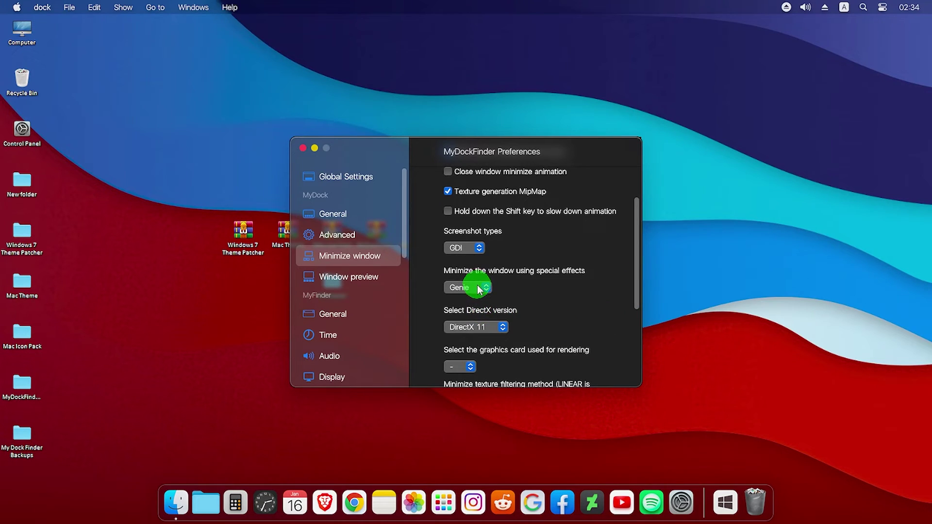
click(476, 284)
click(476, 289)
drag(637, 302, 639, 336)
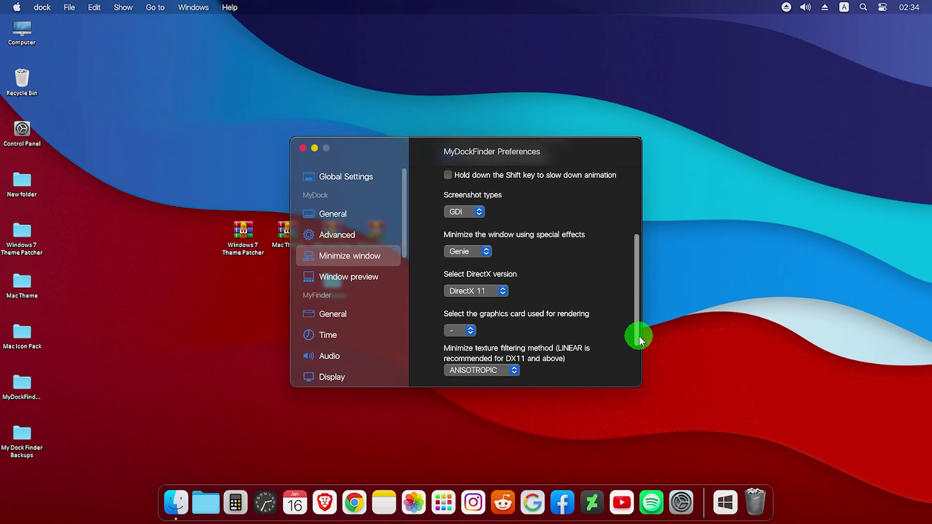
Reduce the window preview size and the preview display delay in the Window preview settings.
click(340, 276)
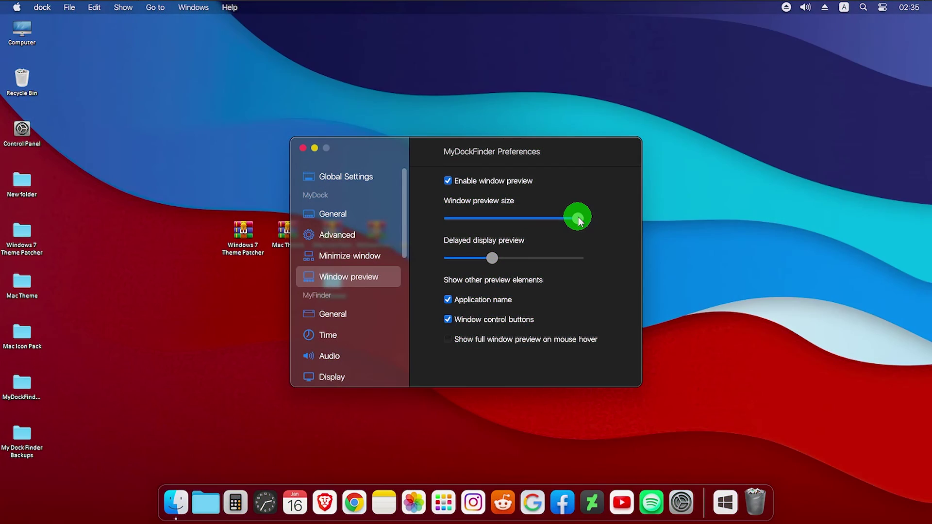
drag(578, 218, 459, 225)
drag(488, 265, 465, 272)
Open the Computer window from the Dock, minimize it, and check its Dock preview.
click(172, 515)
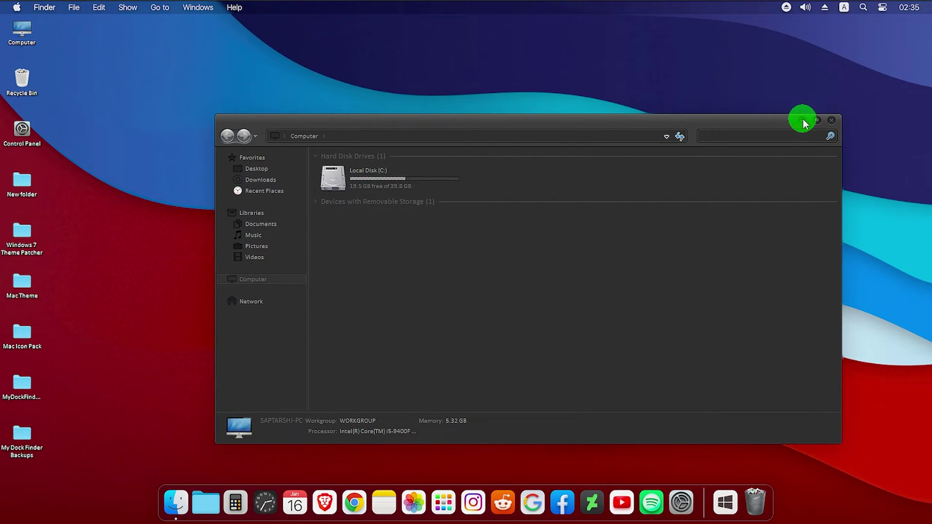
click(802, 120)
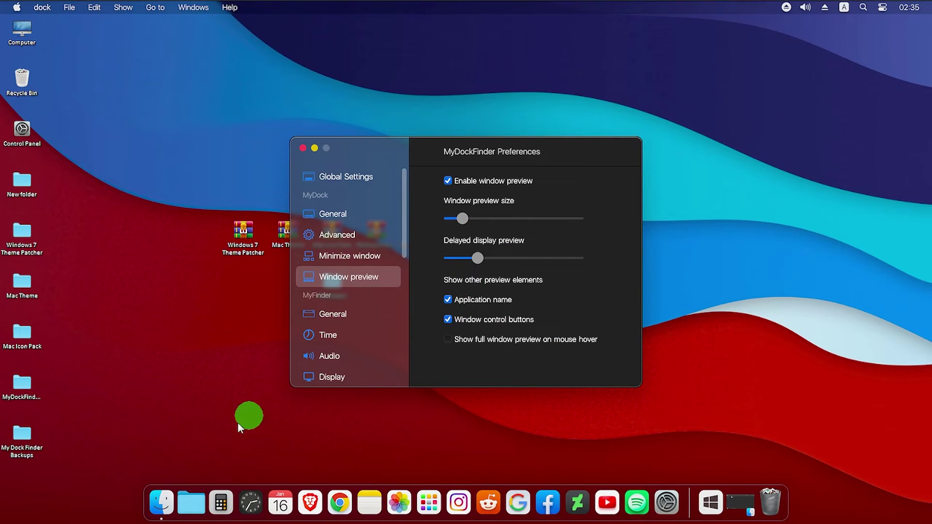
mouse_move(167, 495)
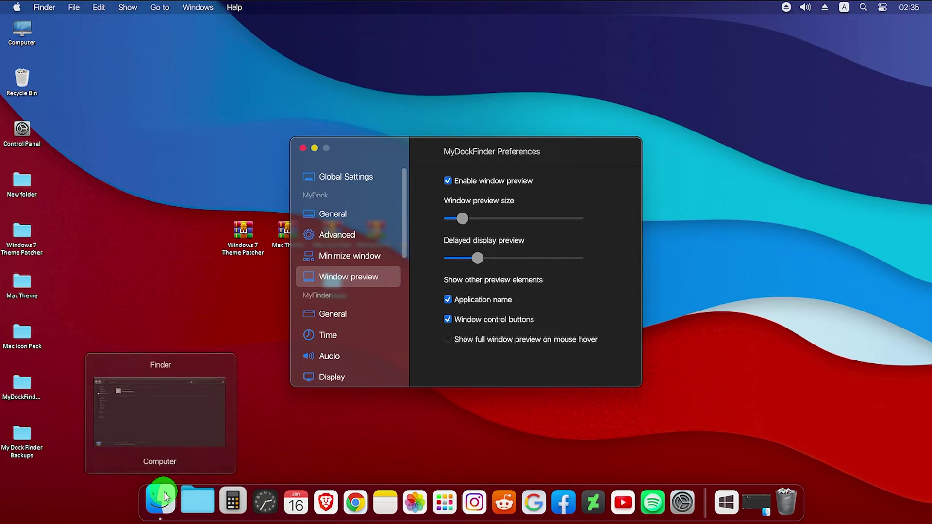
click(196, 408)
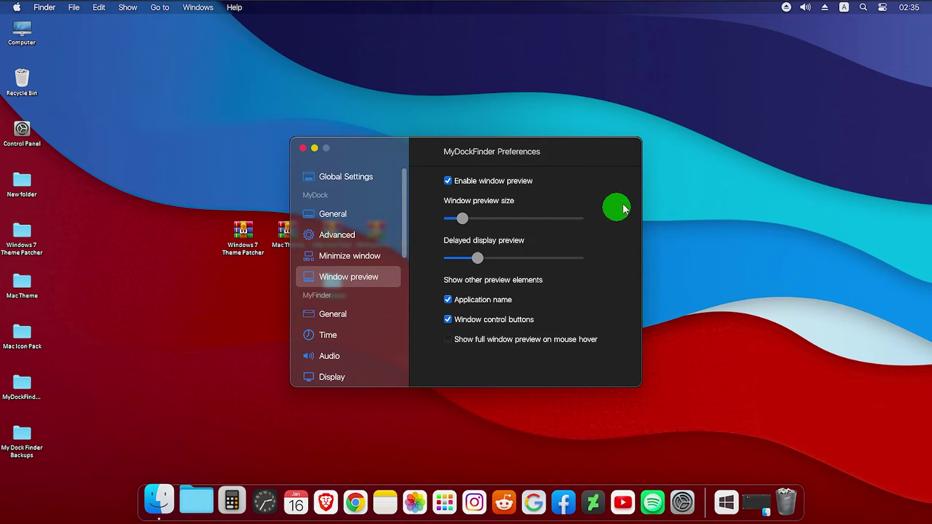
Choose DirectX 11 with the Genie effect for minimizing windows to the Dock.
click(343, 253)
scroll(571, 284, down, 3)
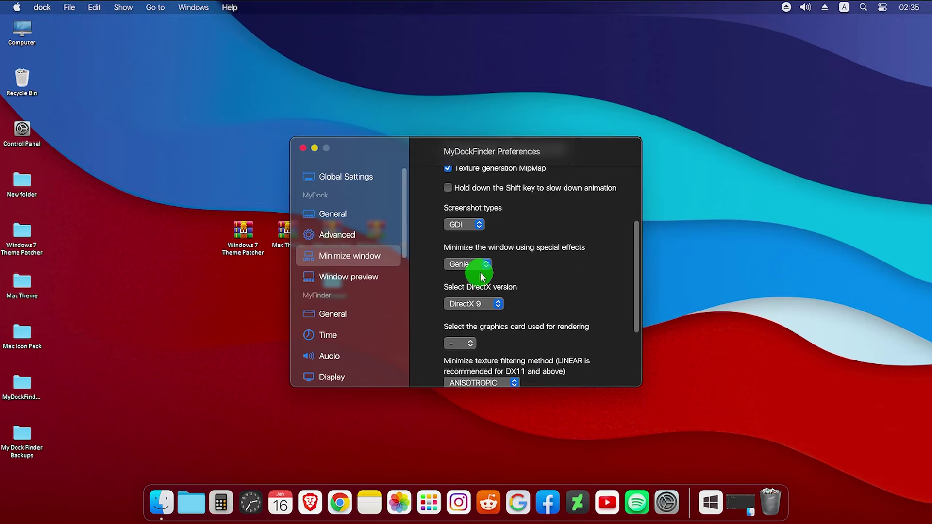
click(484, 270)
click(514, 291)
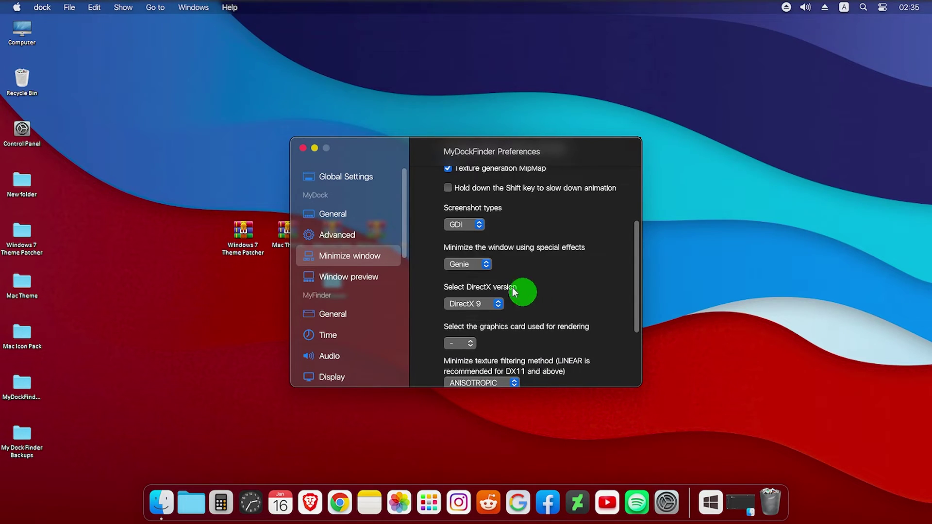
click(491, 304)
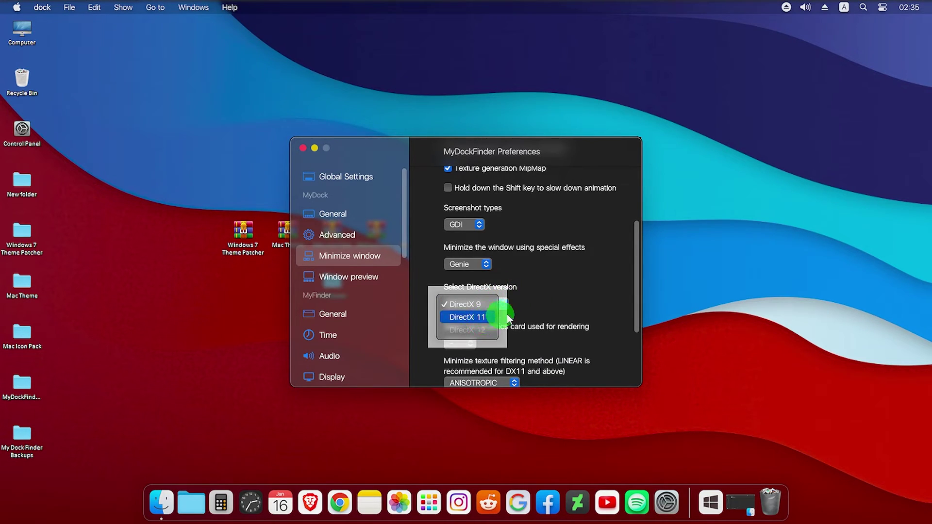
click(482, 318)
scroll(588, 278, down, 2)
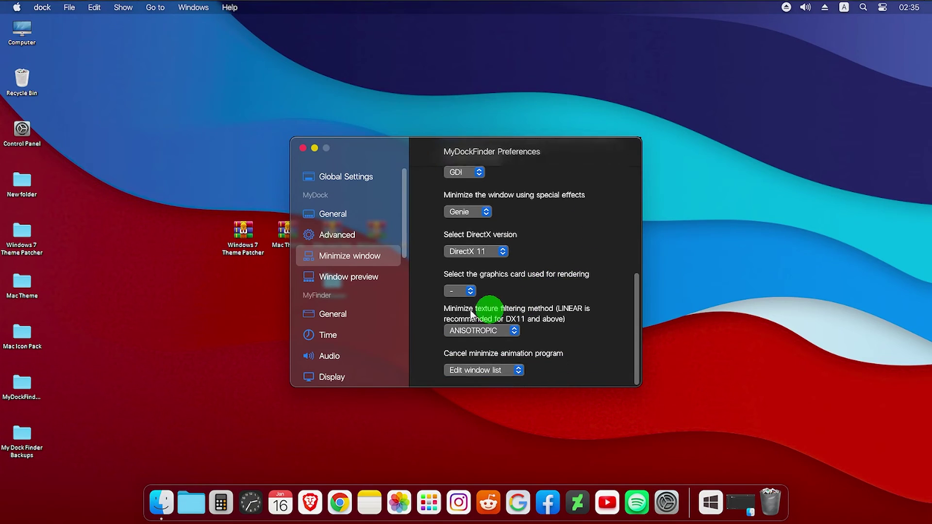
Set MyFinder's time display to the AM format with seconds and its date display to the "Jan16 Sun" format.
click(358, 280)
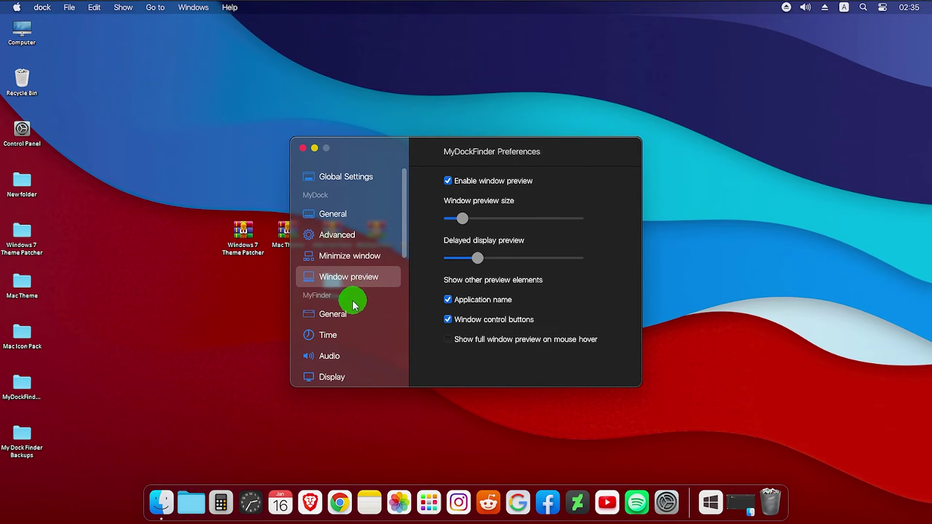
click(351, 316)
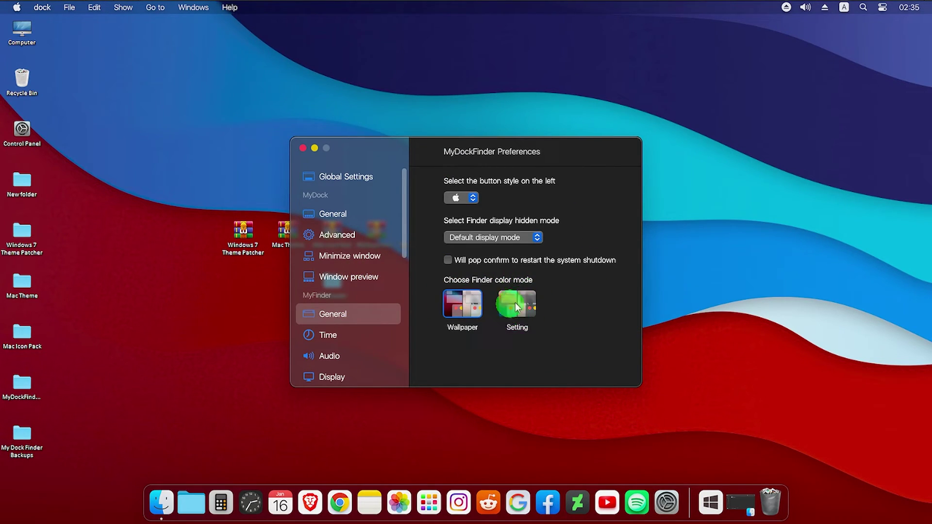
click(350, 328)
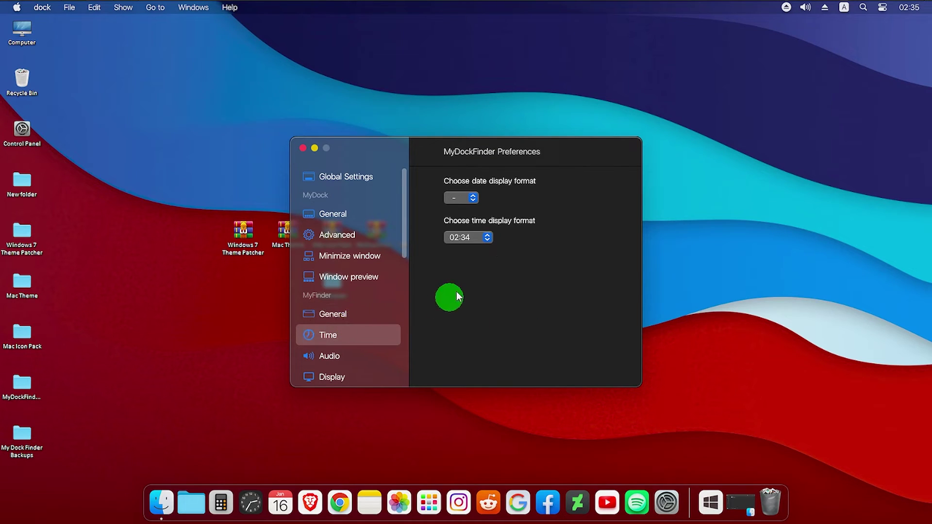
click(473, 237)
drag(473, 238, 461, 279)
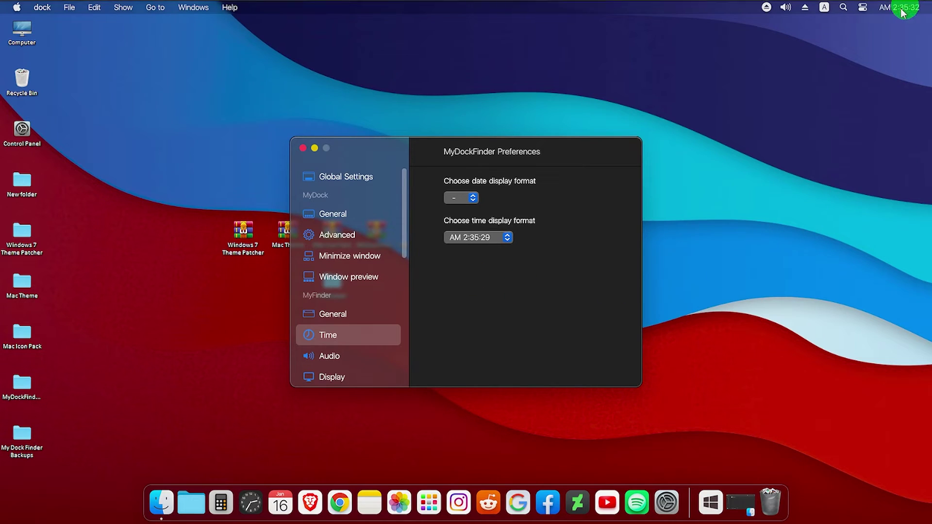
click(476, 248)
drag(472, 202, 480, 241)
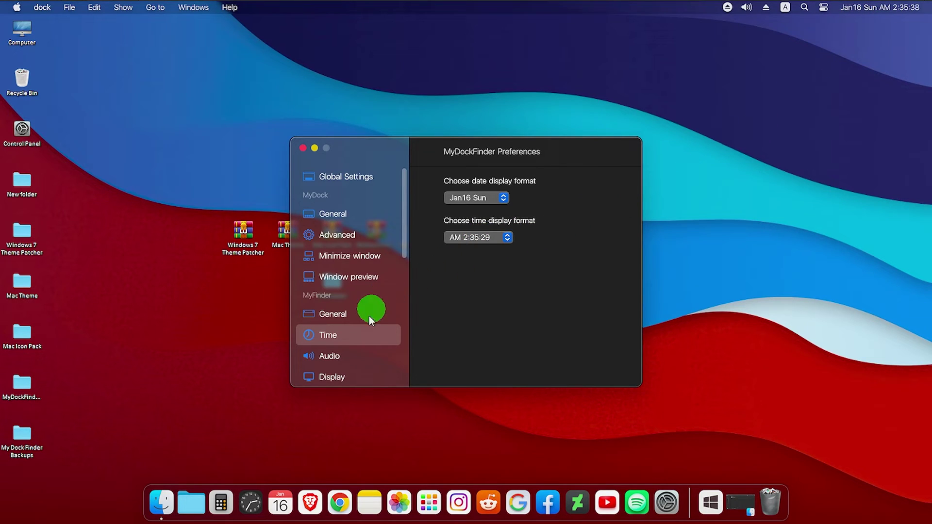
Assign Ctrl+A as the volume up hotkey and Ctrl+S as the volume down hotkey in MyFinder's Audio settings.
click(357, 356)
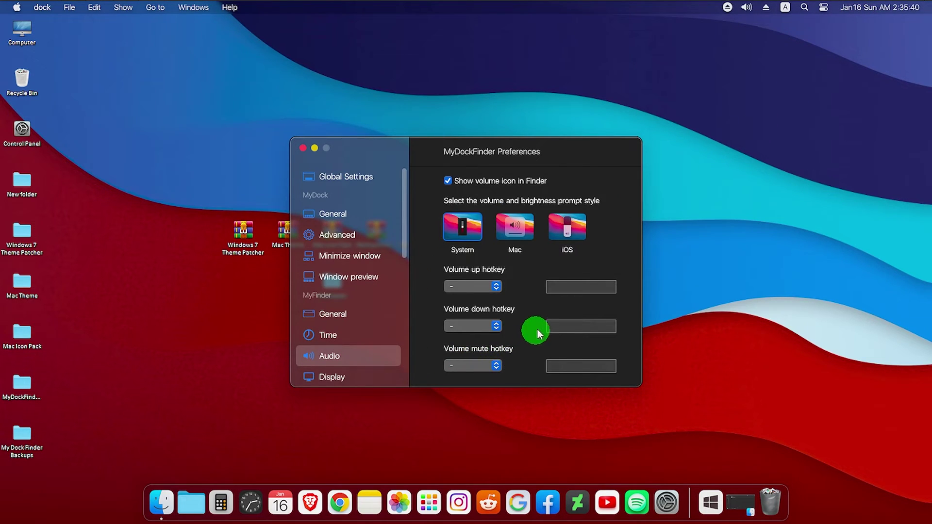
click(496, 287)
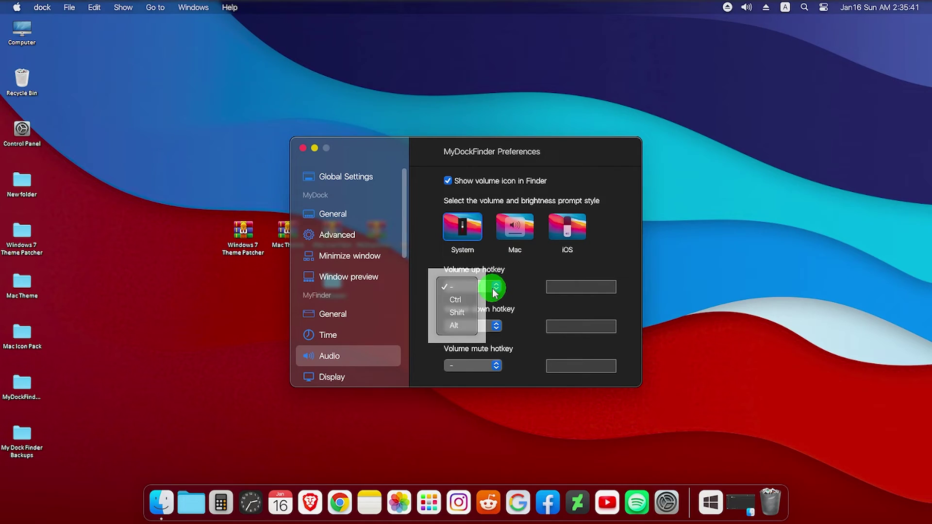
click(456, 299)
click(567, 289)
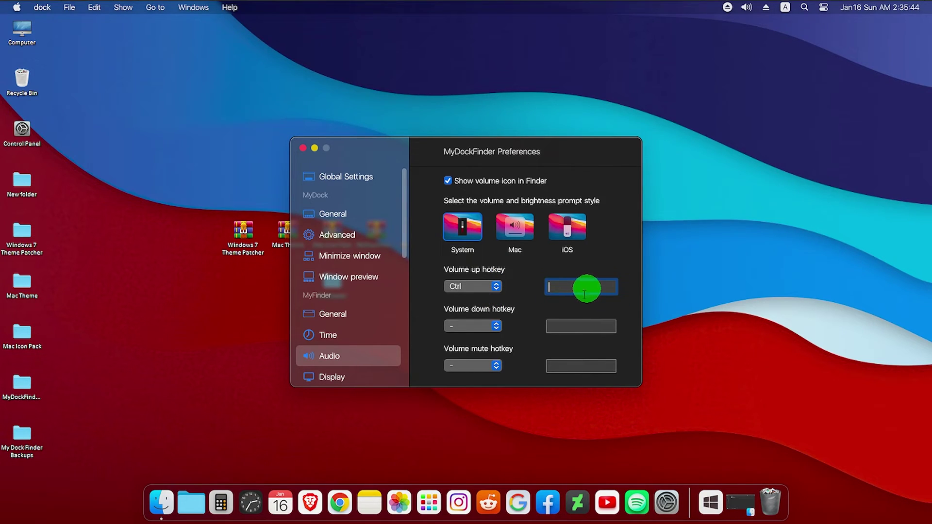
text(A)
click(495, 327)
click(456, 339)
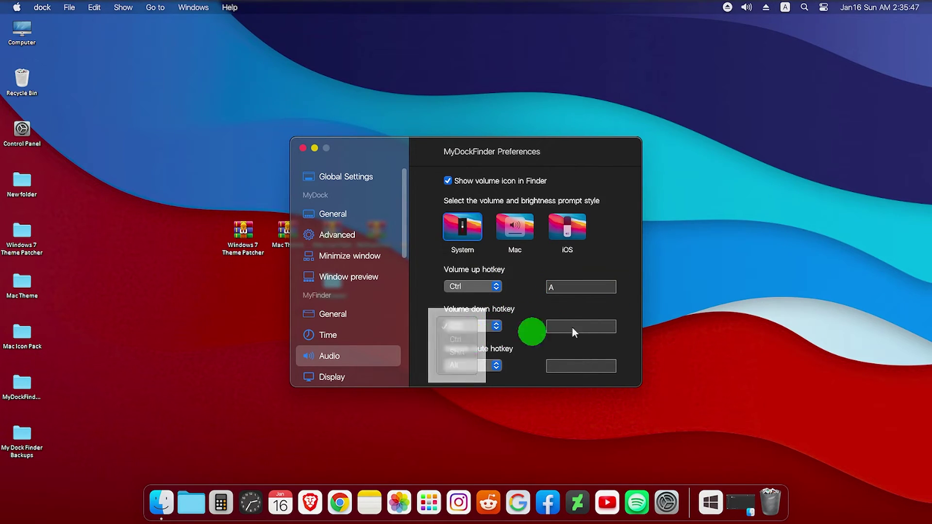
click(579, 322)
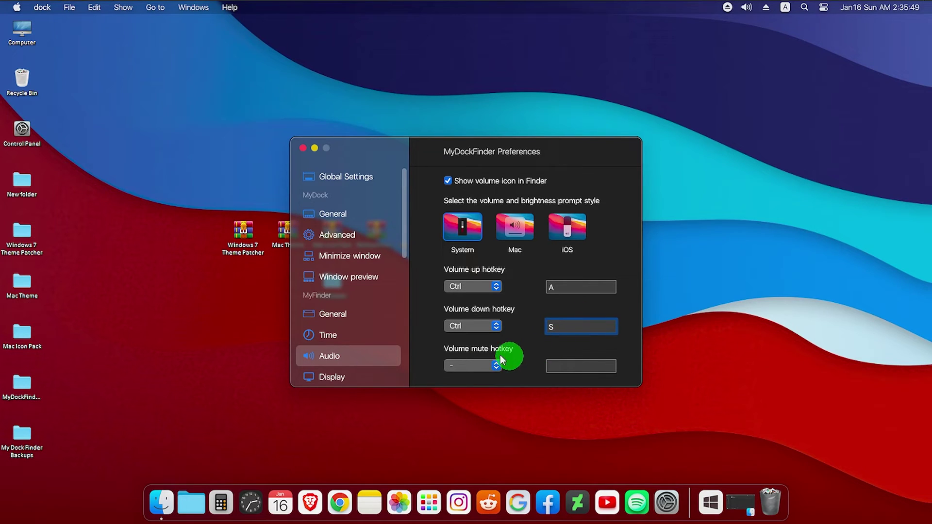
click(692, 226)
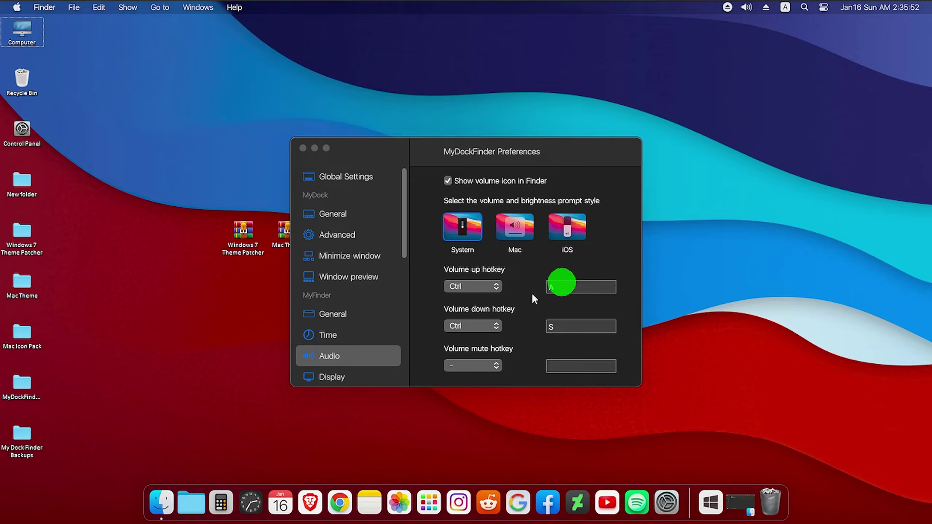
Assign Ctrl+Q as the brightness up hotkey and Ctrl+W as the brightness down hotkey in MyFinder's Display settings.
click(349, 379)
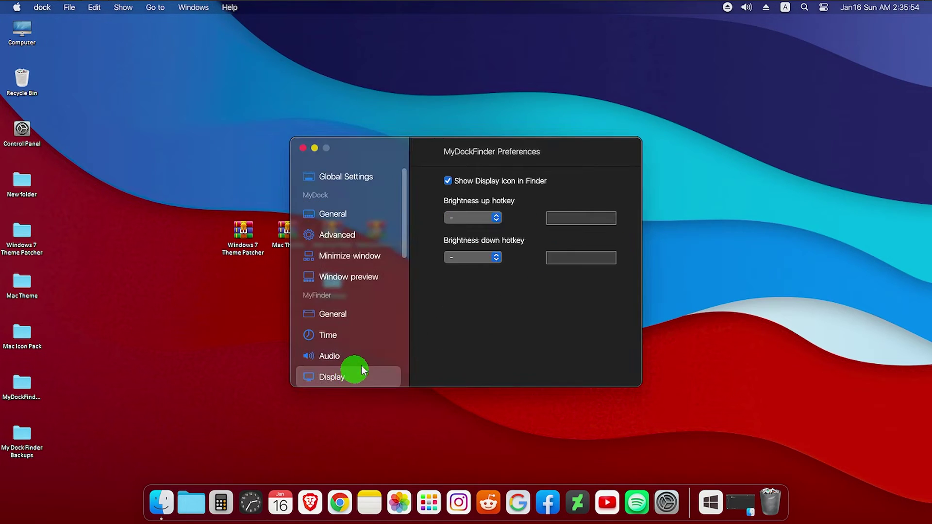
click(495, 222)
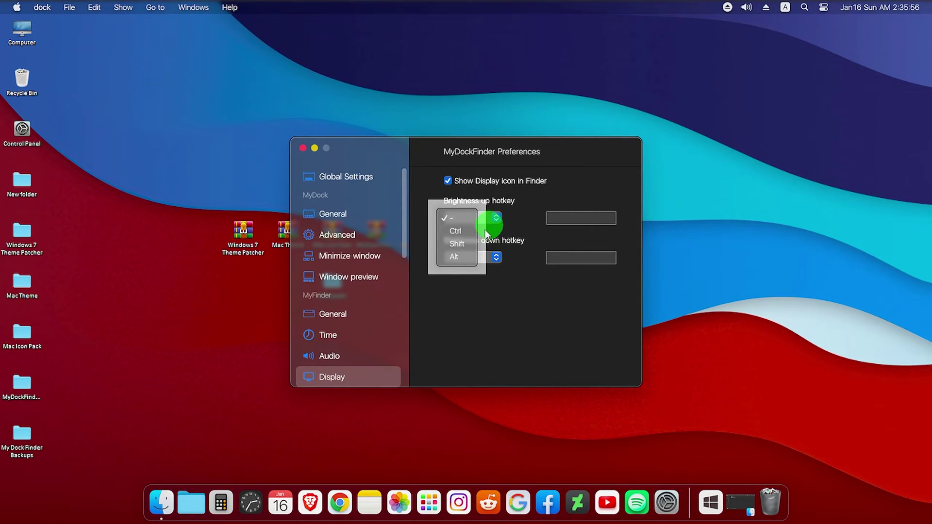
click(458, 232)
click(572, 218)
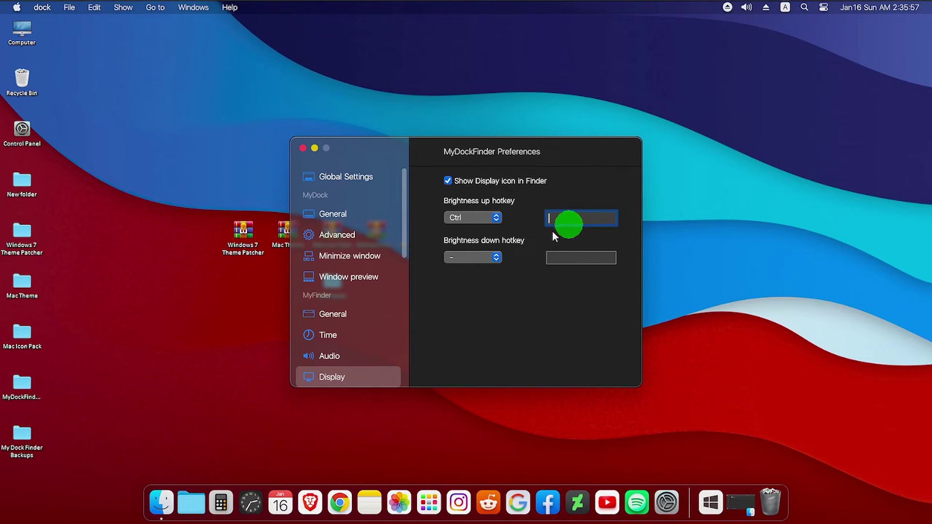
click(481, 262)
click(468, 267)
click(580, 258)
text(w)
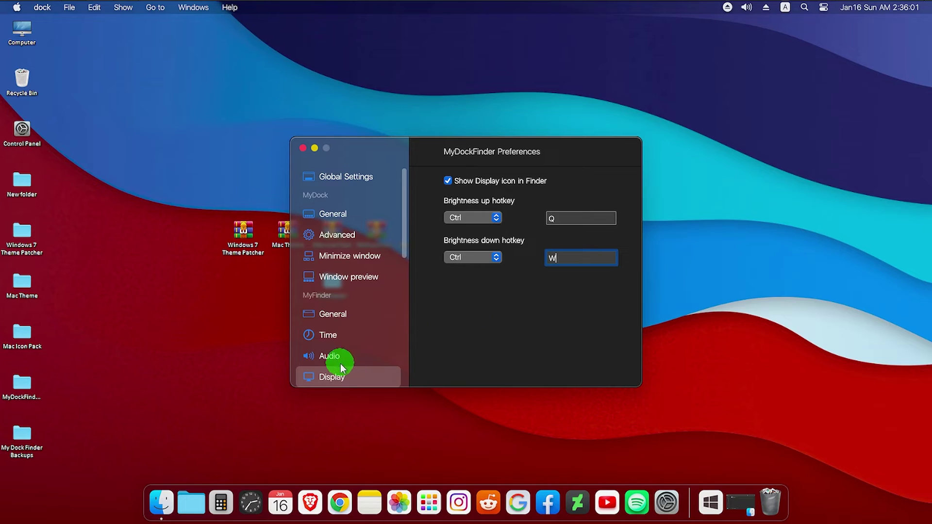
In MyFinder's Monitor settings, show the CPU monitor in the circular style and enable the NETWORK monitor.
scroll(361, 348, down, 5)
click(363, 278)
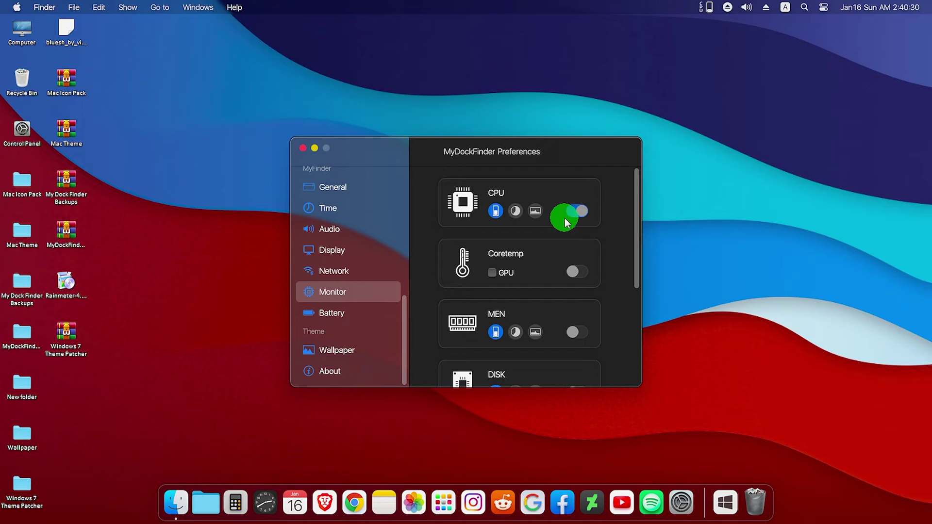
click(515, 212)
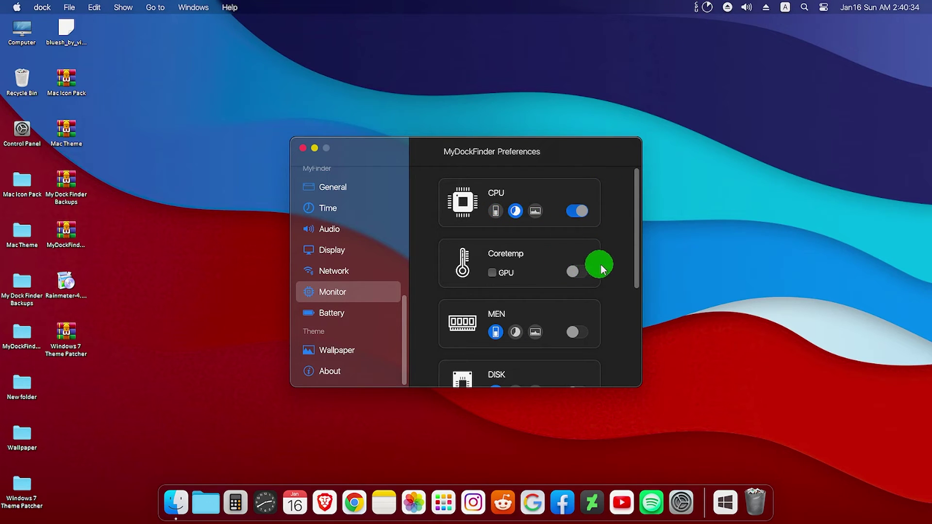
scroll(601, 267, down, 4)
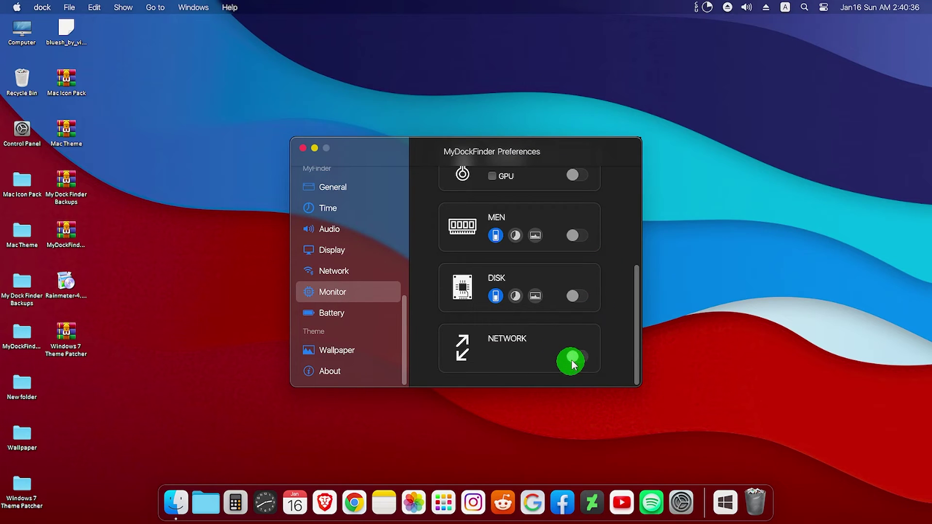
click(571, 363)
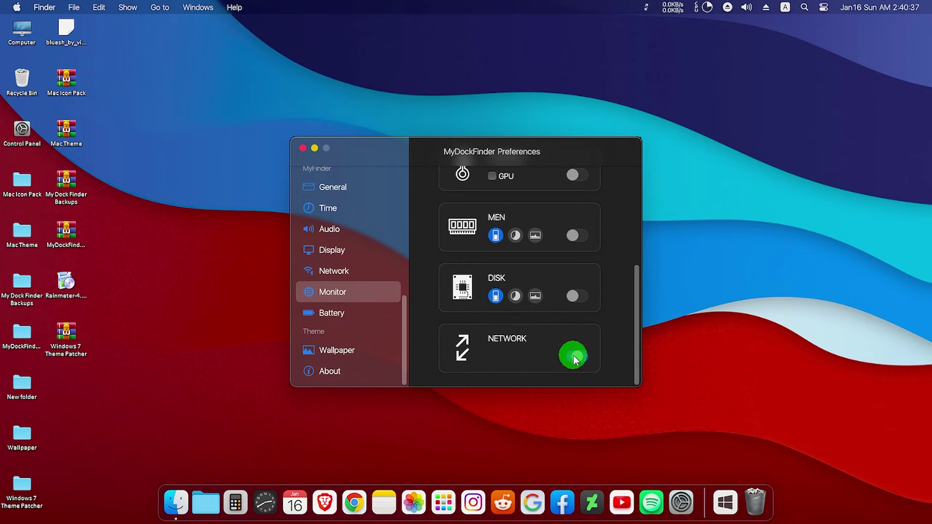
Review the Wallpaper theme and About pages of the preferences, and close the preferences window.
click(364, 355)
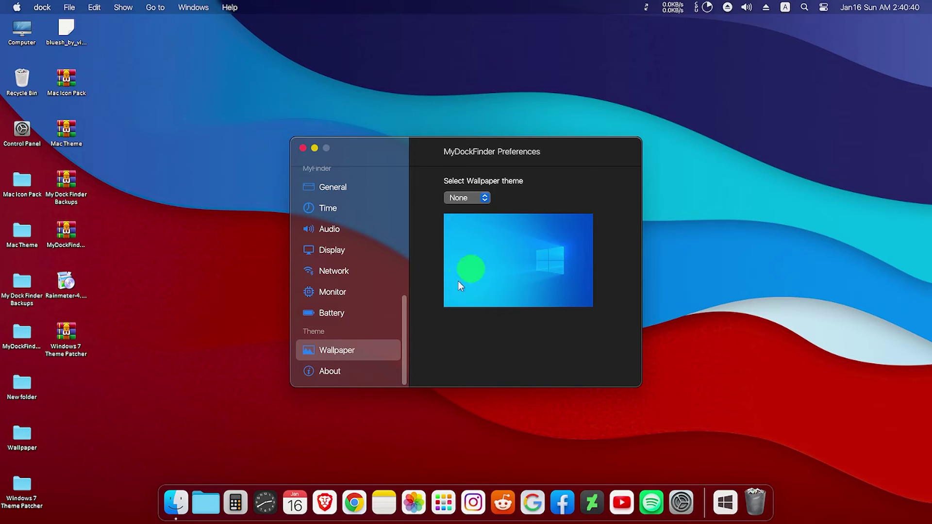
click(354, 372)
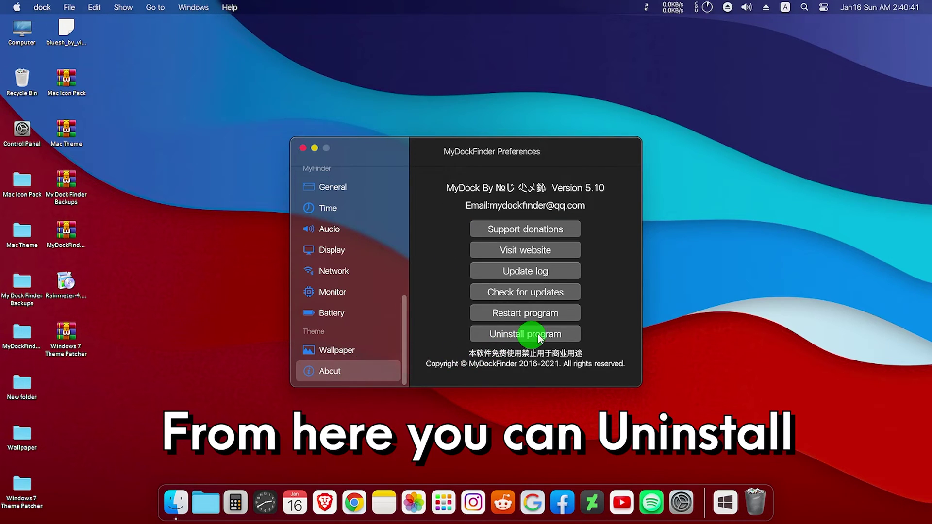
click(303, 148)
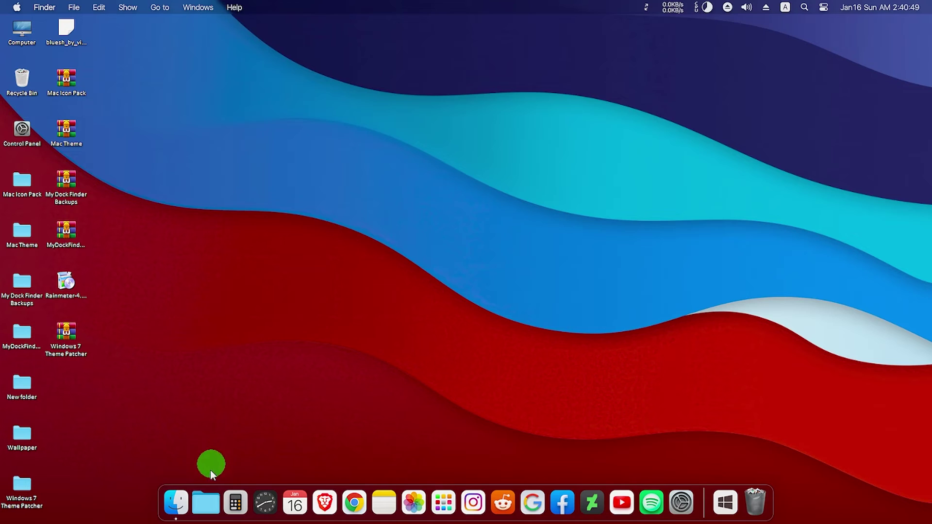
Expand the C: folder in the Dock, change its contents display to the fan style, and collapse it.
click(209, 503)
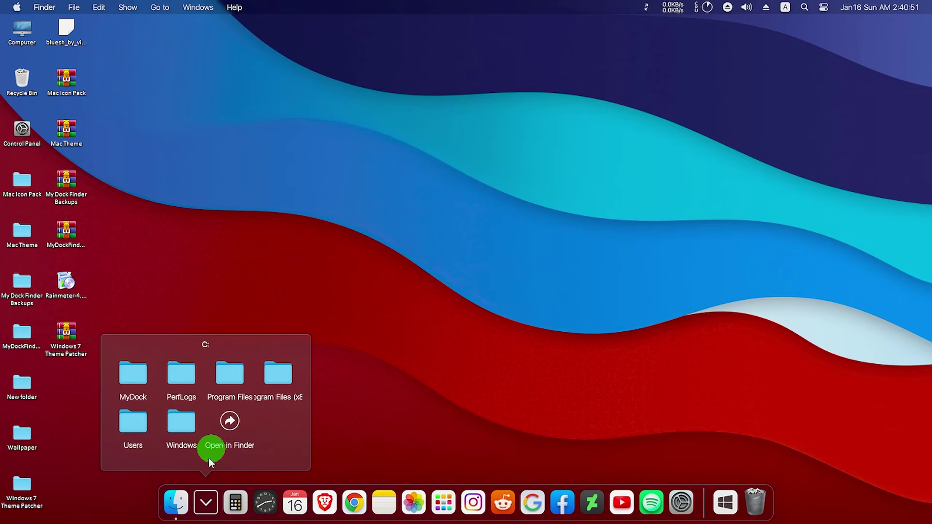
right_click(208, 497)
click(214, 410)
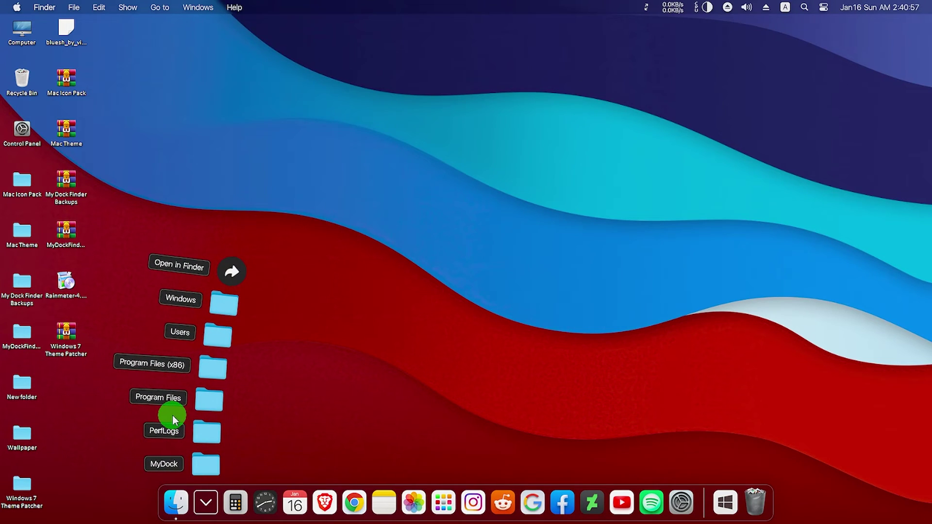
click(269, 380)
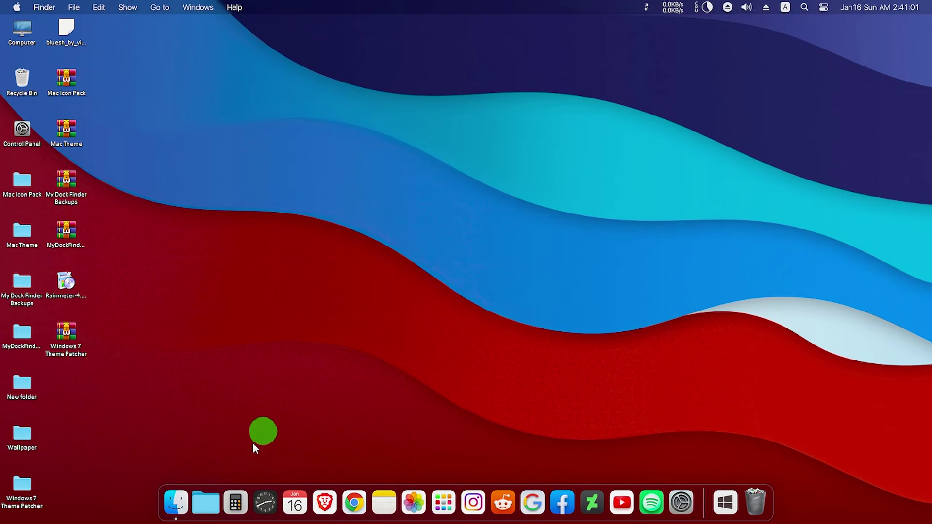
Remove the C: folder from the Dock, add Local Disk (C:) back from the Computer window, and expand it.
right_click(210, 493)
click(216, 443)
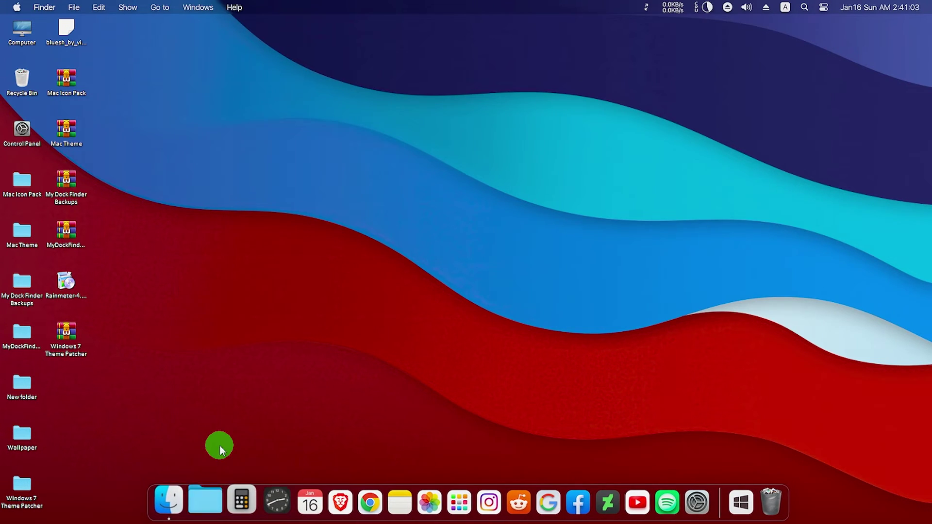
click(191, 502)
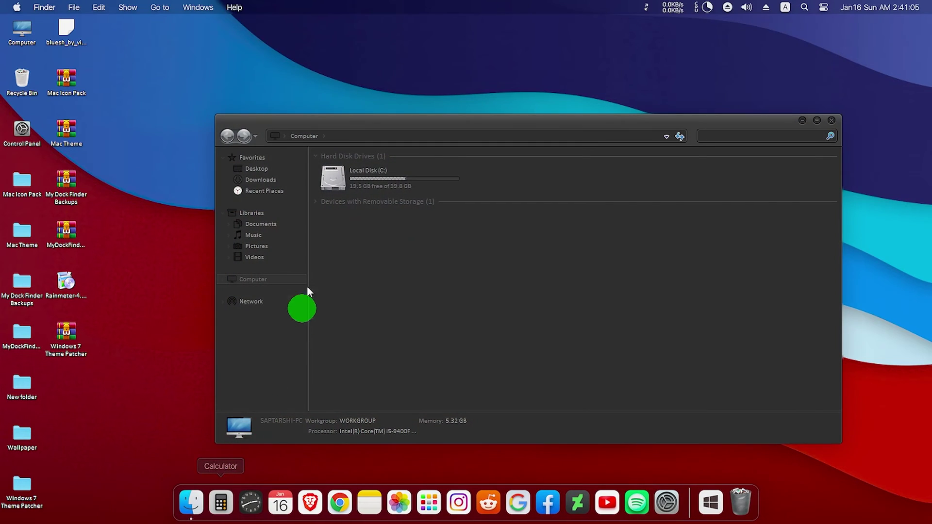
drag(384, 183, 203, 496)
click(208, 500)
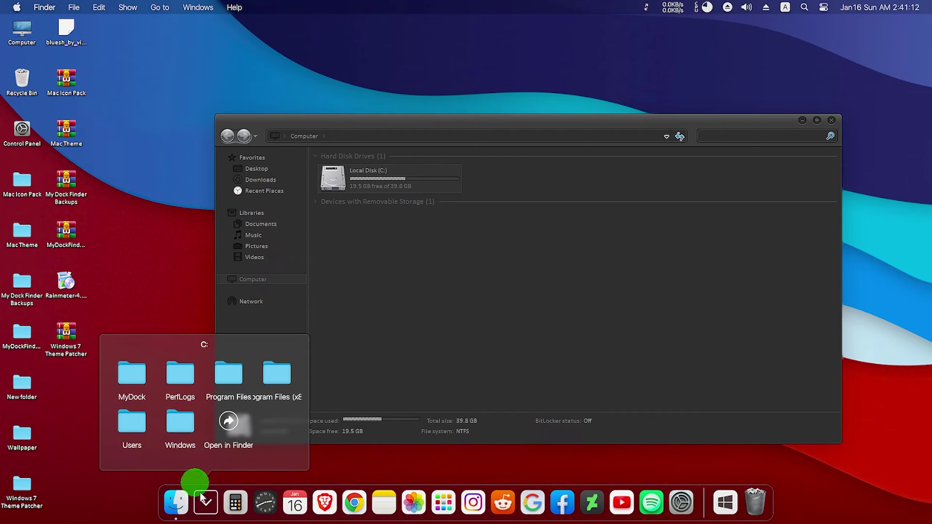
Set the Dock's C: folder to the fan display, check its expanded contents, and minimize the Computer window.
right_click(199, 495)
click(212, 411)
click(203, 497)
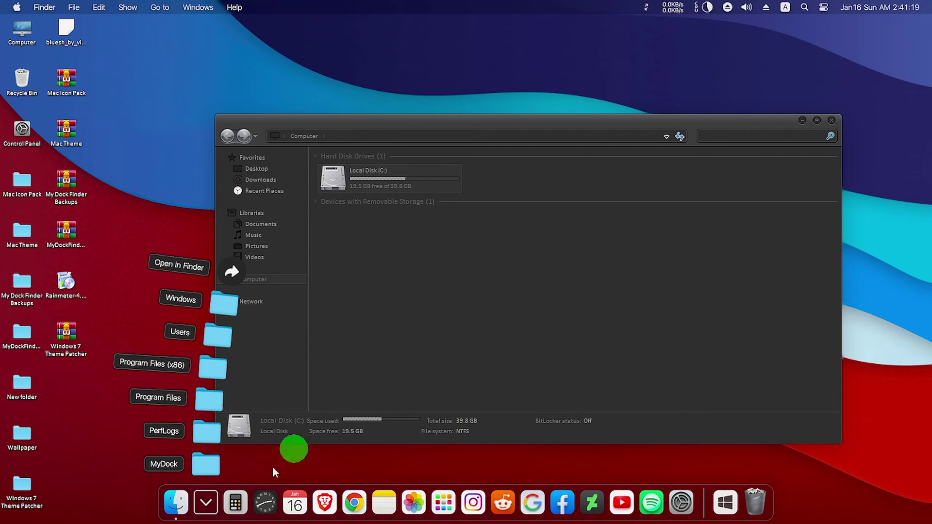
click(291, 453)
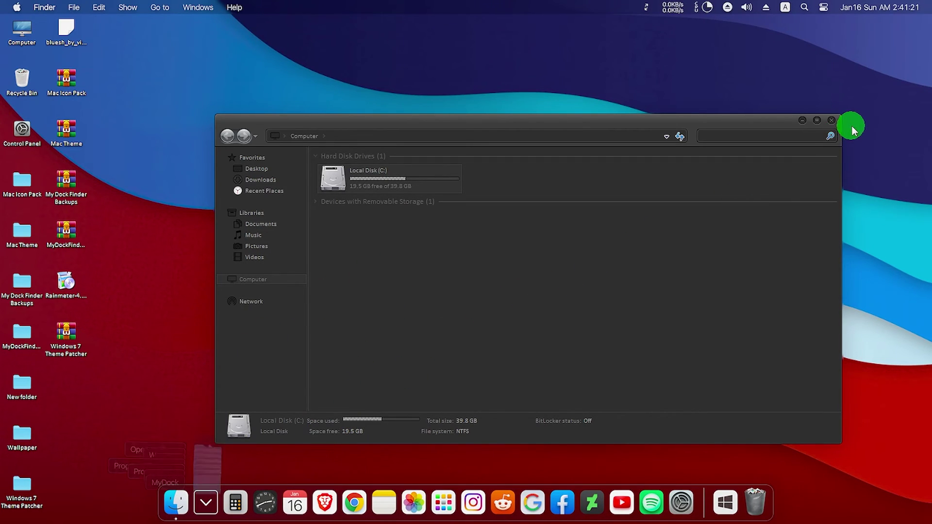
click(799, 122)
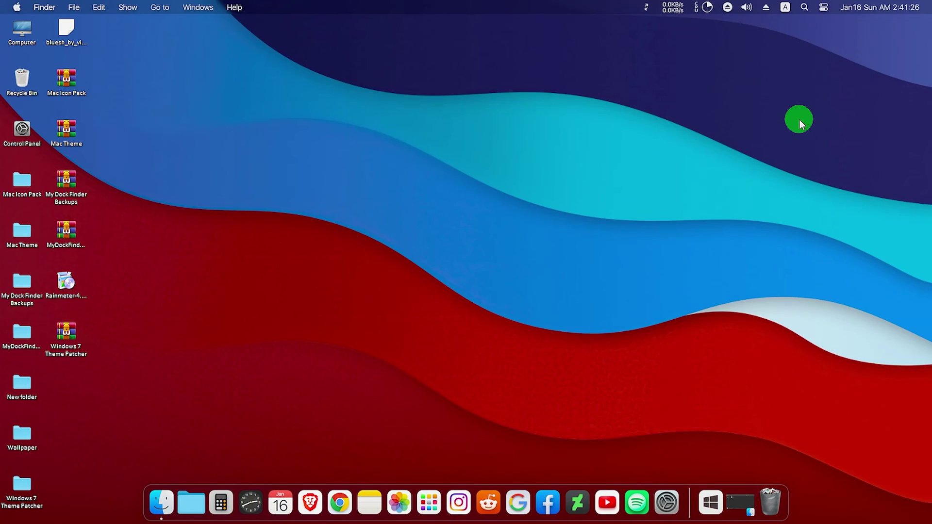
Move the Windows Explorer icon to a second Launchpad page and close Launchpad.
click(441, 493)
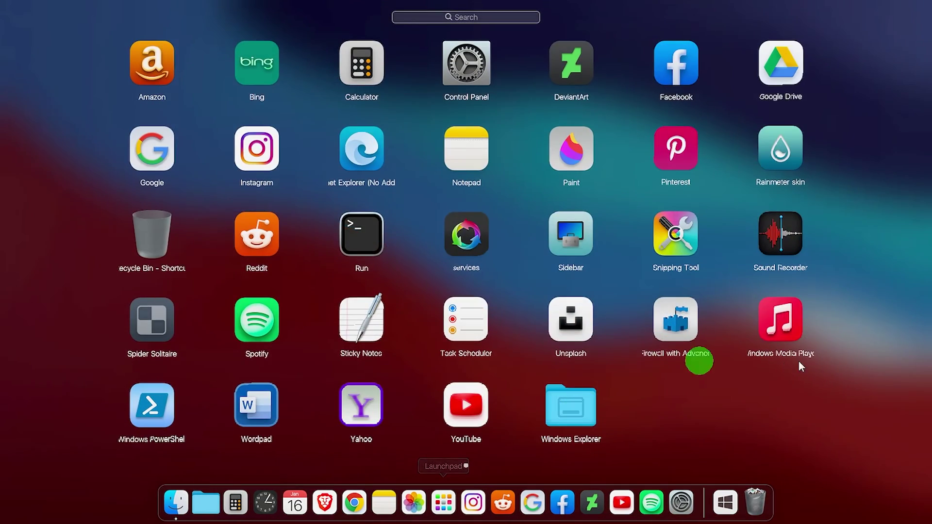
drag(571, 408, 868, 270)
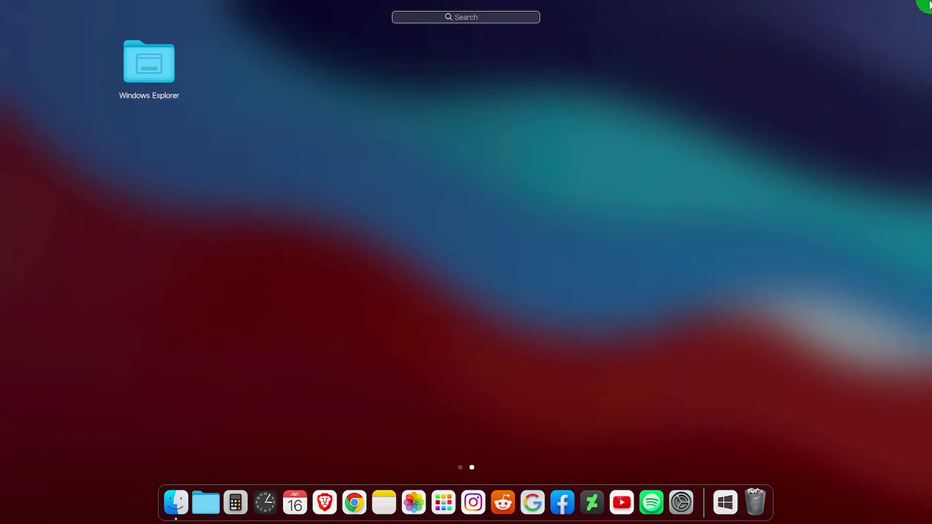
click(403, 402)
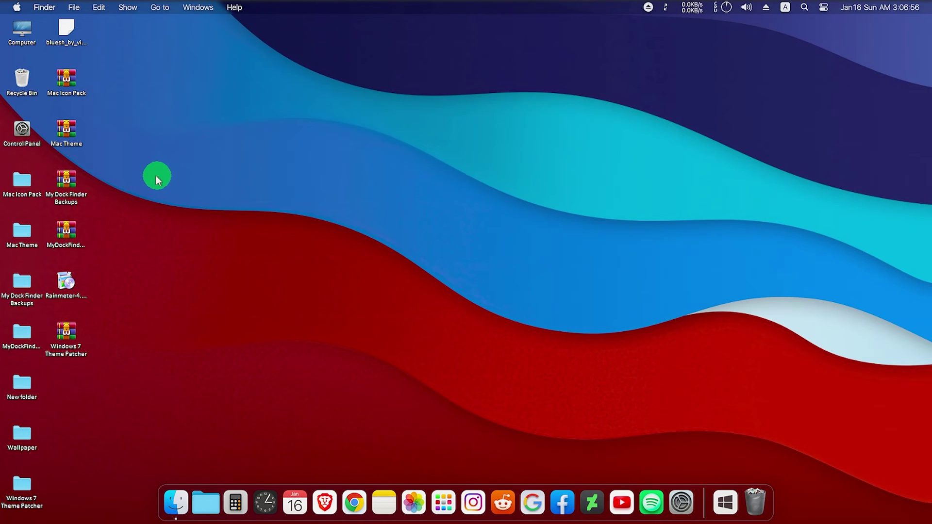
Add the Sticky Notes shortcut from the all-users Accessories folder to the Dock next to Photos, and close the folder window.
click(5, 6)
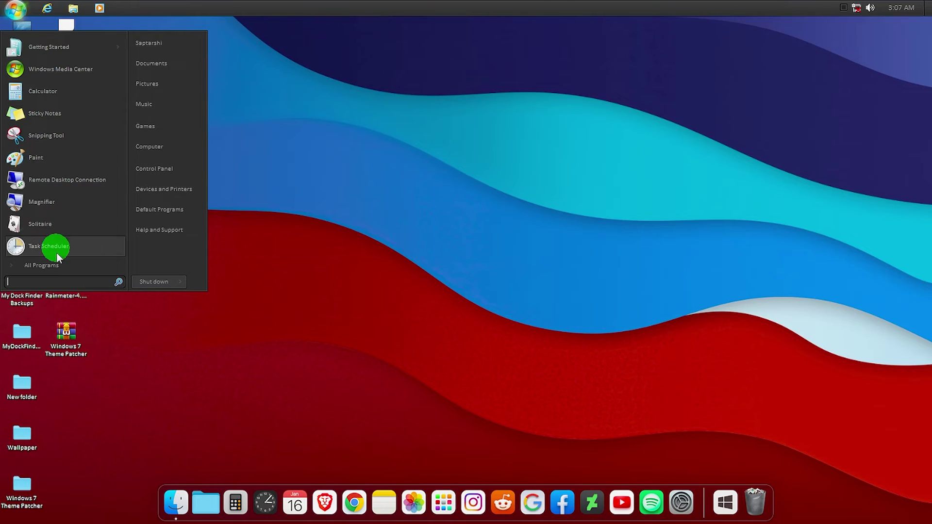
click(62, 265)
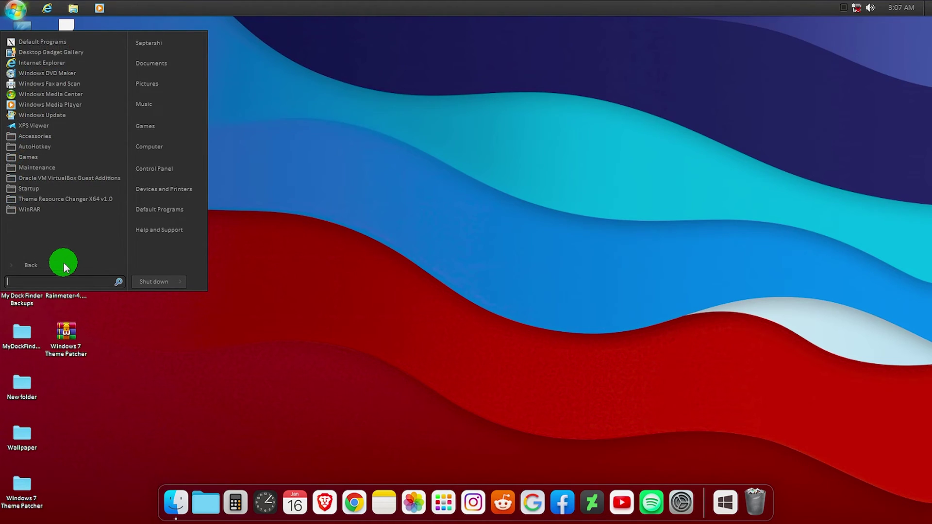
right_click(38, 140)
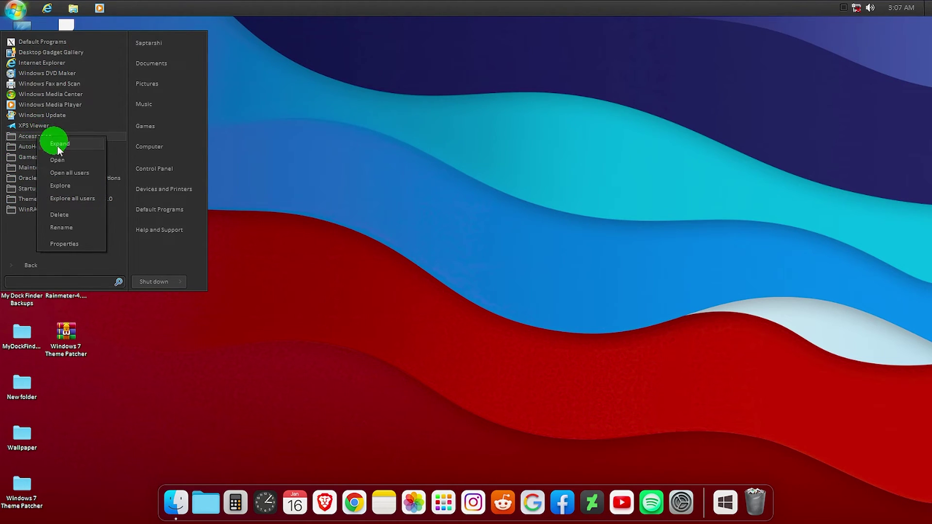
click(73, 171)
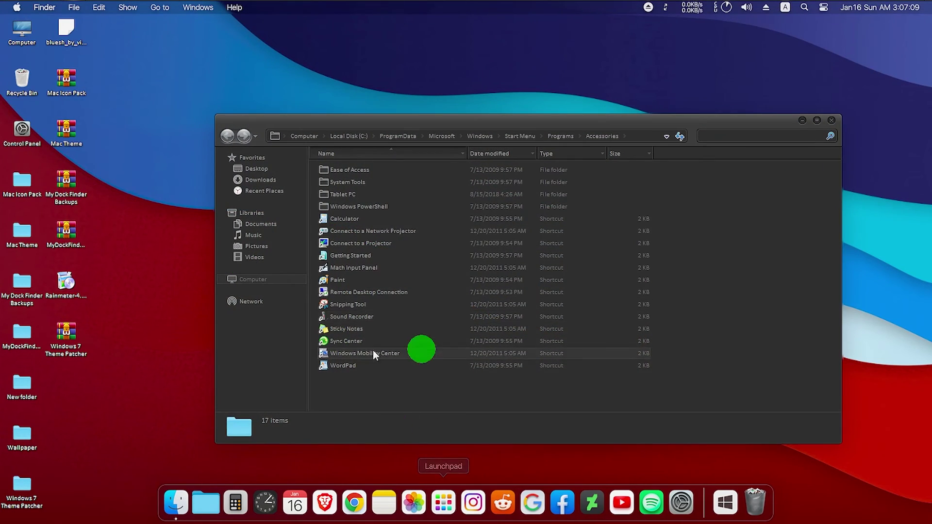
drag(342, 219, 427, 509)
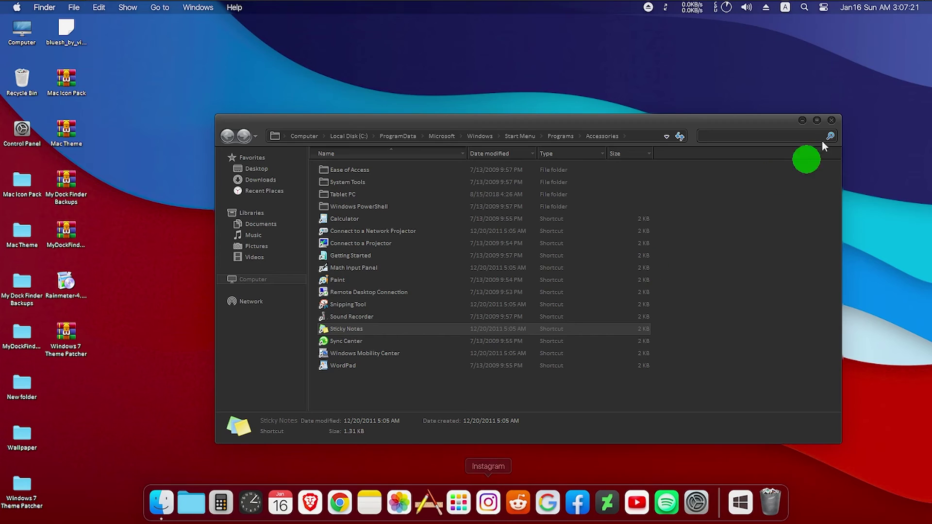
click(832, 119)
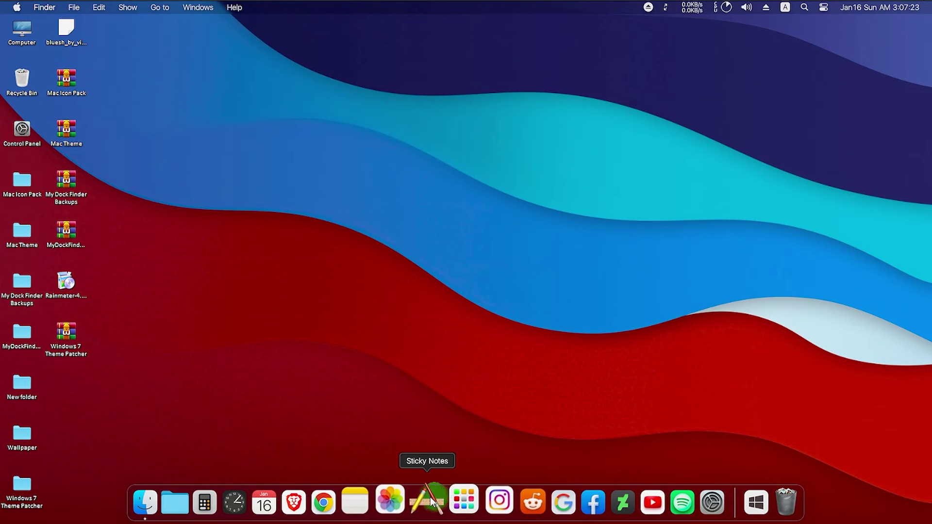
Set the Sticky Notes Dock icon to the WeChat image from the dock icons folder in C:\MyDock.
right_click(434, 503)
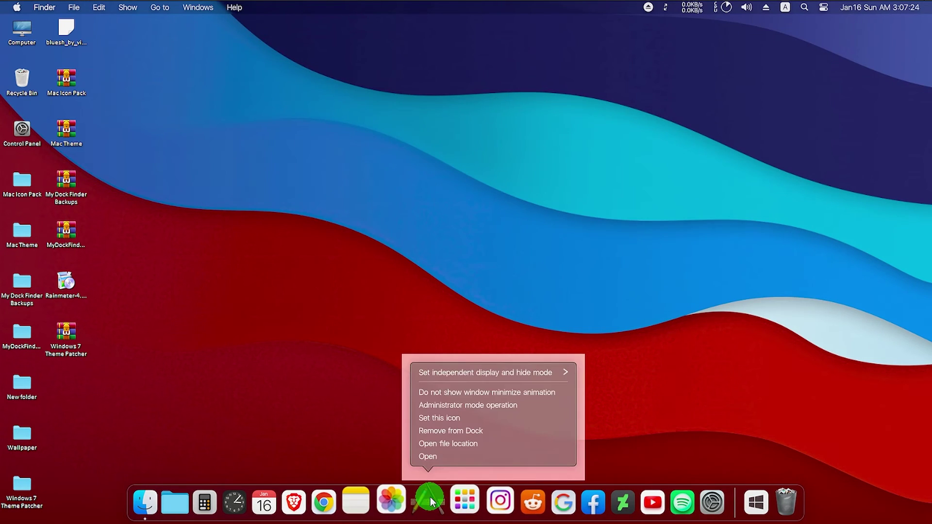
click(444, 418)
click(361, 248)
click(331, 331)
double_click(441, 238)
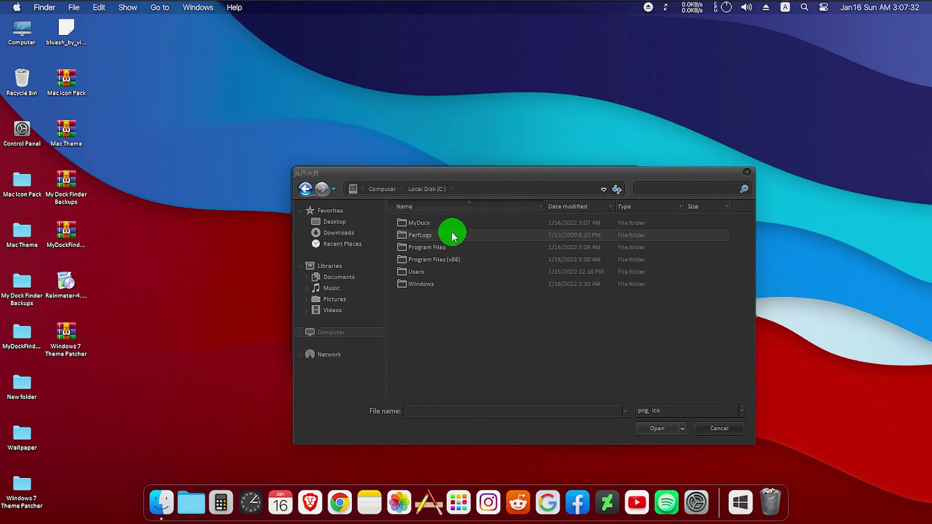
double_click(442, 223)
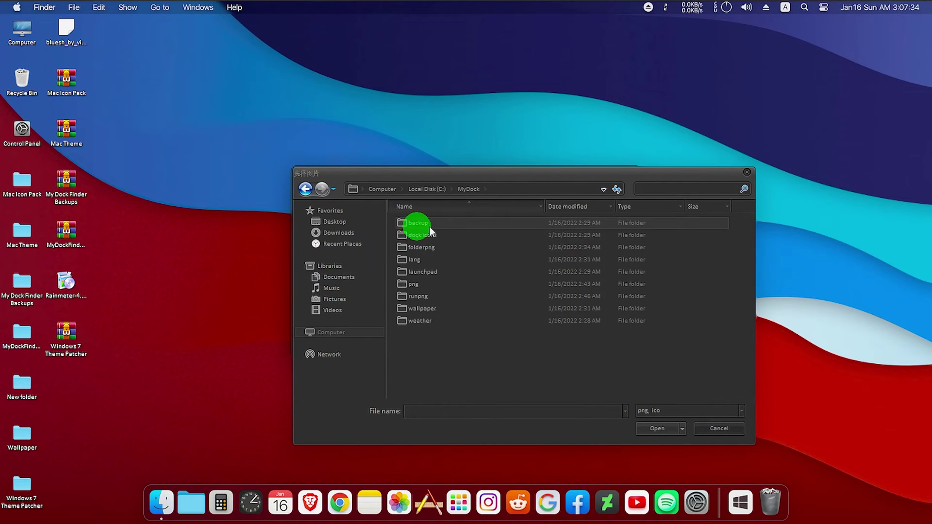
double_click(433, 236)
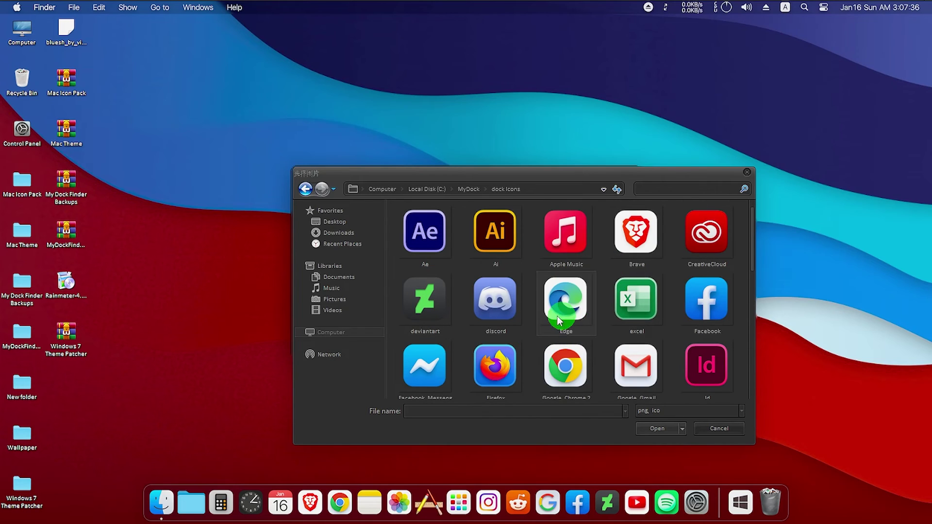
scroll(581, 328, down, 6)
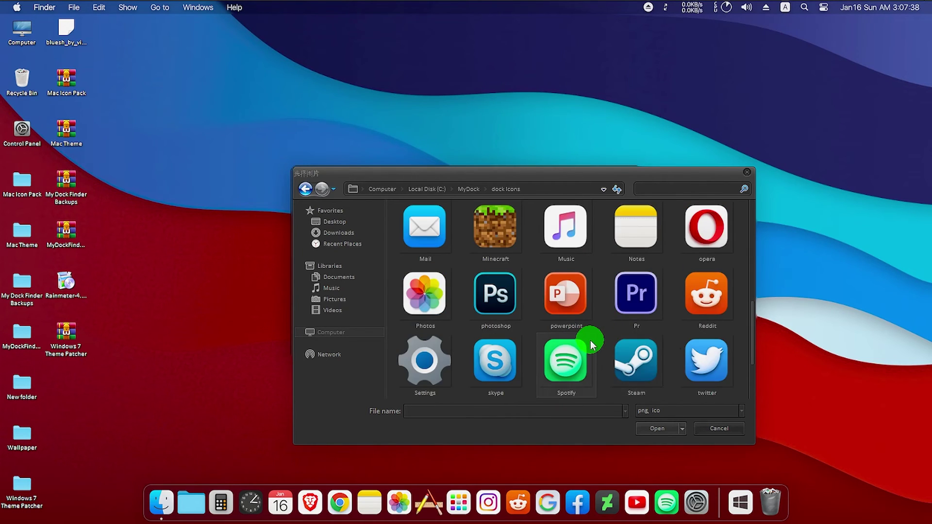
click(532, 358)
click(657, 428)
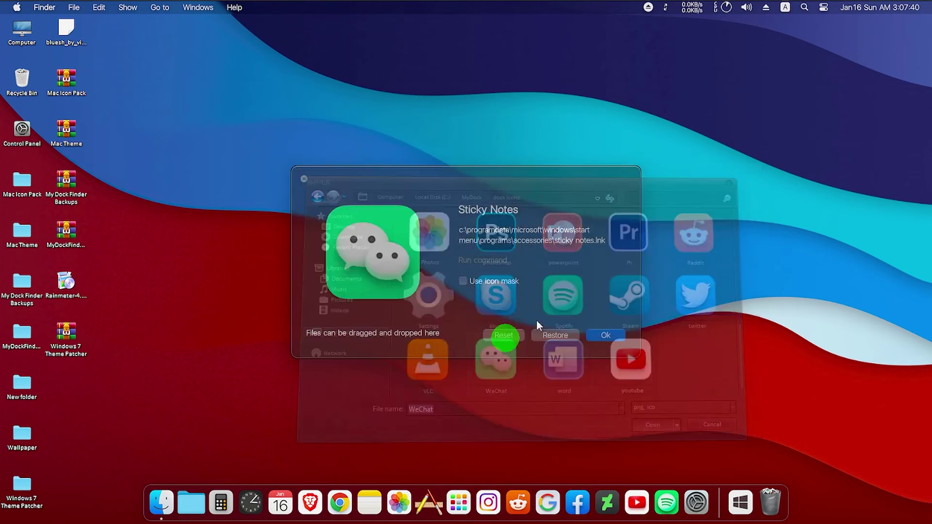
click(603, 336)
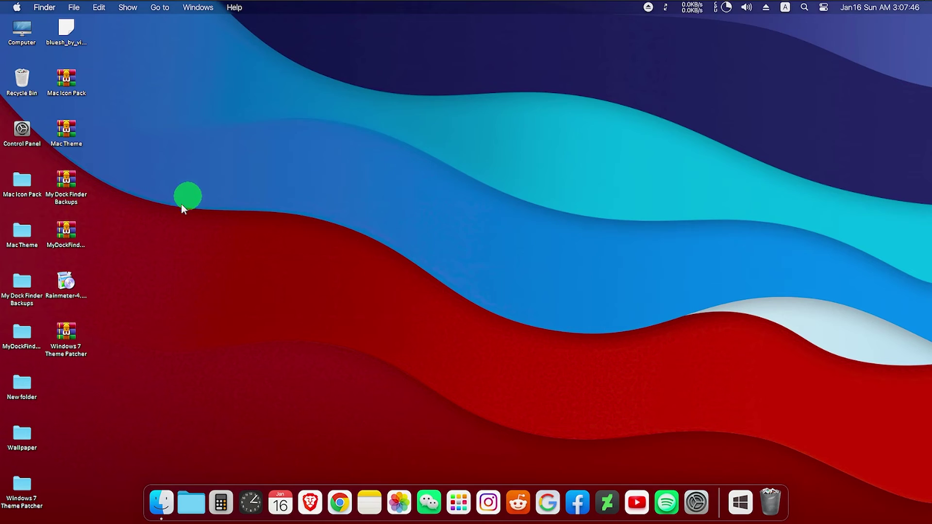
Install Rainmeter from the desktop installer using the standard installation, and finish the setup so it launches.
click(57, 281)
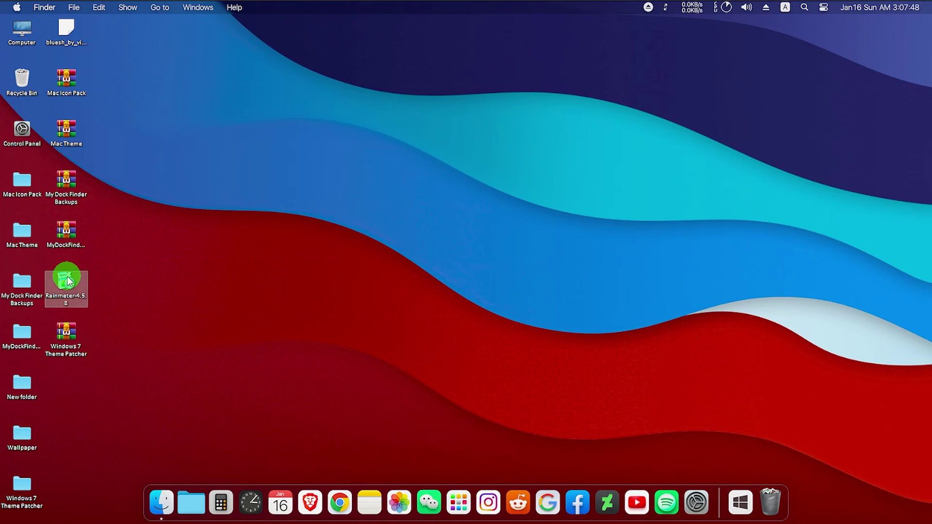
double_click(67, 280)
click(473, 295)
click(532, 367)
click(429, 241)
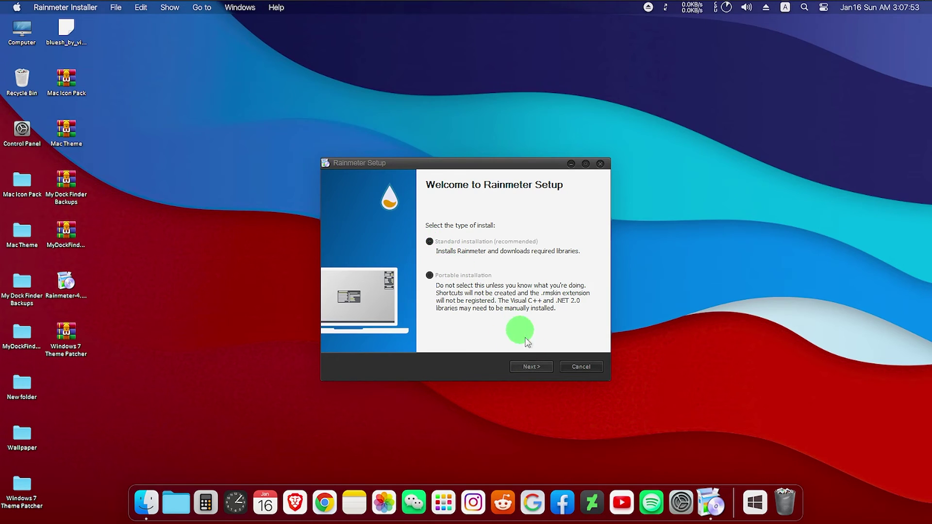
click(534, 367)
click(536, 367)
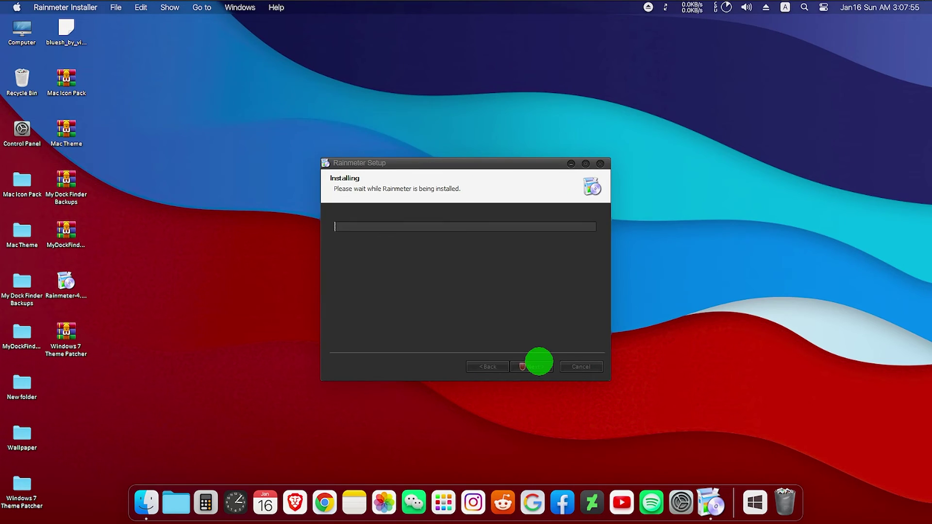
click(521, 286)
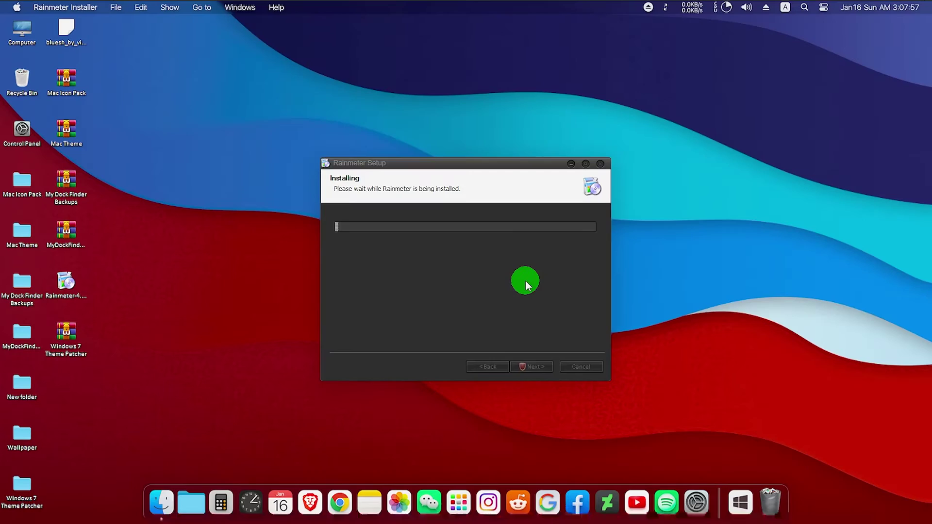
click(531, 367)
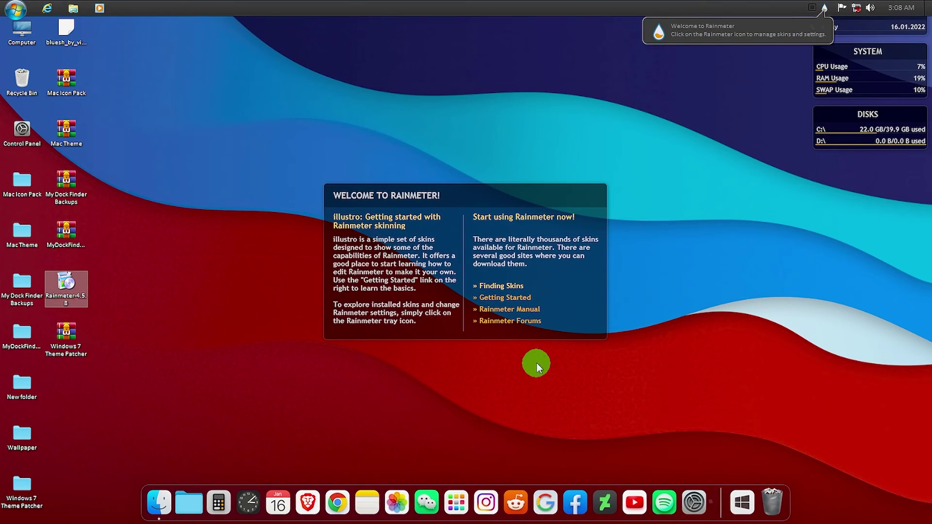
Unload Rainmeter's default illustro skins: Welcome, Disk, System and Clock.
right_click(568, 287)
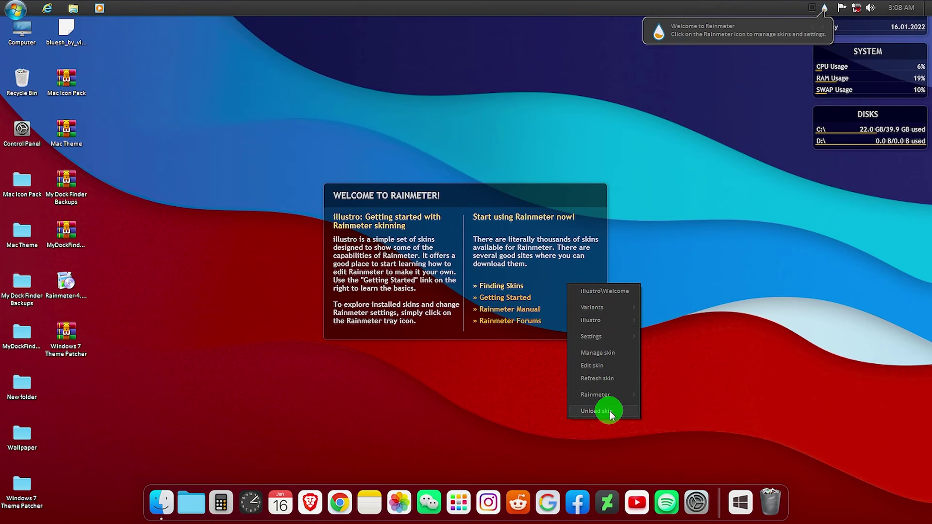
click(608, 407)
right_click(839, 115)
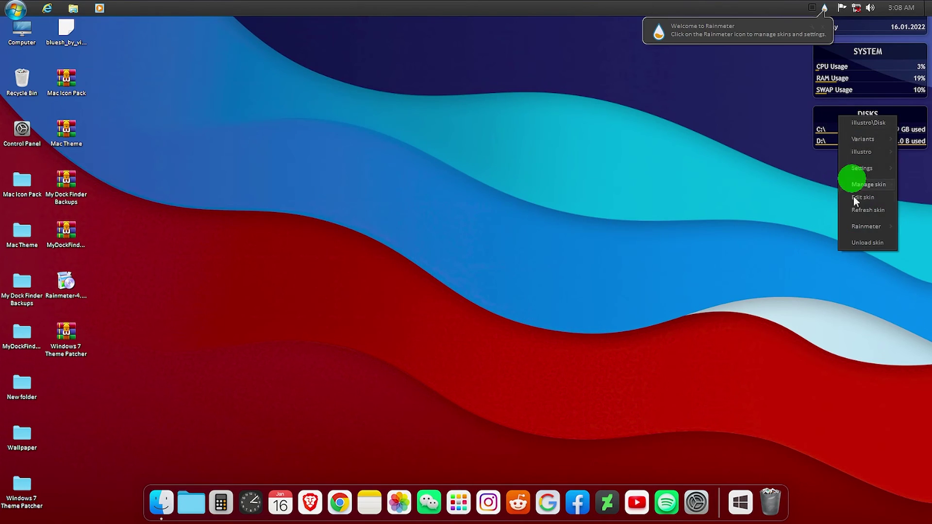
click(860, 243)
right_click(867, 62)
click(889, 190)
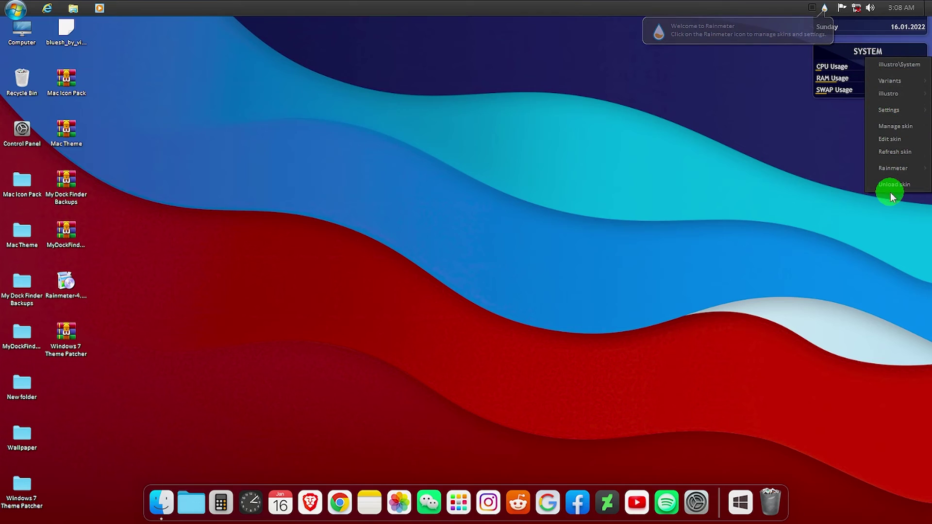
right_click(862, 27)
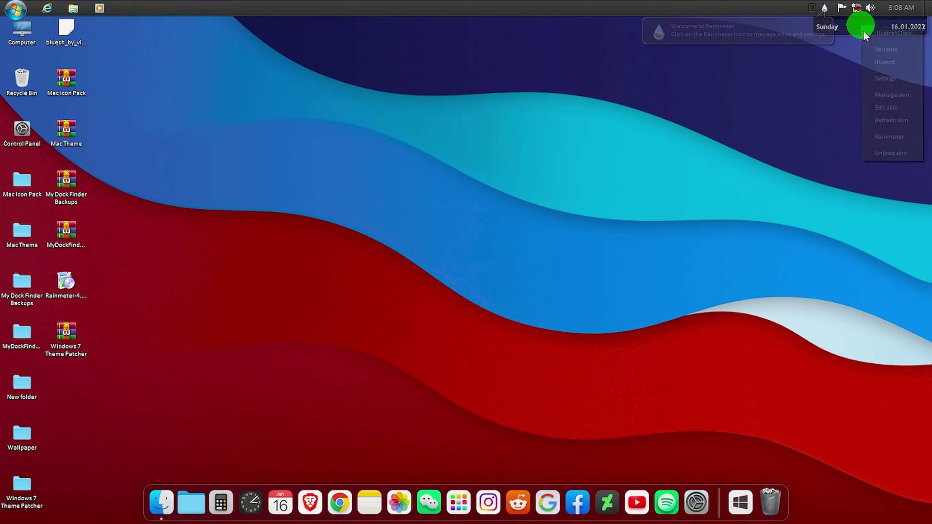
click(885, 153)
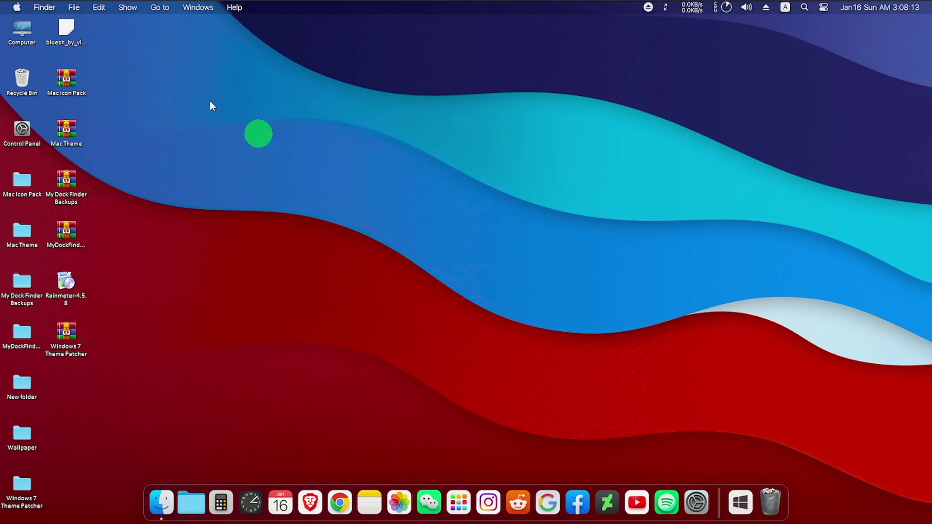
Install the Bluesh Rainmeter skin package from the desktop with its included layout applied.
double_click(73, 32)
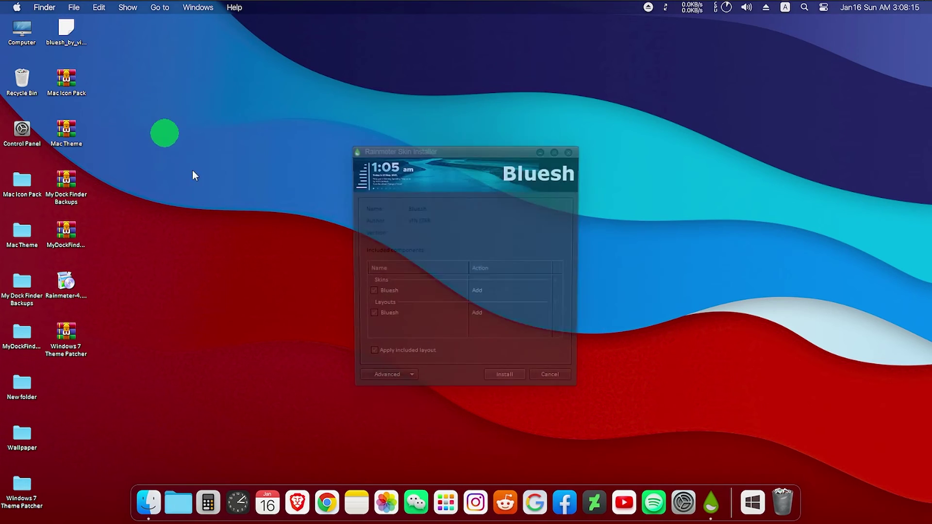
click(505, 381)
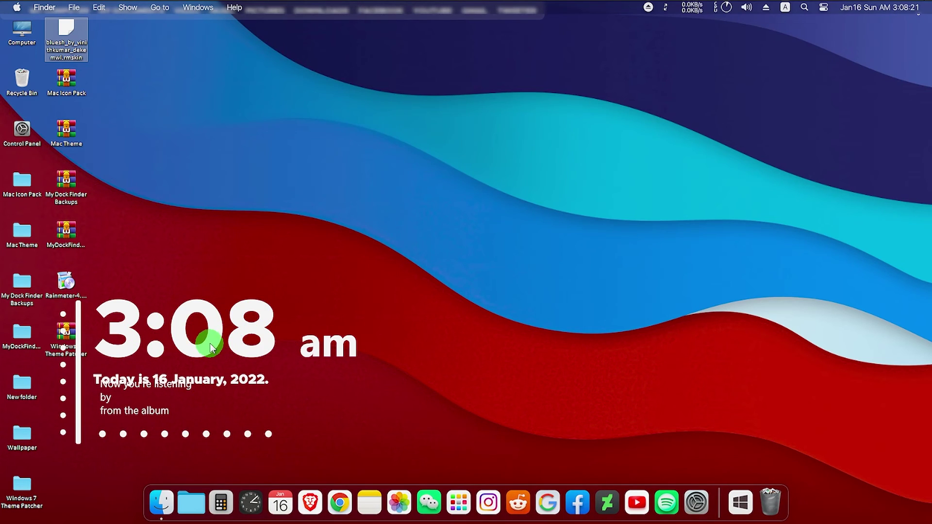
right_click(277, 95)
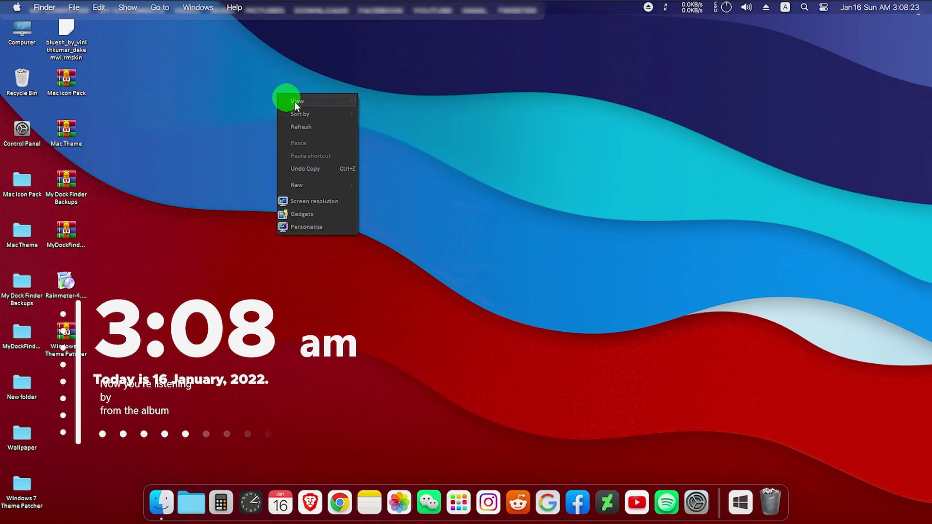
mouse_move(303, 106)
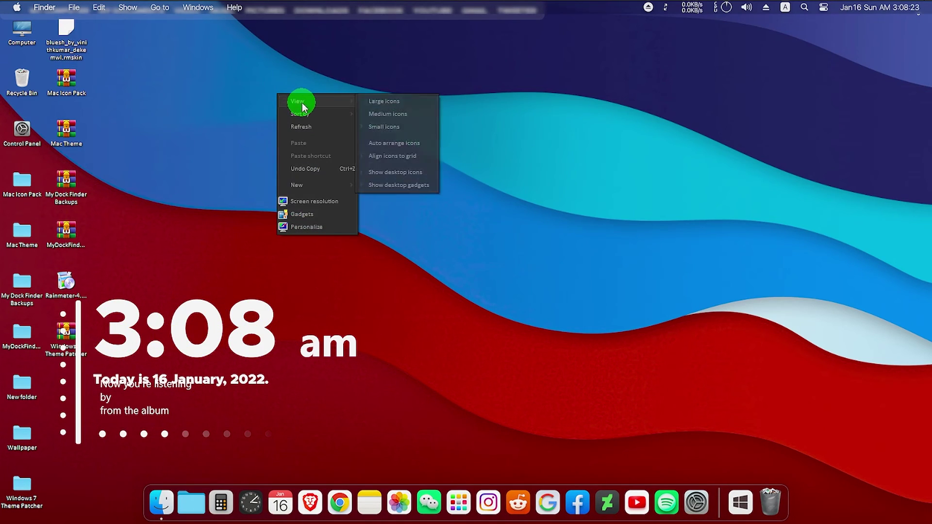
click(202, 195)
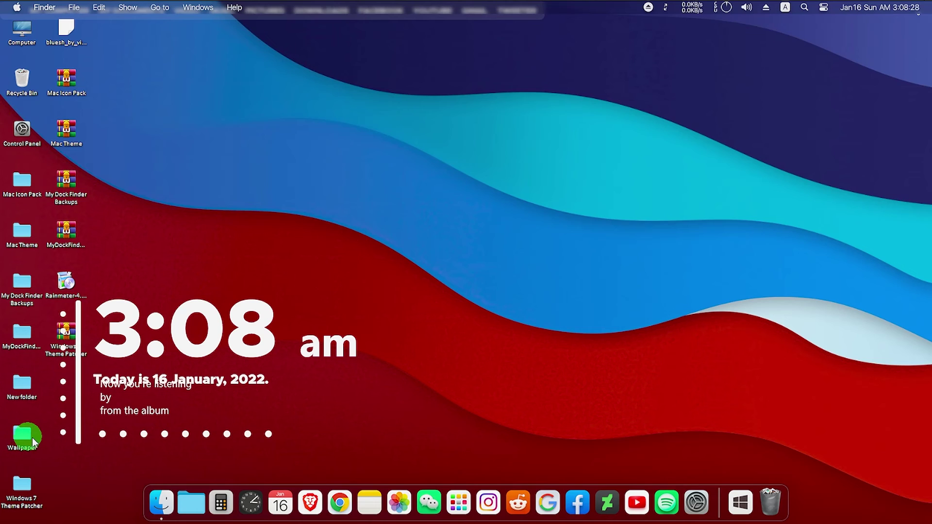
Set the Light image from the Wallpaper folder as the desktop background and close the folder window.
click(22, 442)
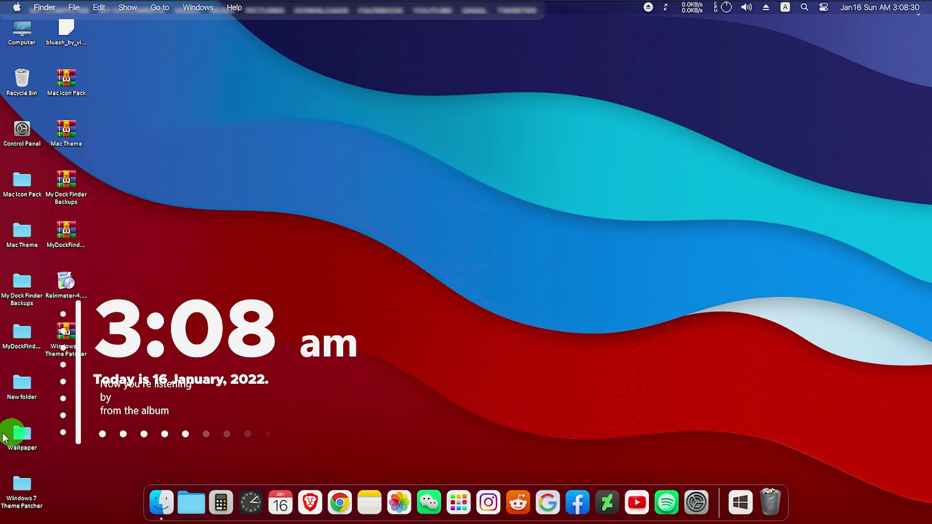
double_click(4, 432)
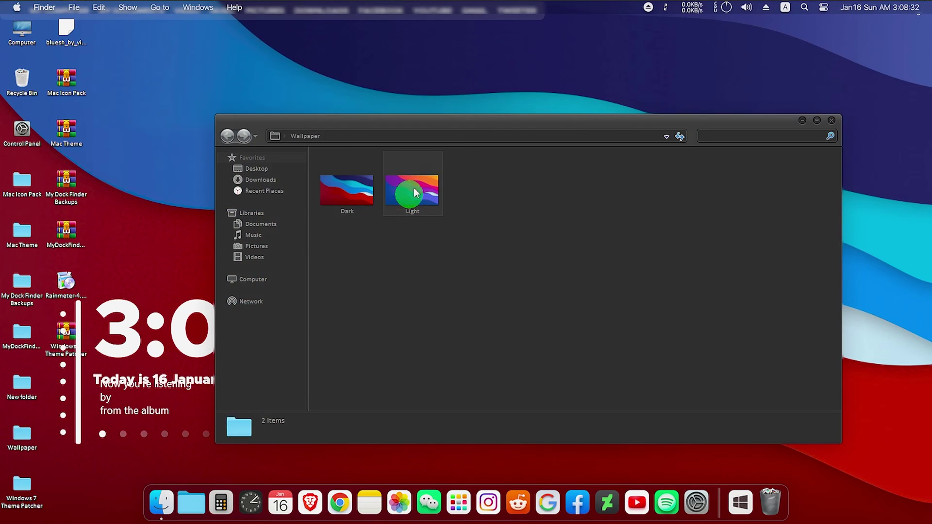
right_click(414, 204)
click(454, 211)
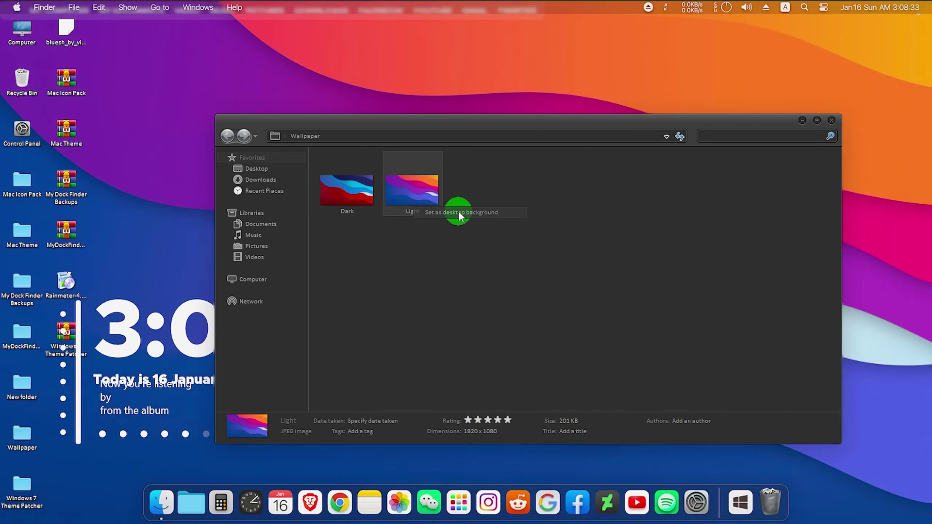
click(831, 120)
Hide all the desktop icons.
right_click(441, 108)
mouse_move(461, 116)
click(575, 184)
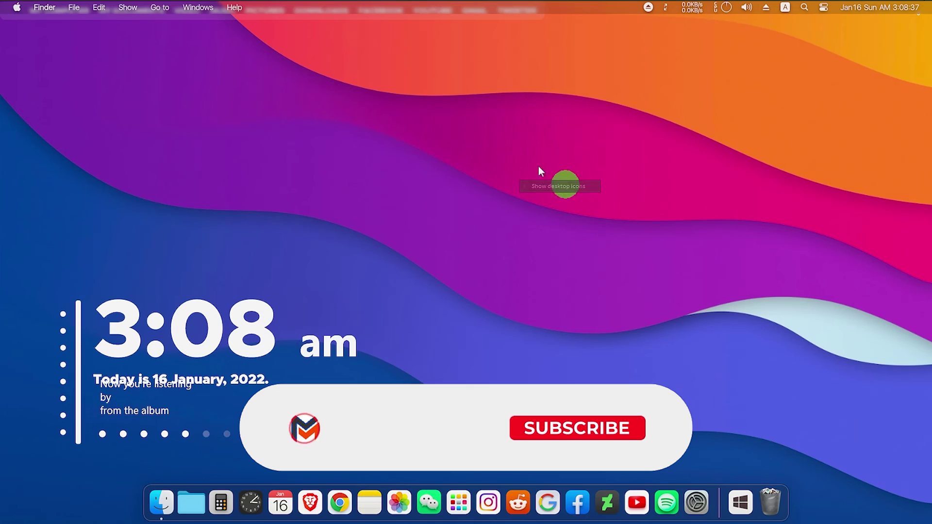
Unload the Bluesh vertical line beside the clock and the Bluesh Player skin.
right_click(76, 387)
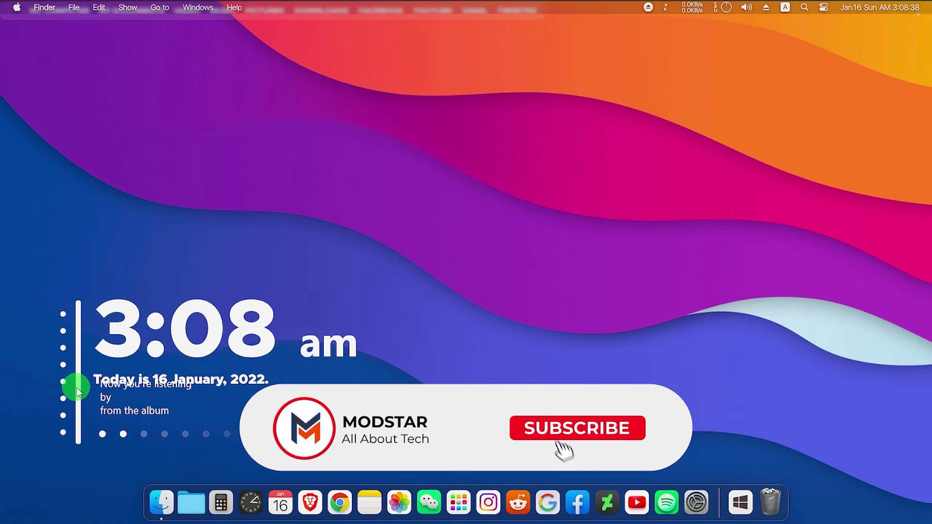
click(107, 515)
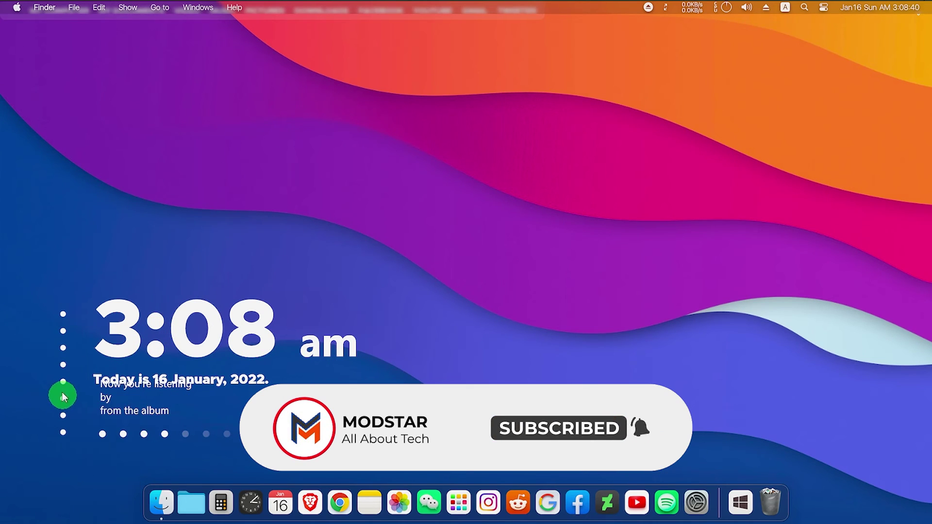
right_click(59, 379)
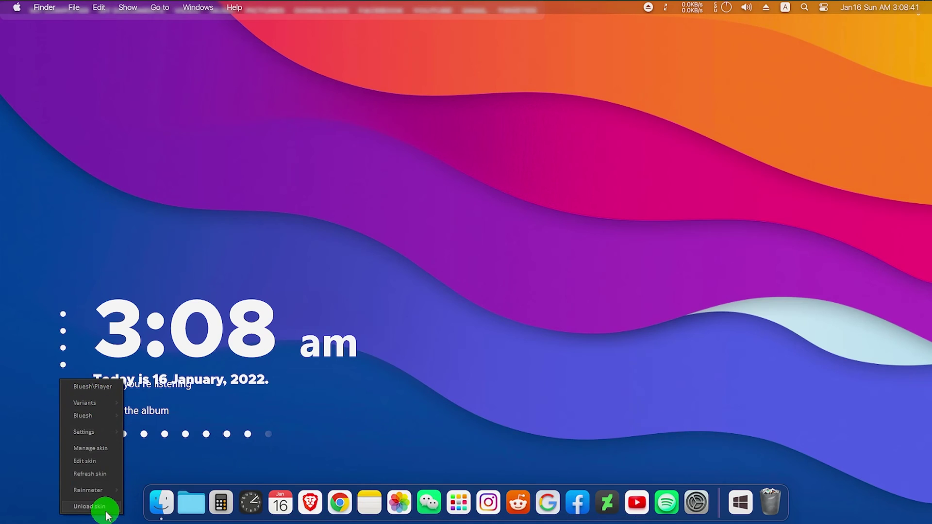
click(99, 506)
Shift the Bluesh clock and song info skins slightly toward the desktop's left edge so they line up.
drag(164, 336, 136, 325)
drag(125, 382, 87, 387)
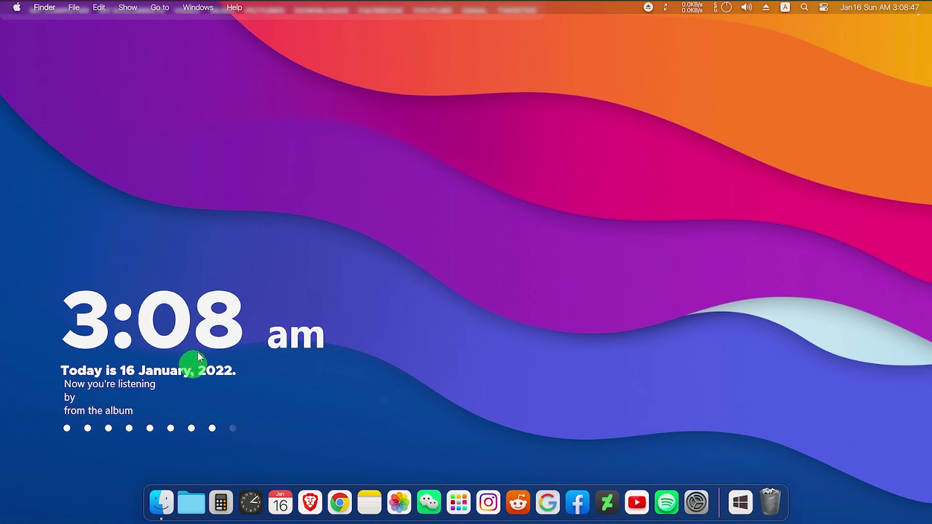
right_click(541, 103)
click(499, 74)
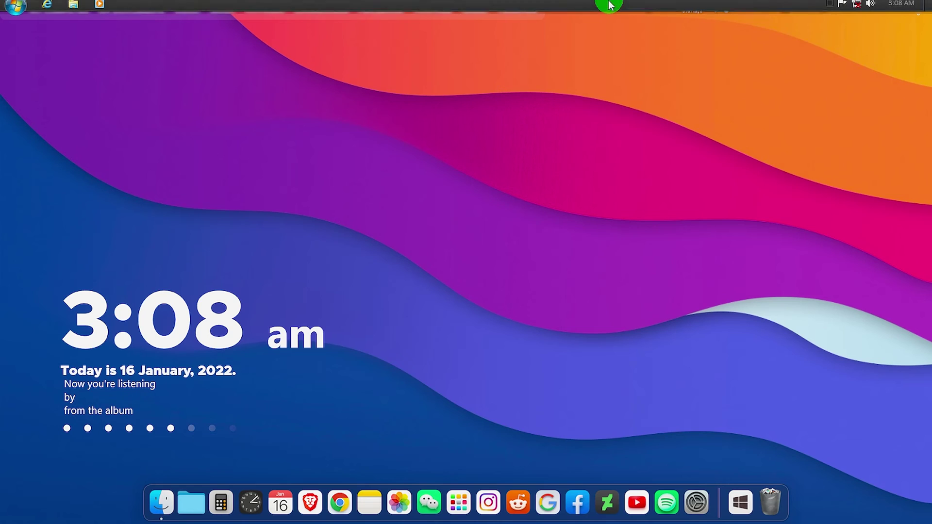
Unload the Bluesh Links.ini skin in the Rainmeter manager and refresh all skins.
click(825, 11)
click(827, 61)
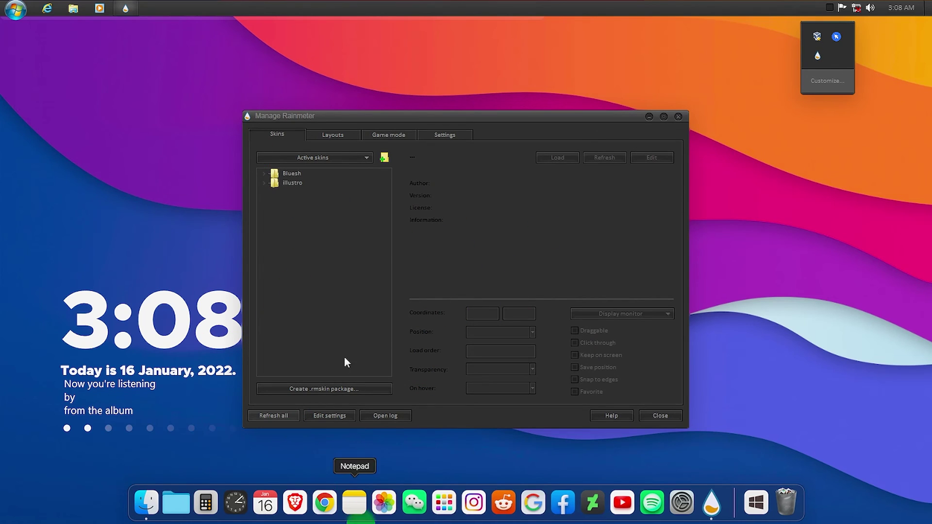
click(264, 173)
click(344, 236)
click(292, 212)
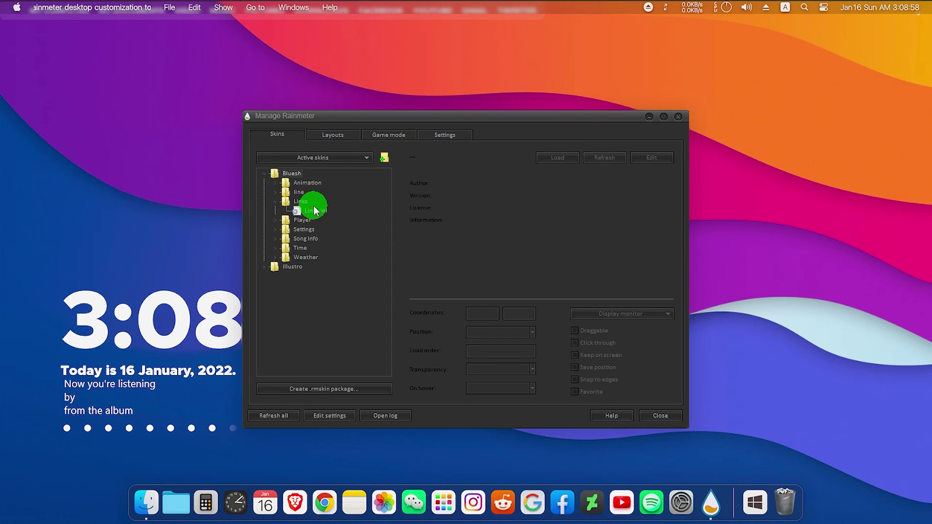
click(315, 210)
click(561, 157)
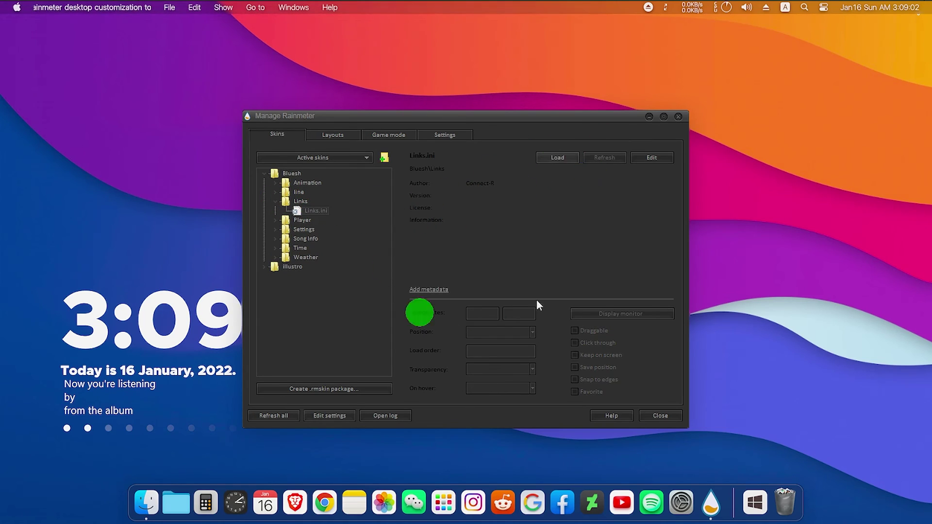
click(280, 430)
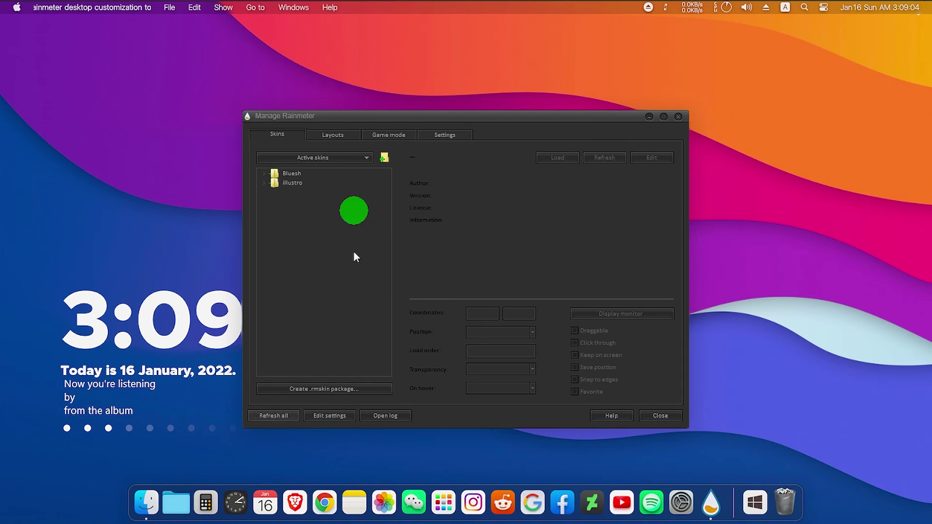
Close the Rainmeter manager and enable the Click through setting for the Bluesh Time skin.
click(678, 117)
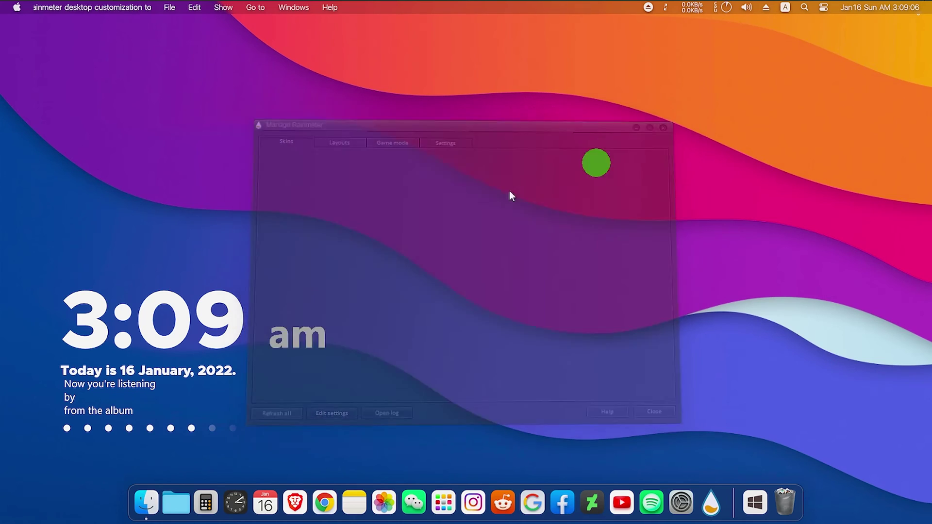
right_click(171, 319)
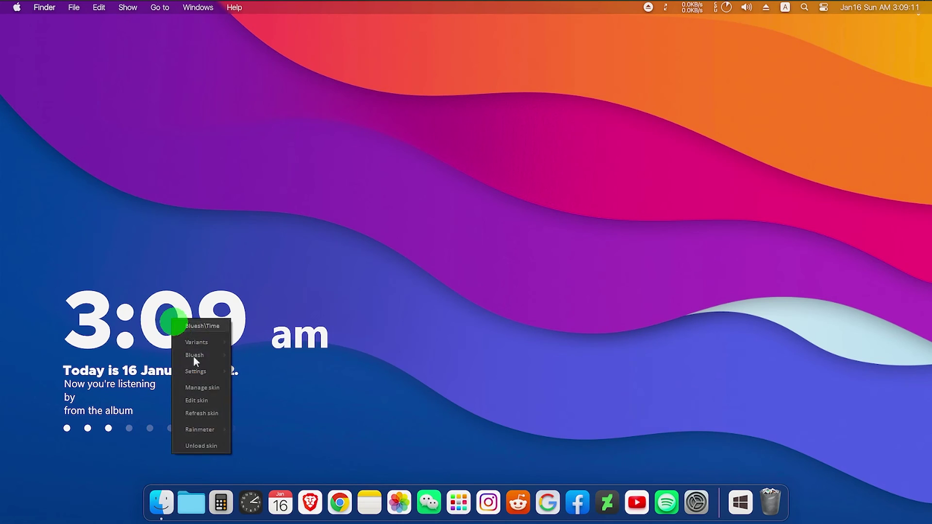
mouse_move(201, 374)
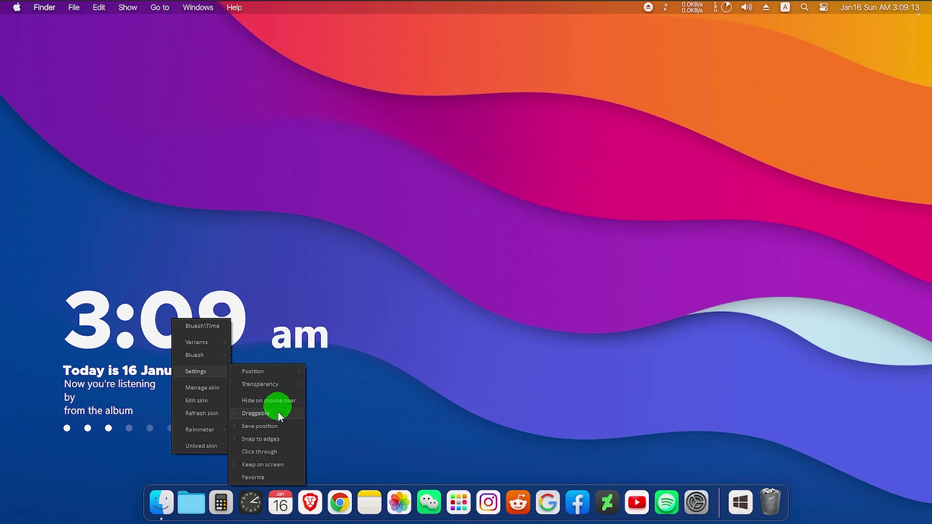
click(273, 452)
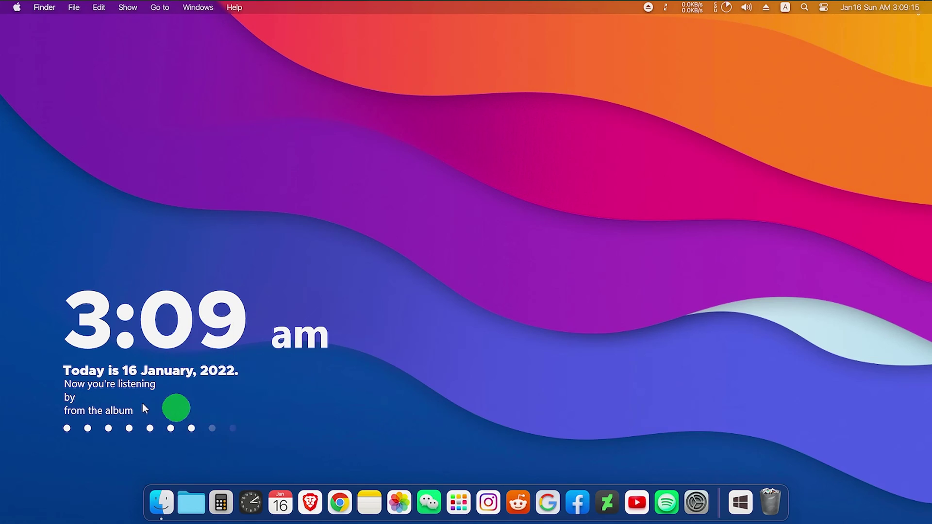
Enable the Click through setting for the Bluesh Song Info skin and the Bluesh Animation dots skin.
right_click(117, 392)
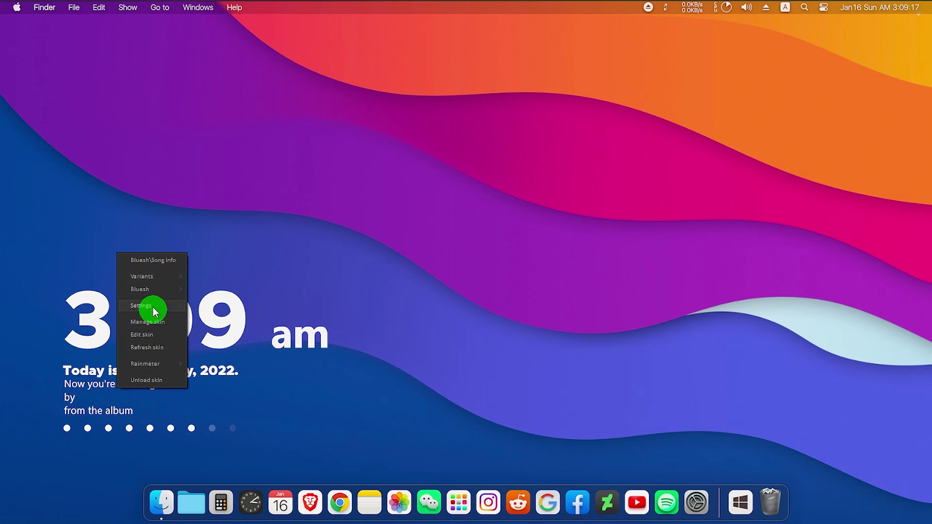
mouse_move(150, 306)
click(225, 386)
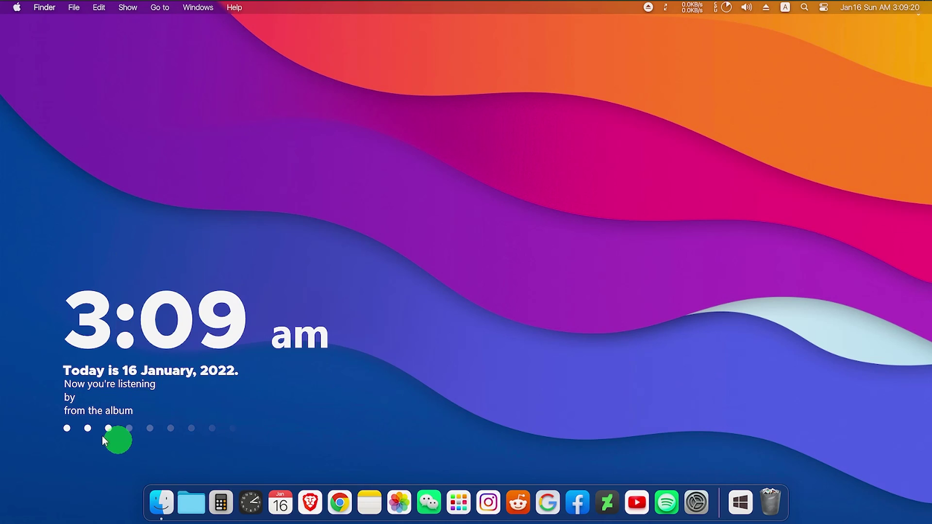
right_click(87, 429)
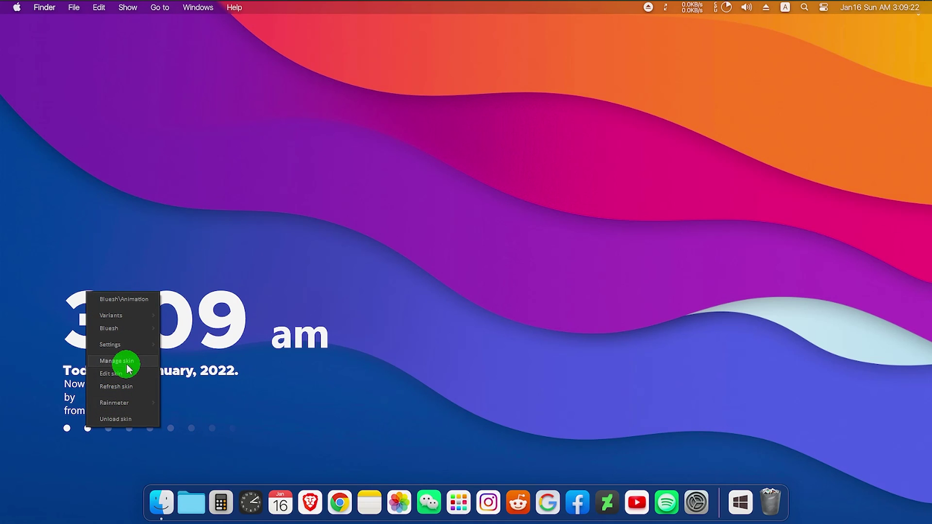
mouse_move(125, 344)
click(198, 425)
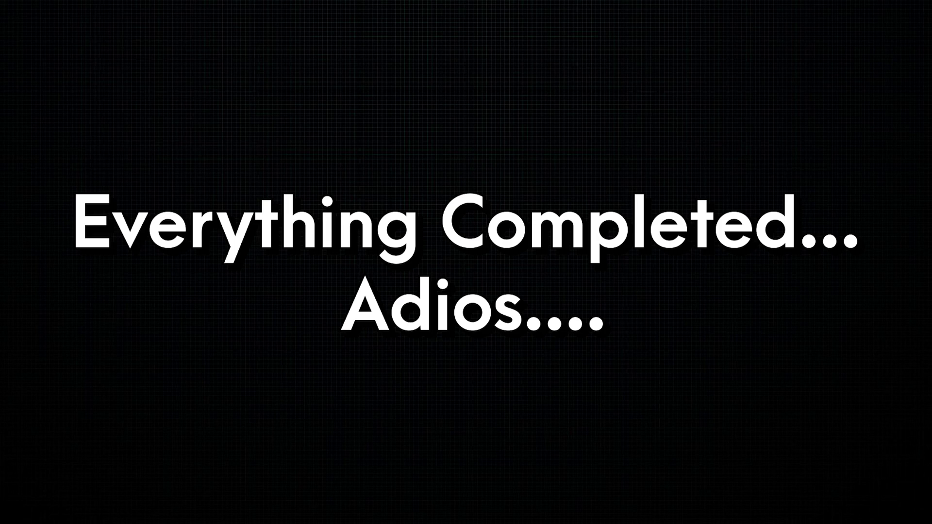